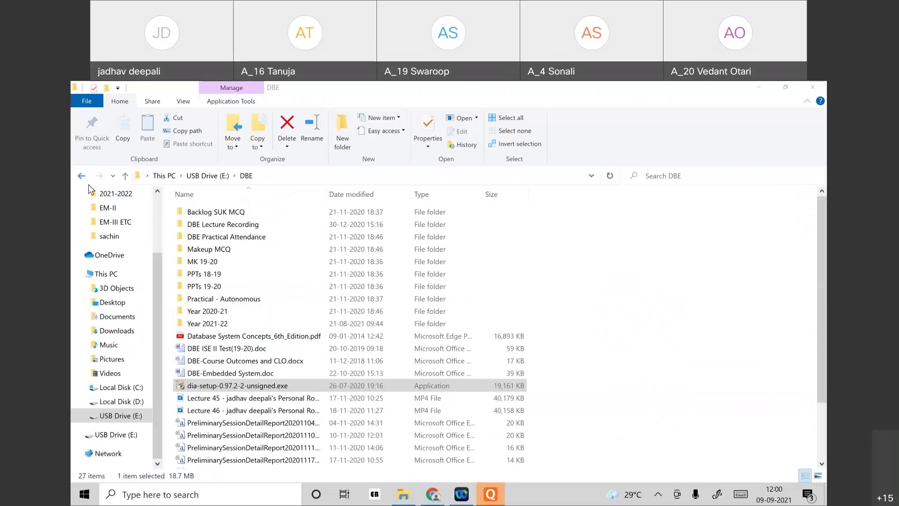
Step: Run dia-setup-0.97.2-2-unsigned.exe, dismiss the Quick Heal renewal notification and accept English as the installer language
double_click(257, 386)
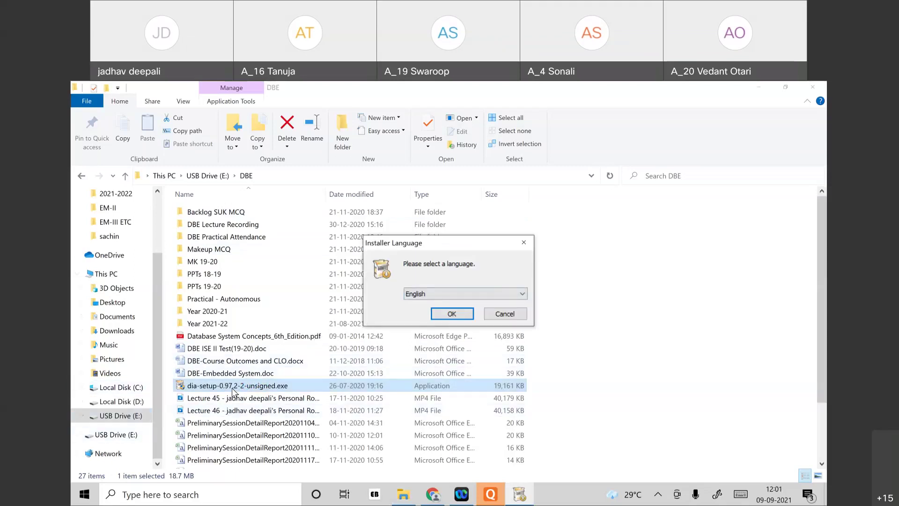
left_click(402, 310)
left_click(754, 83)
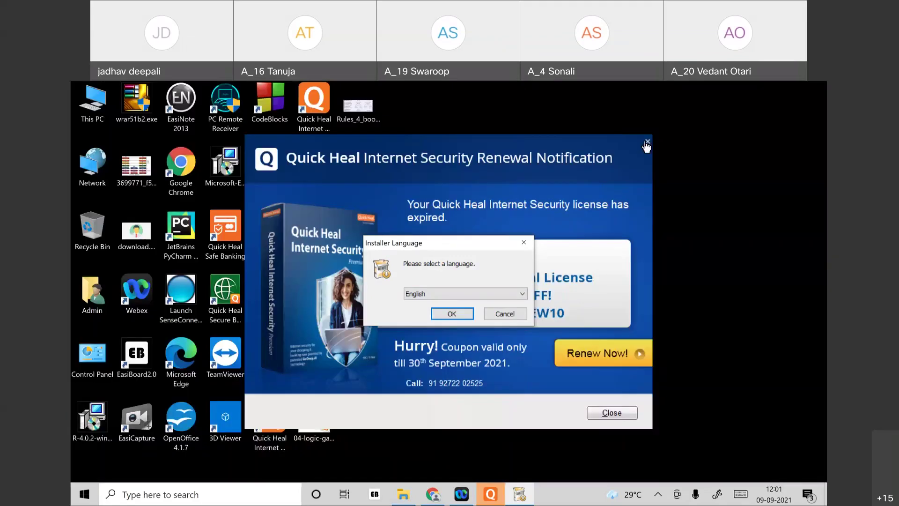
left_click(647, 143)
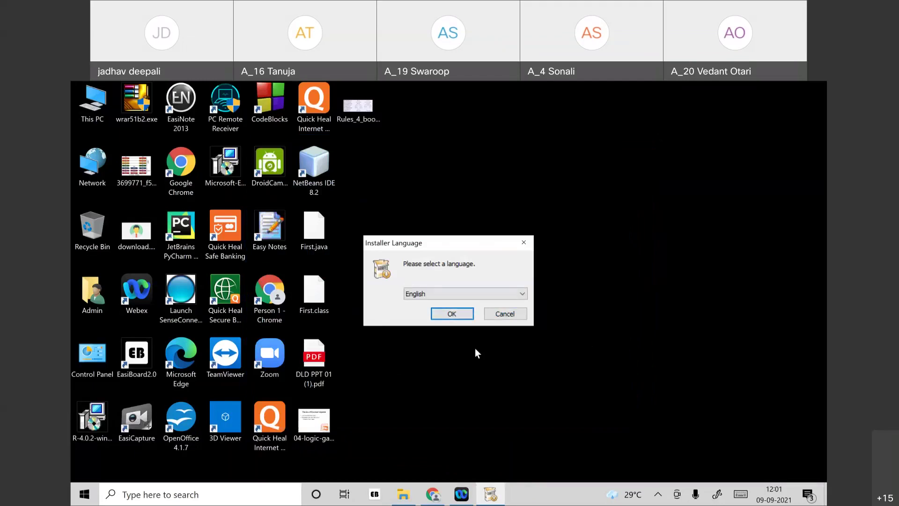
left_click(452, 315)
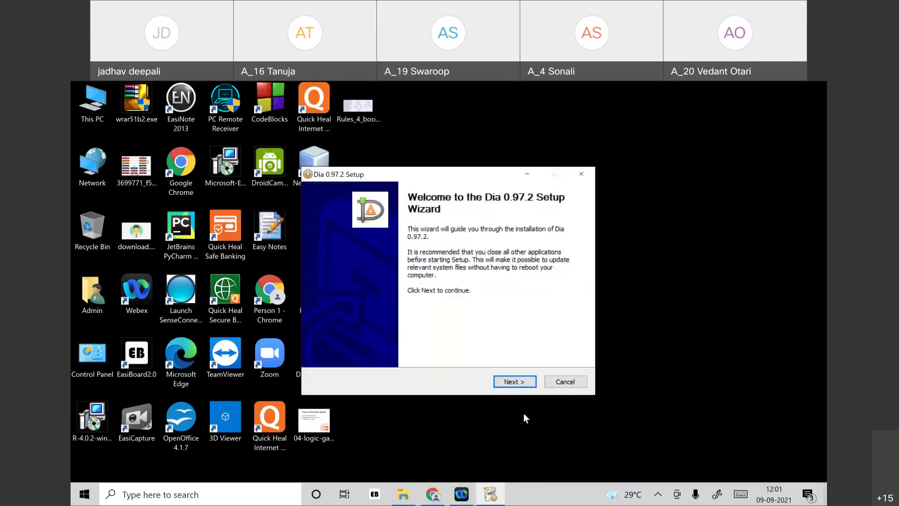
Step: Install Dia 0.97.2 into C:\Program Files (x86)\Dia and finish the setup wizard without running the program
left_click(520, 382)
left_click(515, 382)
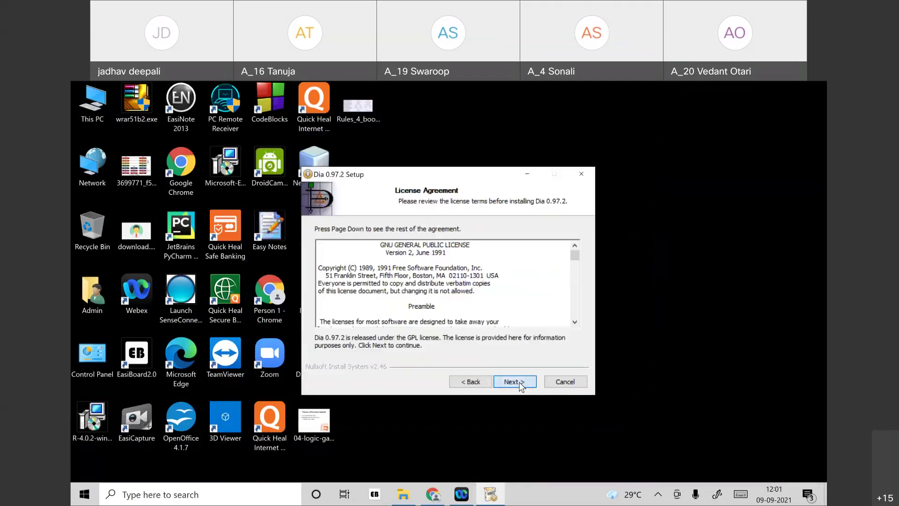
left_click(515, 382)
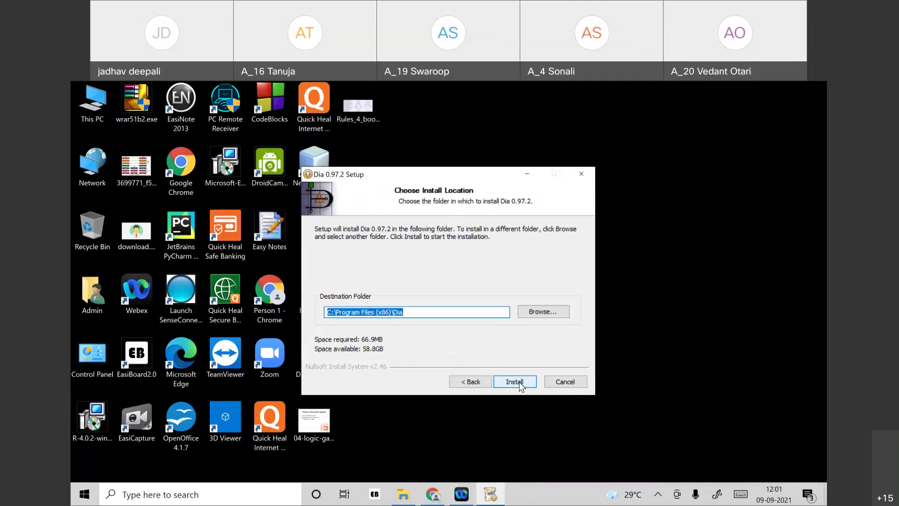
left_click(519, 383)
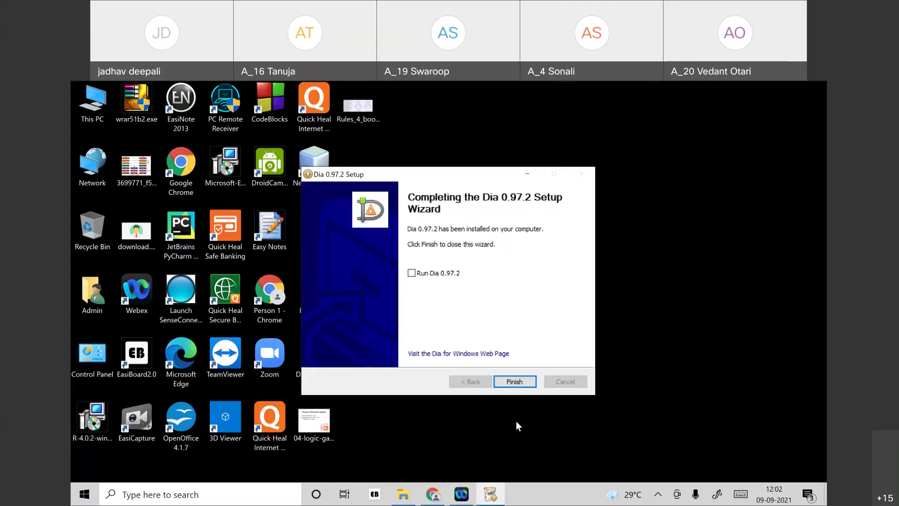
left_click(515, 382)
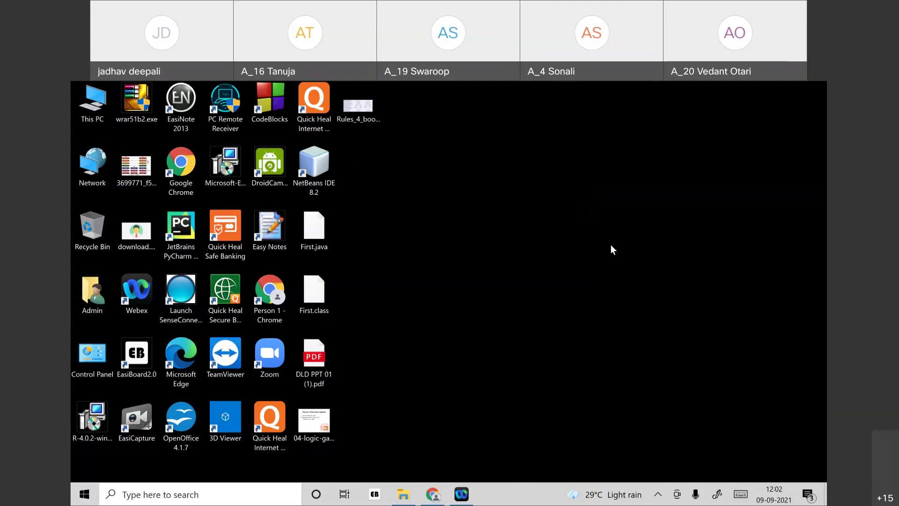
Step: Launch the installed Dia program from its folder in the Windows list of applications
left_click(85, 494)
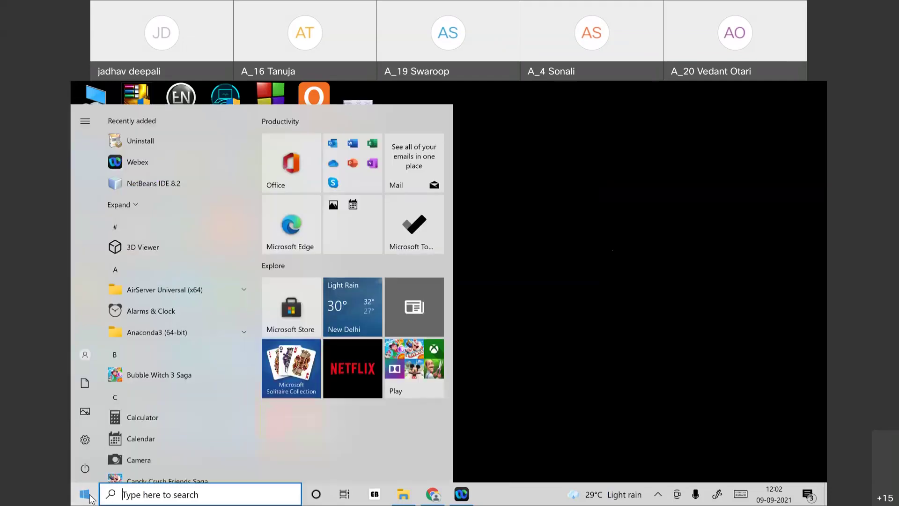
scroll(144, 389, "down", 3)
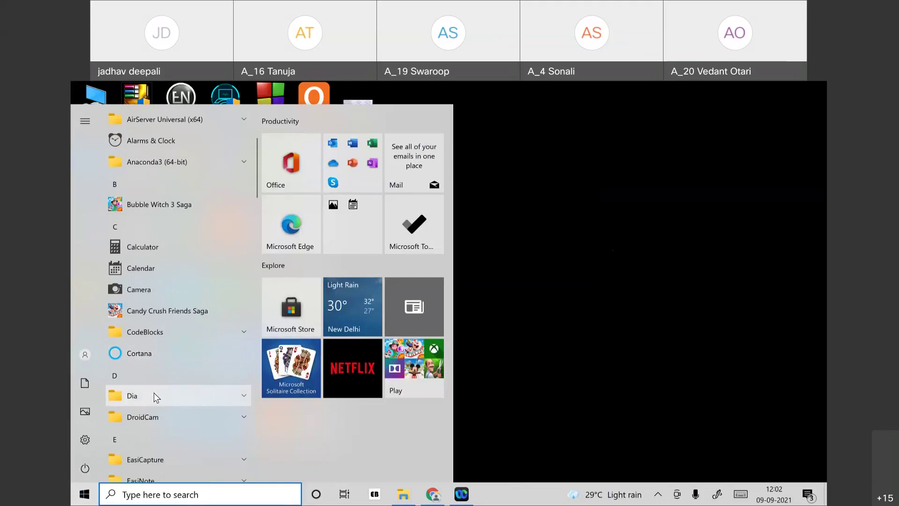
left_click(154, 393)
scroll(185, 416, "down", 3)
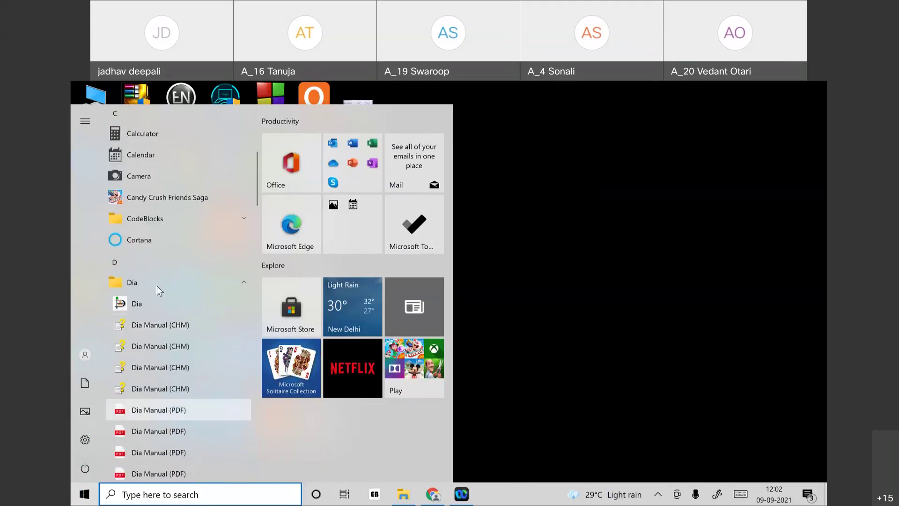
left_click(156, 309)
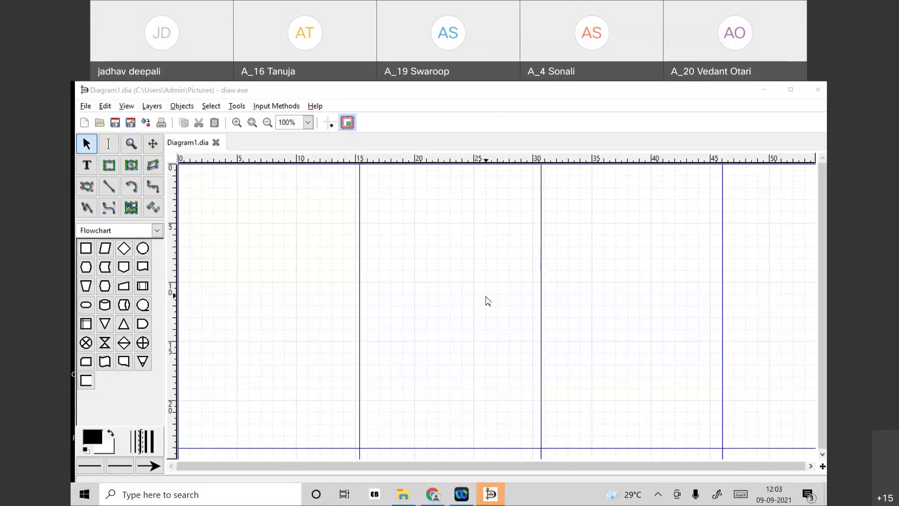
Step: Load the Database shape sheet from Dia's other available sheets
left_click(158, 230)
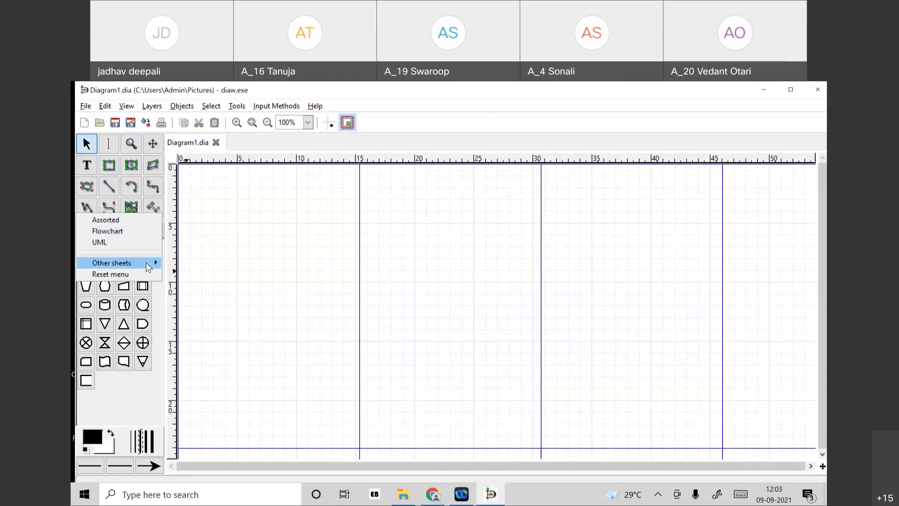
mouse_move(149, 267)
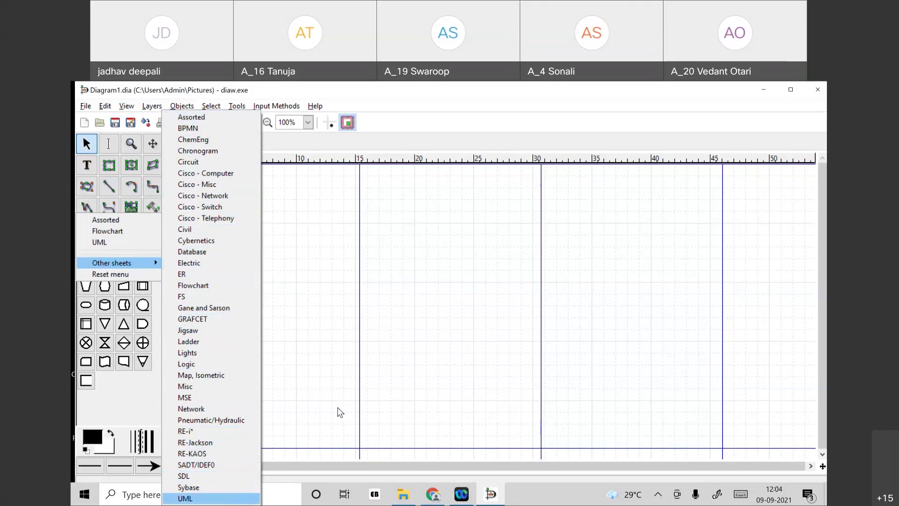
left_click(204, 253)
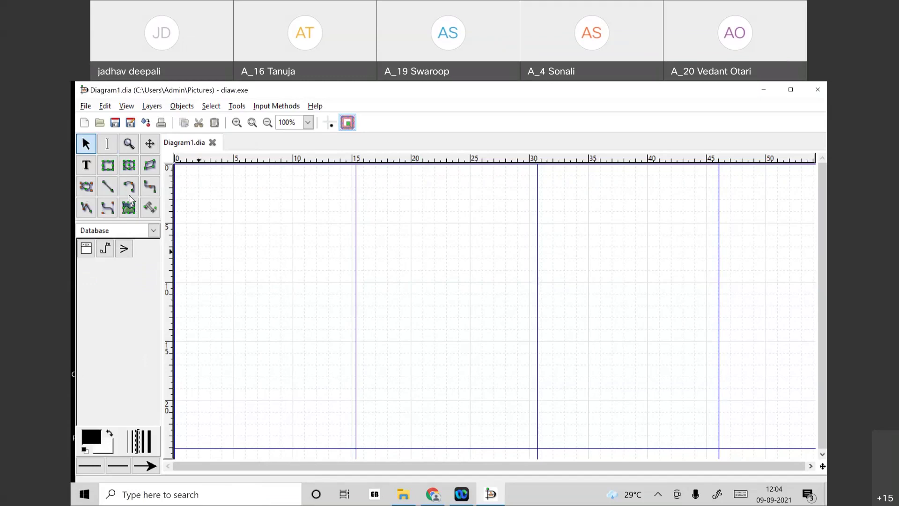
Step: Load the ER shape sheet from the other available sheets, and return to the Database sheet
left_click(156, 227)
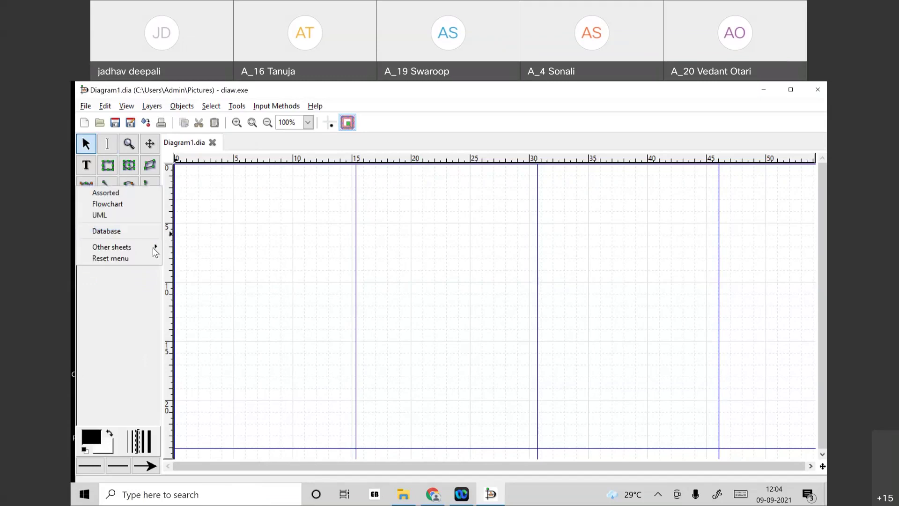
mouse_move(152, 247)
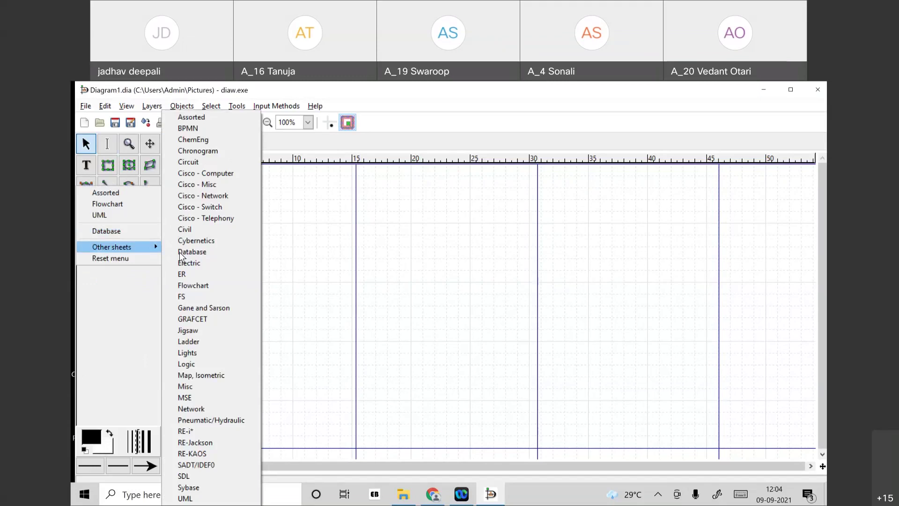
left_click(194, 276)
left_click(159, 231)
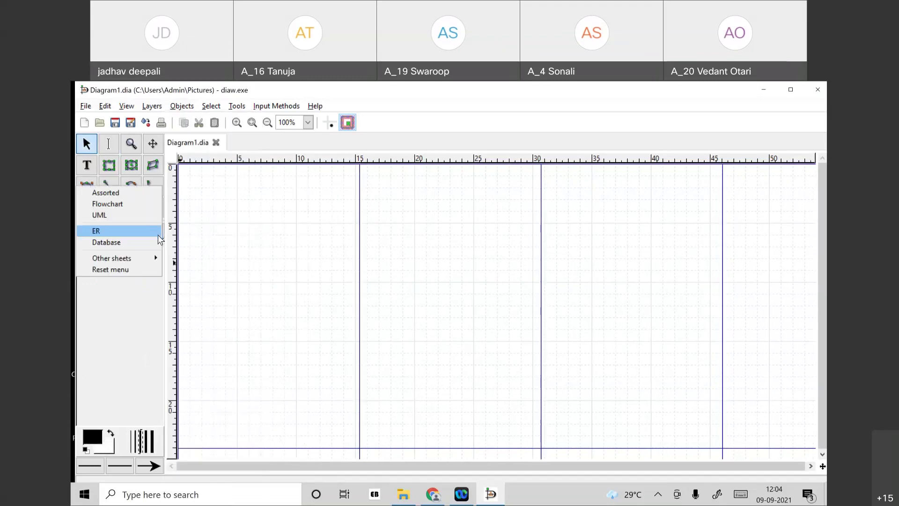
left_click(149, 241)
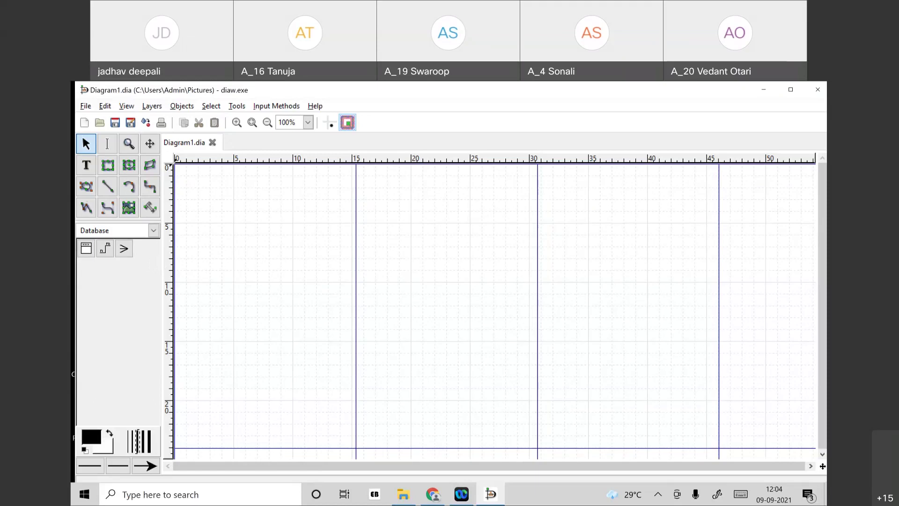
Step: Switch to the ER shape sheet and place an Attribute ellipse in the middle of the first page
left_click(86, 249)
left_click(153, 230)
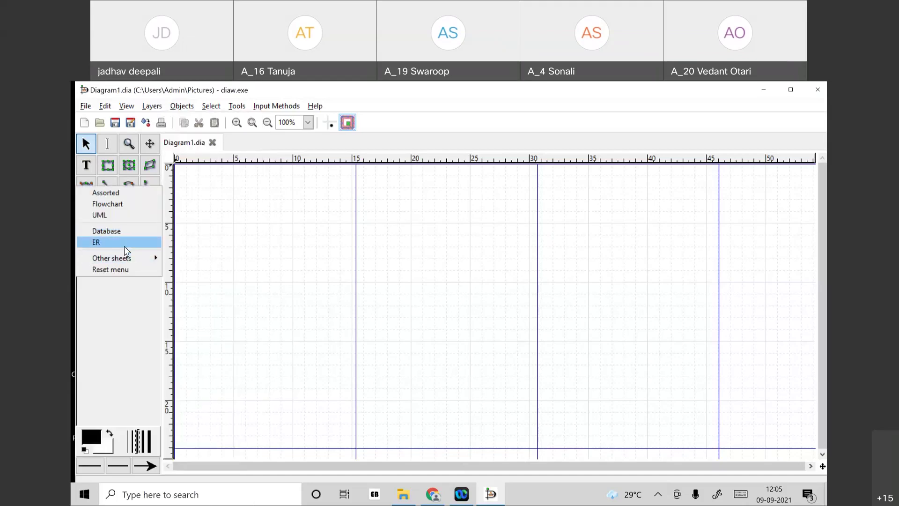
left_click(123, 243)
left_click(149, 248)
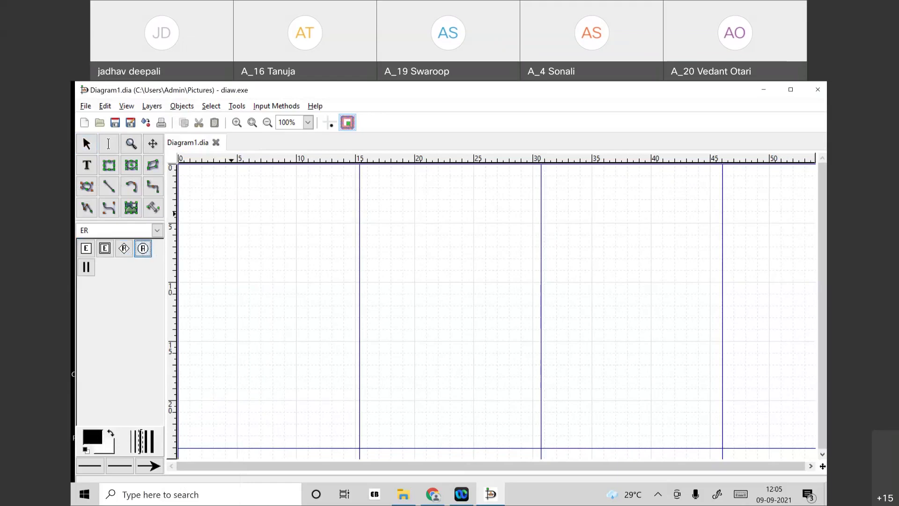
left_click(249, 236)
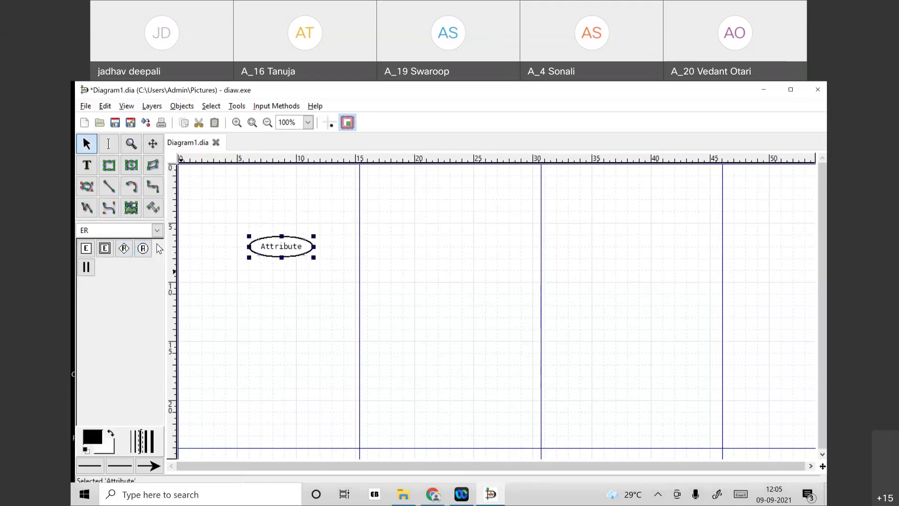
Step: Place an Entity box below the Attribute ellipse and draw an arrow line from the box toward the ellipse
left_click(86, 248)
left_click(268, 285)
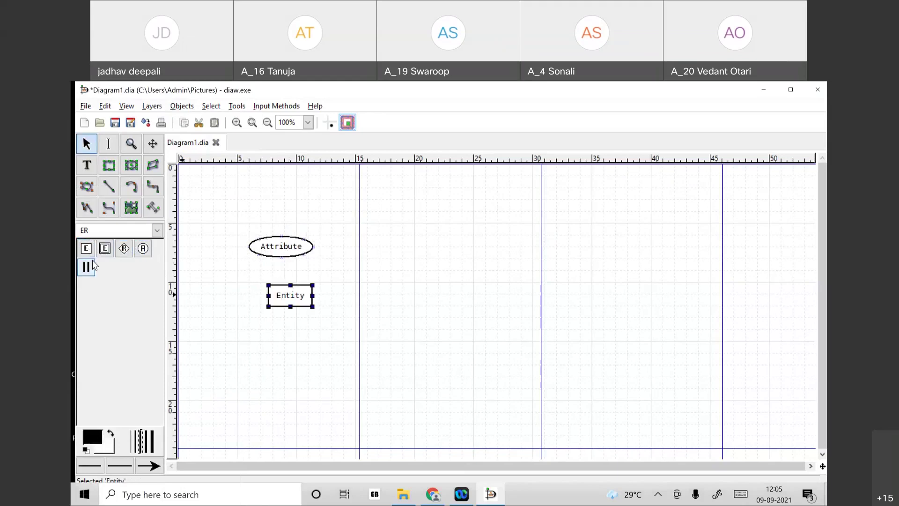
left_click(108, 186)
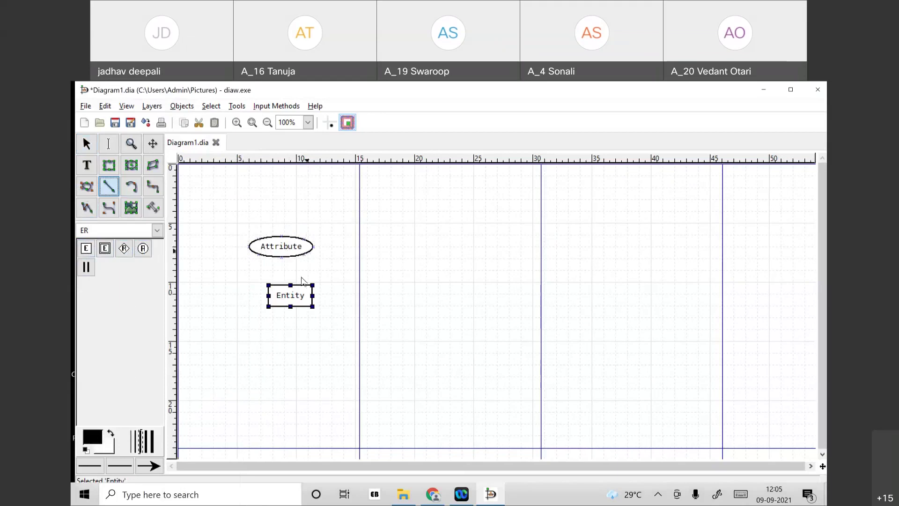
left_click_drag(291, 286, 273, 260)
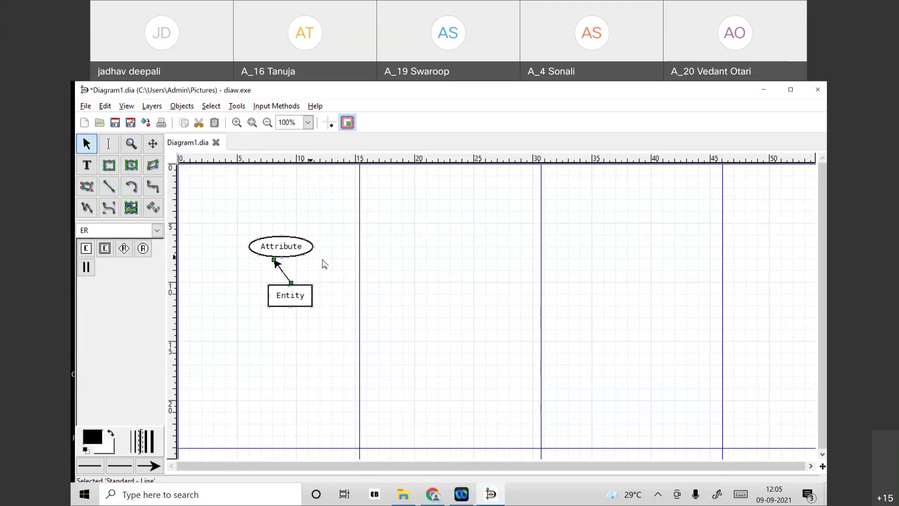
Step: Delete the Attribute ellipse, the arrow line and the Entity box from the diagram
left_click(270, 245)
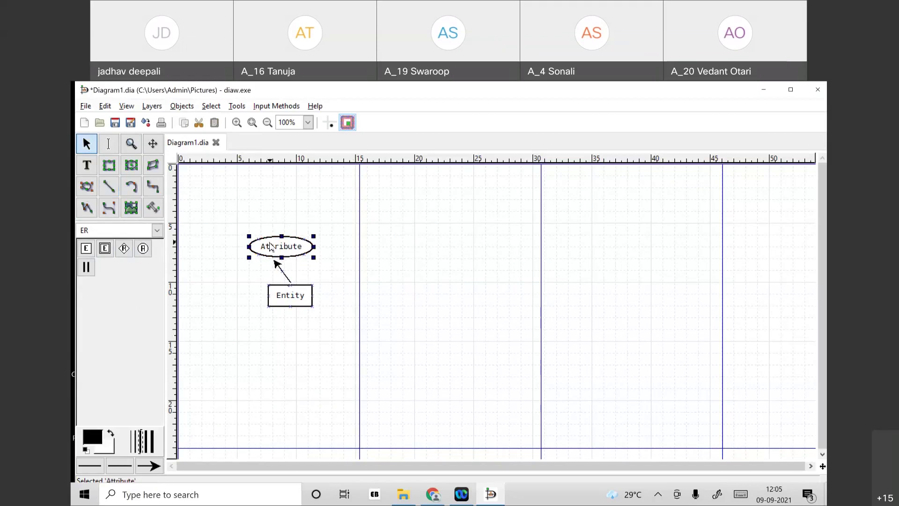
key("Delete")
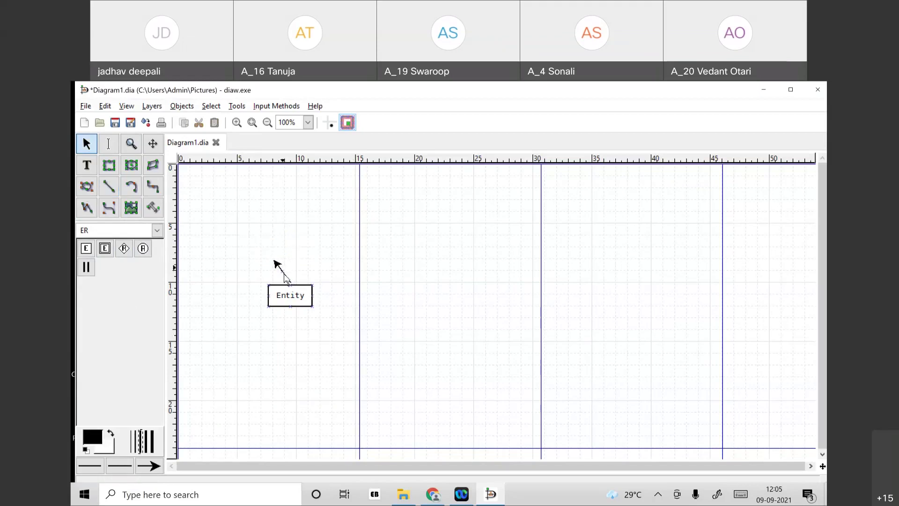
left_click(281, 267)
key("Delete")
left_click(295, 294)
key("Delete")
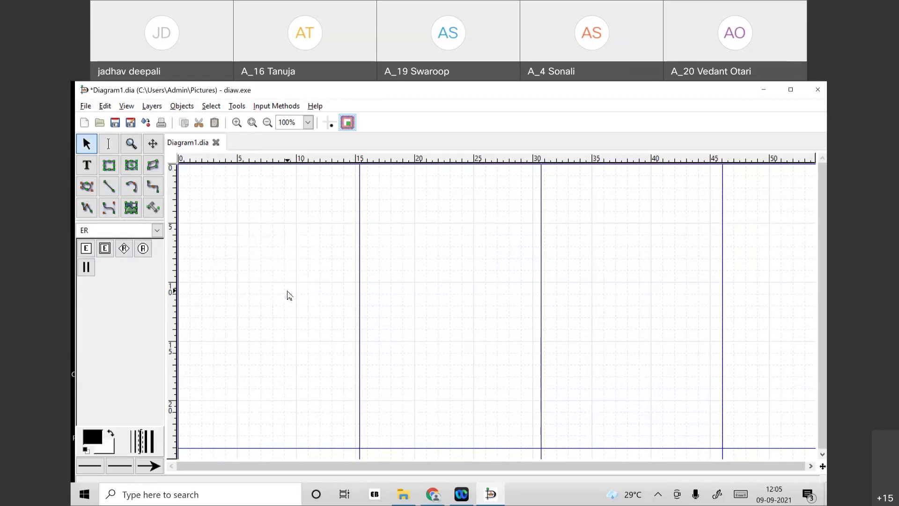
Step: Switch to the Database shape sheet and place two Table objects, one on the first page and one on the second
left_click(157, 230)
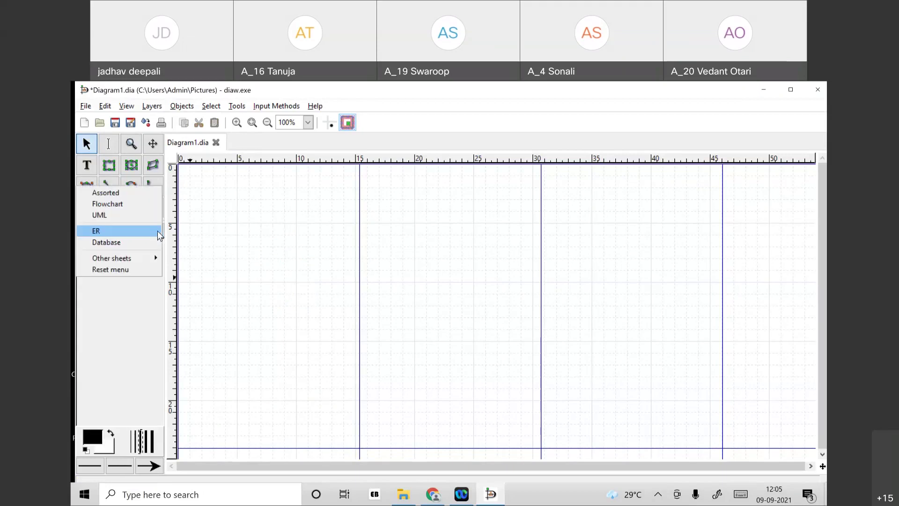
left_click(107, 314)
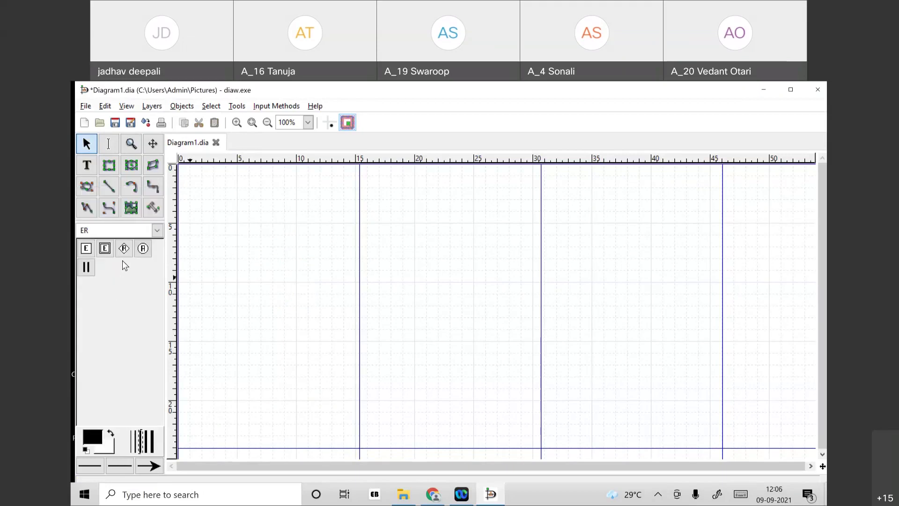
left_click(157, 230)
left_click(143, 248)
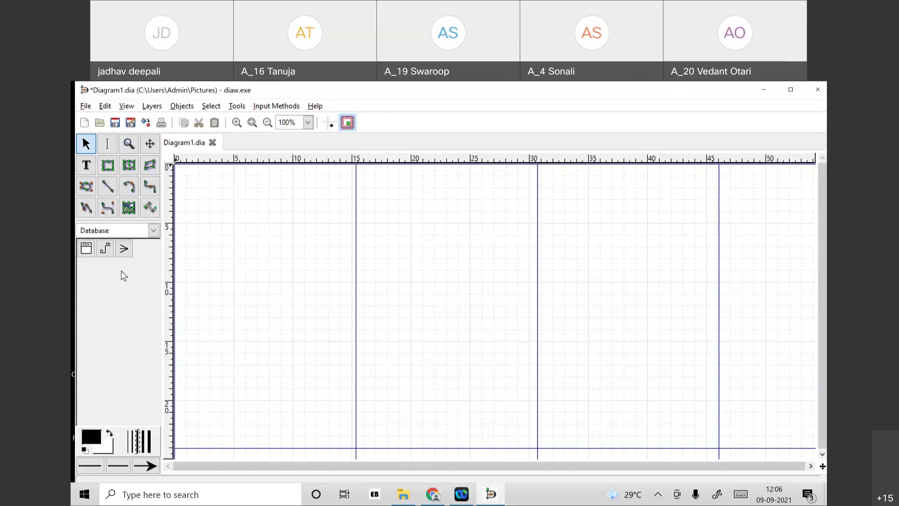
left_click(86, 249)
left_click(279, 276)
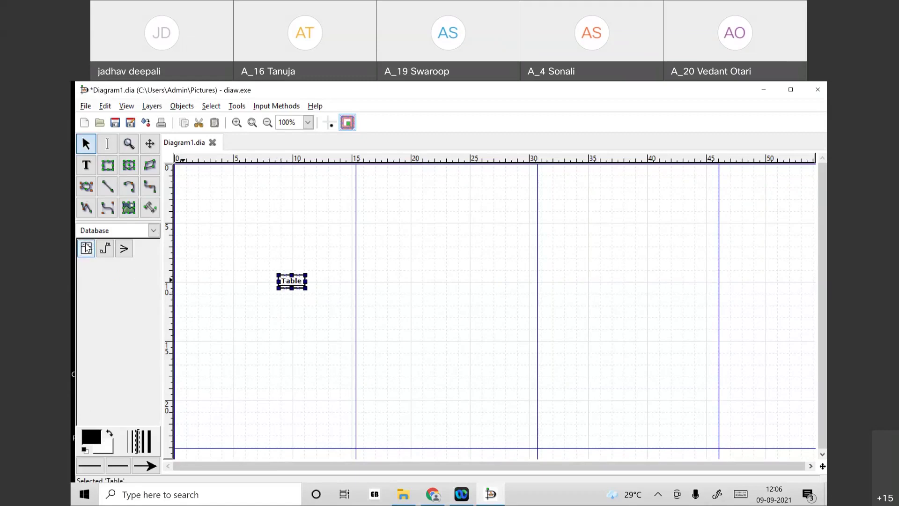
left_click(84, 250)
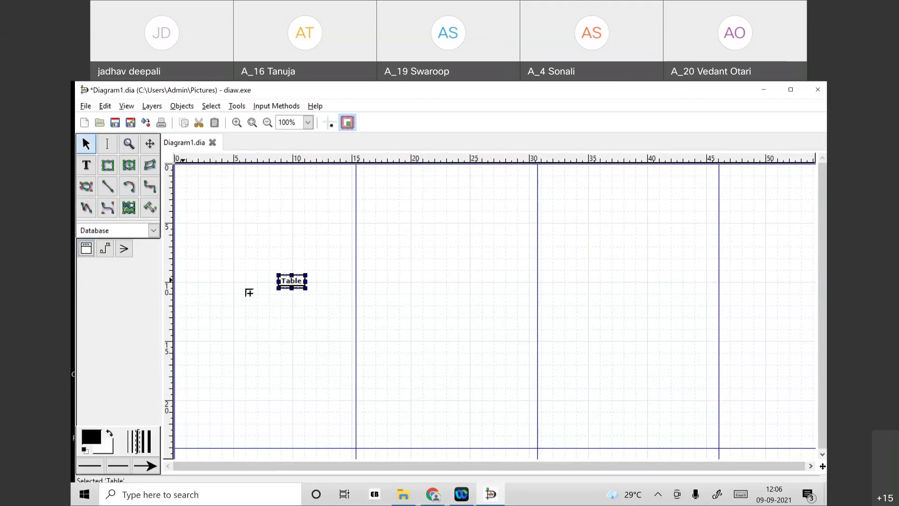
left_click(463, 285)
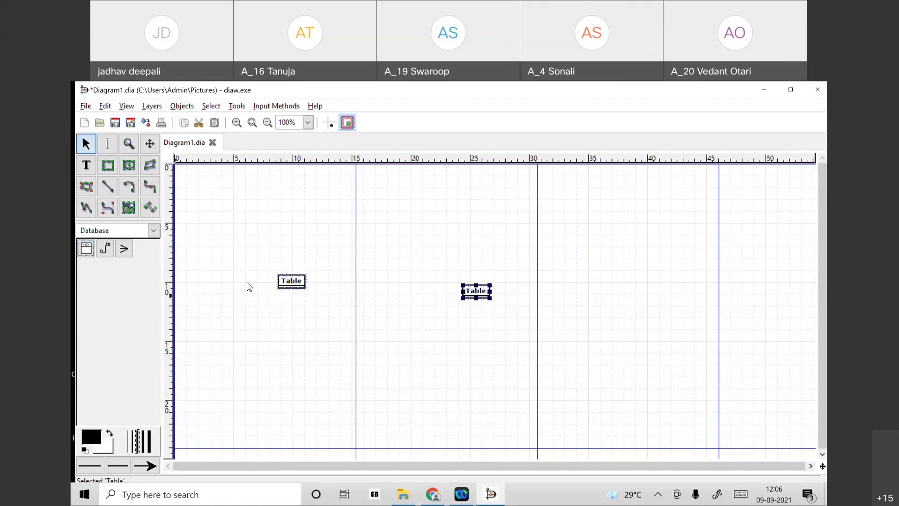
Step: Open the properties of the Table object on the first page and rename the table Instructor
double_click(294, 283)
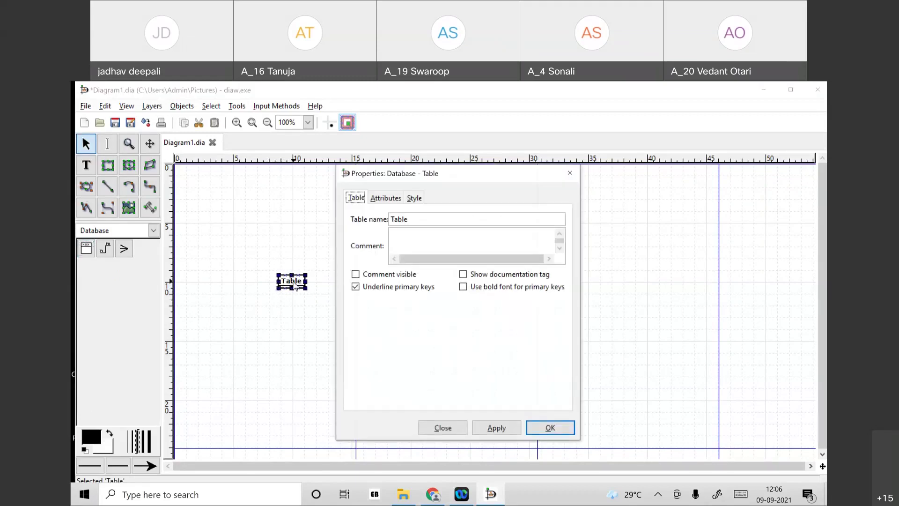
left_click(569, 173)
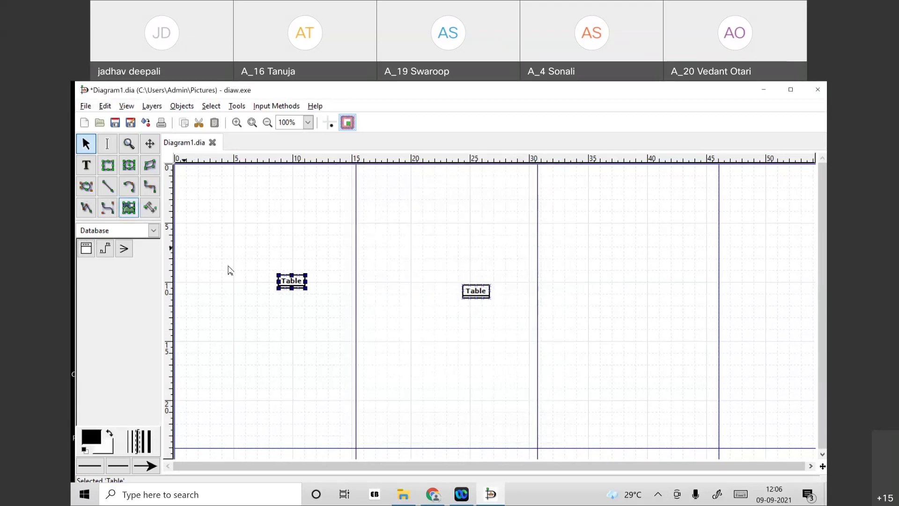
right_click(289, 283)
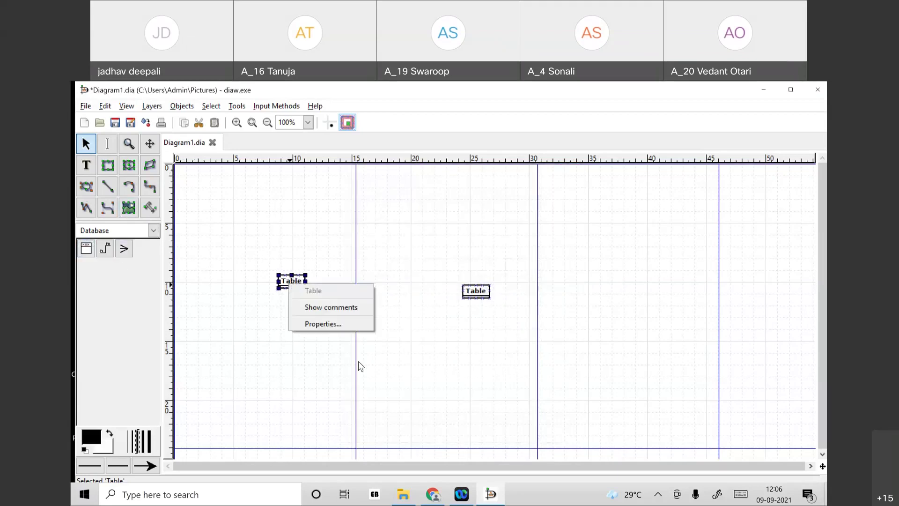
left_click(334, 326)
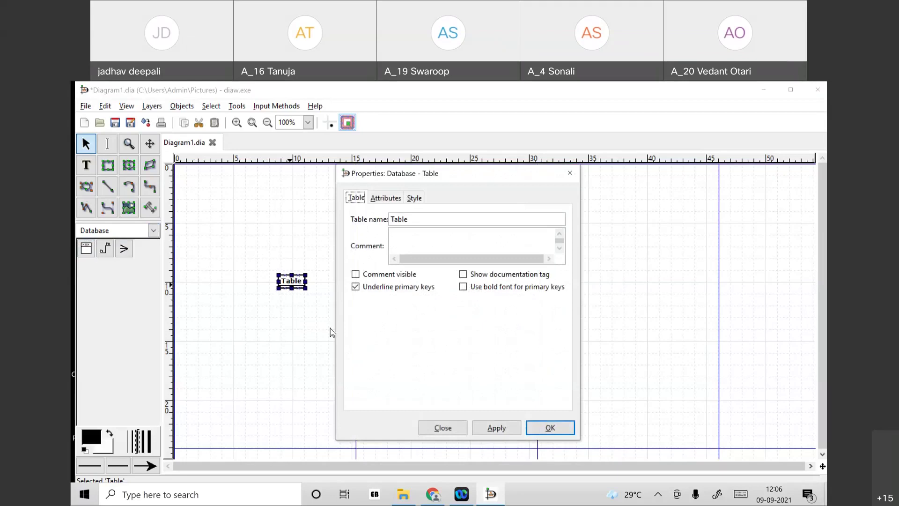
left_click(410, 219)
left_click_drag(407, 217, 380, 225)
type("Instructor")
Step: Add an attribute named i_ID to the Instructor table and mark it as the primary key
left_click(385, 198)
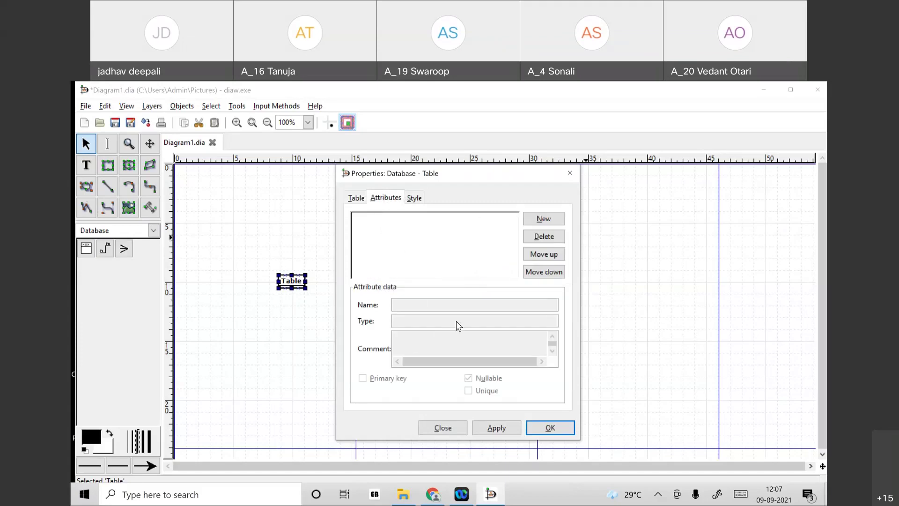
left_click(552, 219)
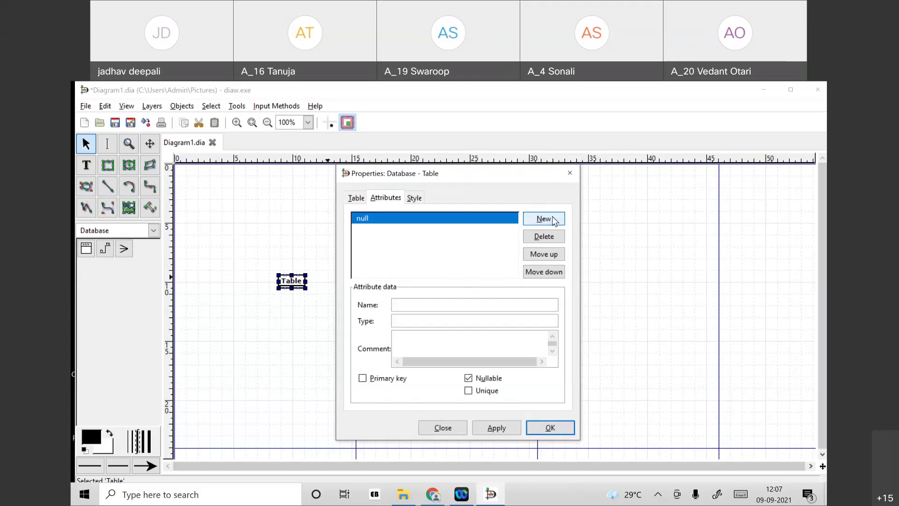
type("i_ID")
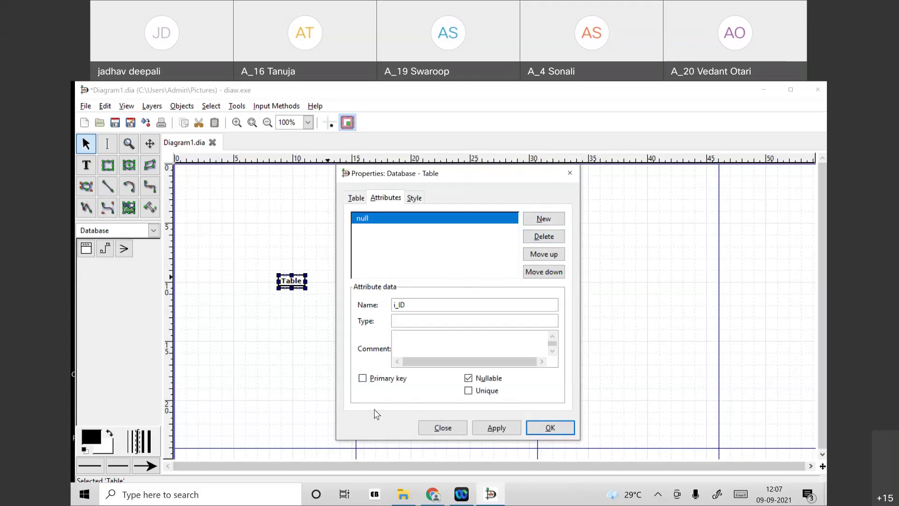
left_click(364, 379)
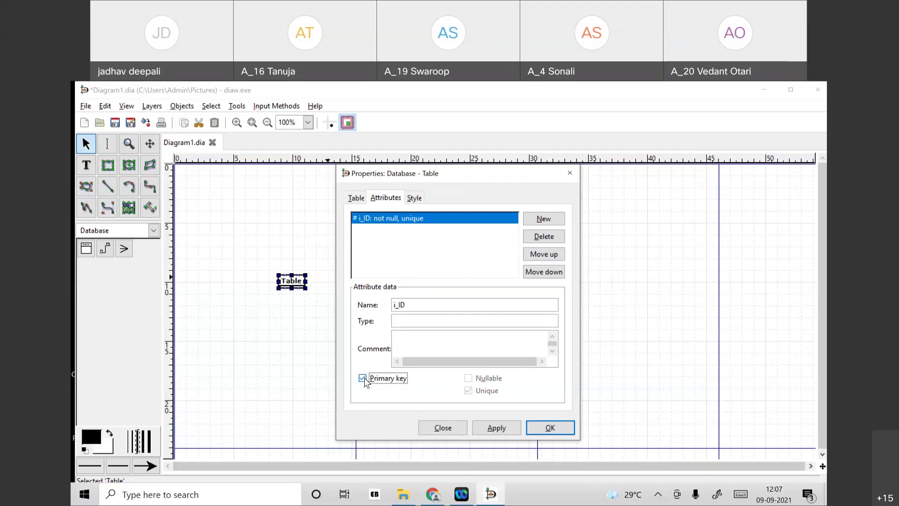
left_click(364, 379)
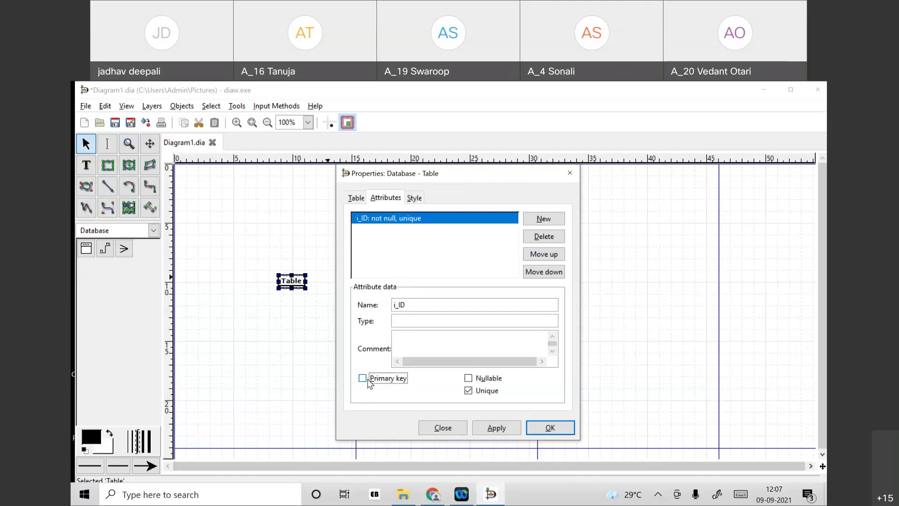
left_click(380, 379)
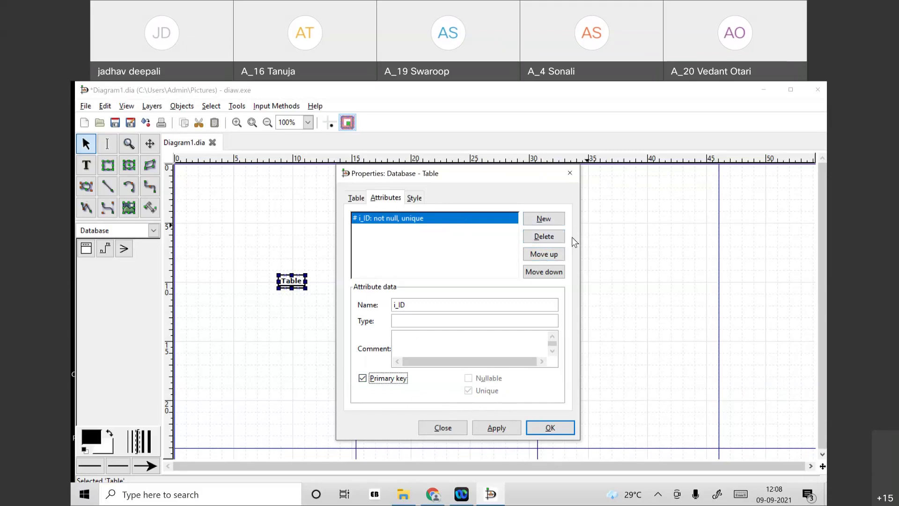
Step: Add two more attributes, dept_name and name, and make both of them non-nullable
left_click(544, 219)
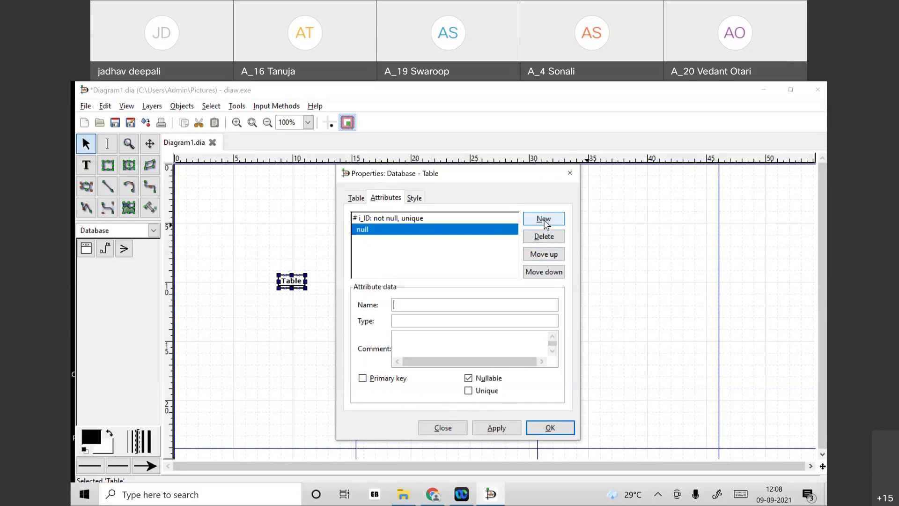
type("dept_name")
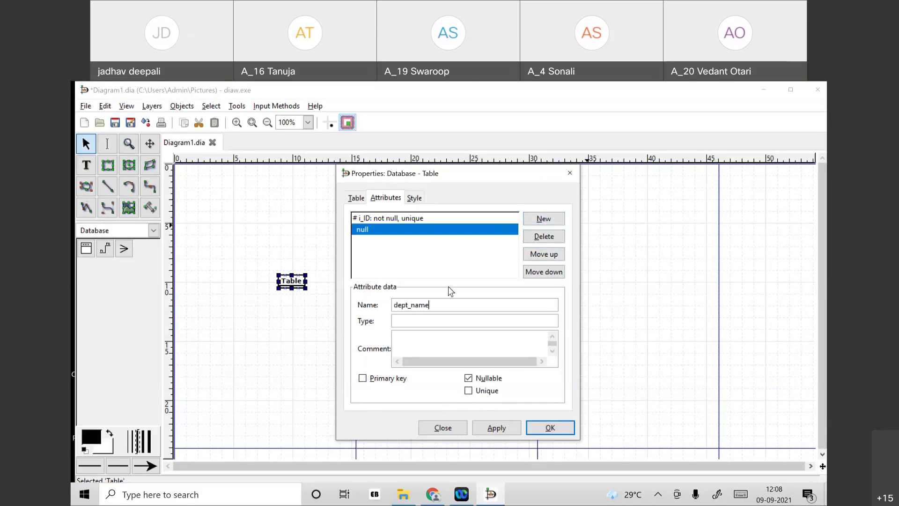
left_click(469, 378)
left_click(560, 221)
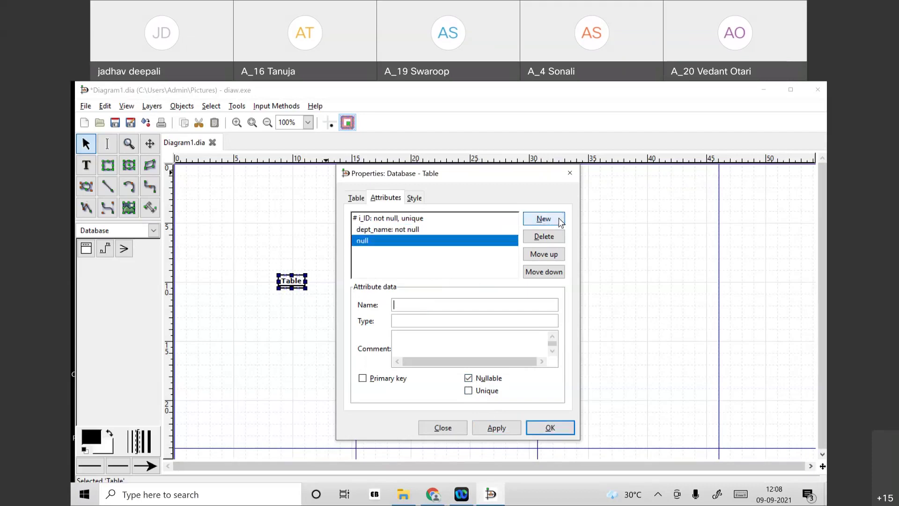
type("name")
left_click(468, 378)
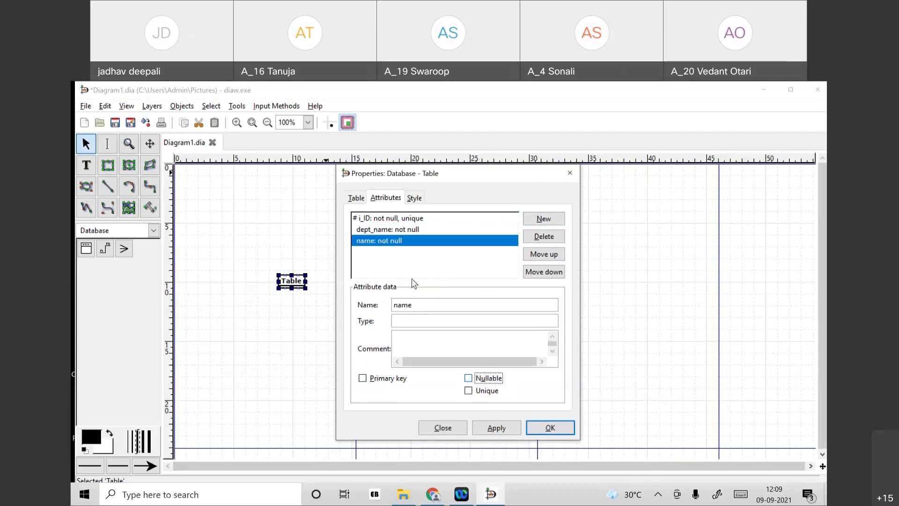
Step: Reorder the attribute list so that name comes directly above dept_name
left_click(544, 254)
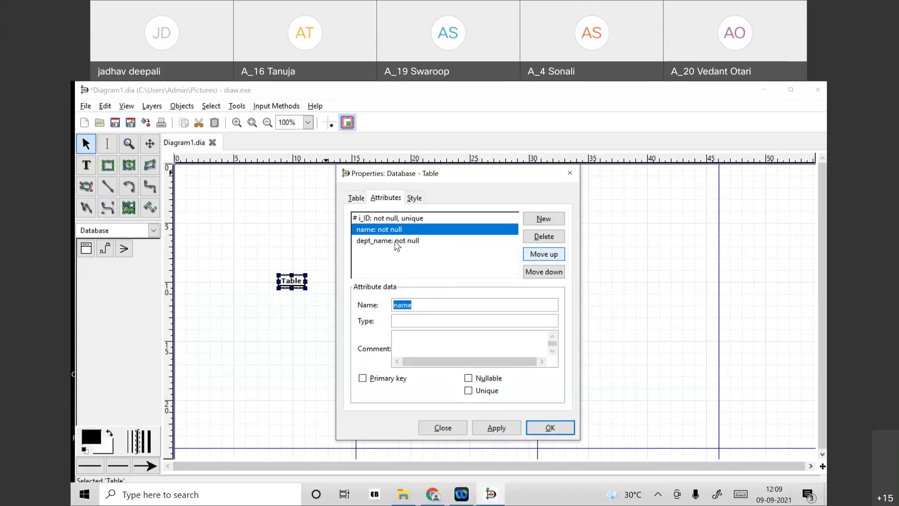
left_click(556, 272)
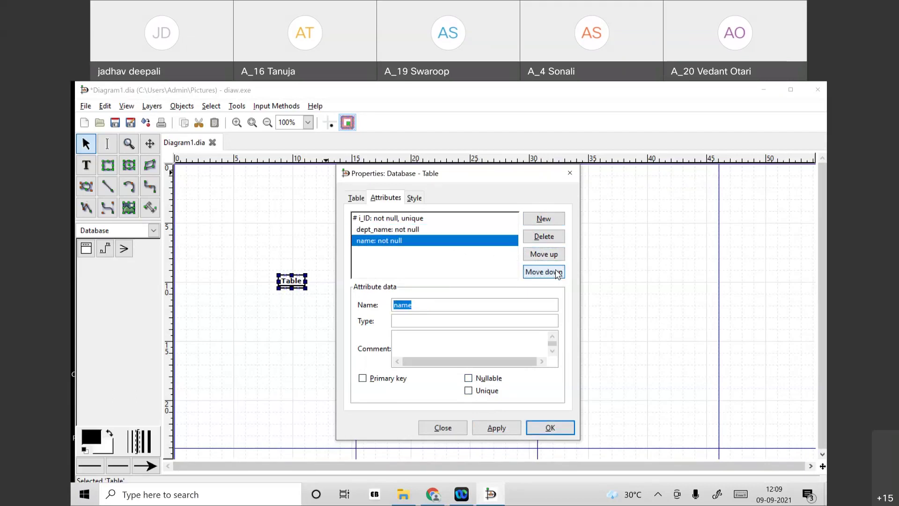
left_click(544, 255)
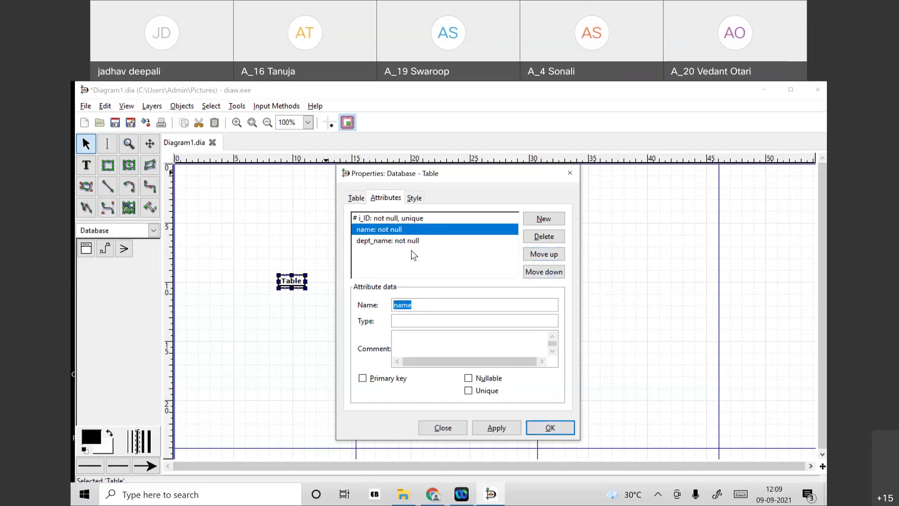
Step: Add a nullable attribute named salary after dept_name and review the entries in the attribute list
left_click(434, 241)
left_click(542, 221)
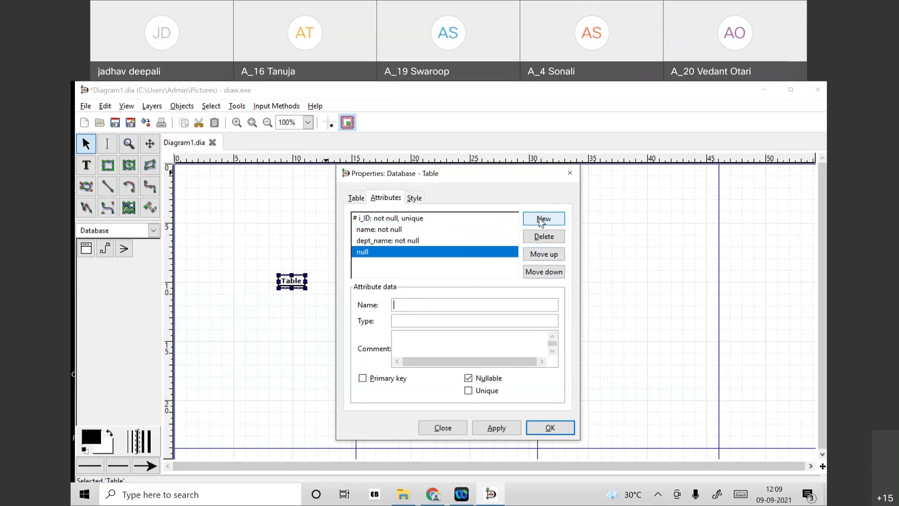
type("salary")
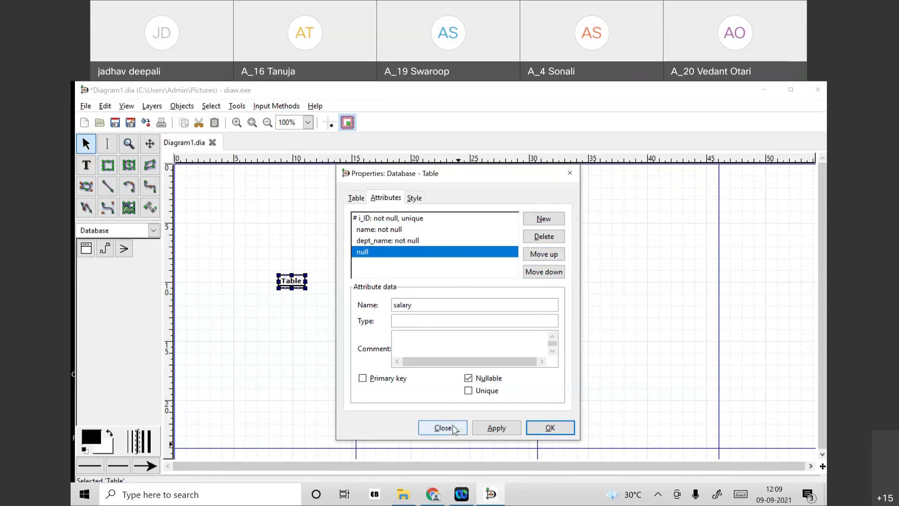
left_click(414, 197)
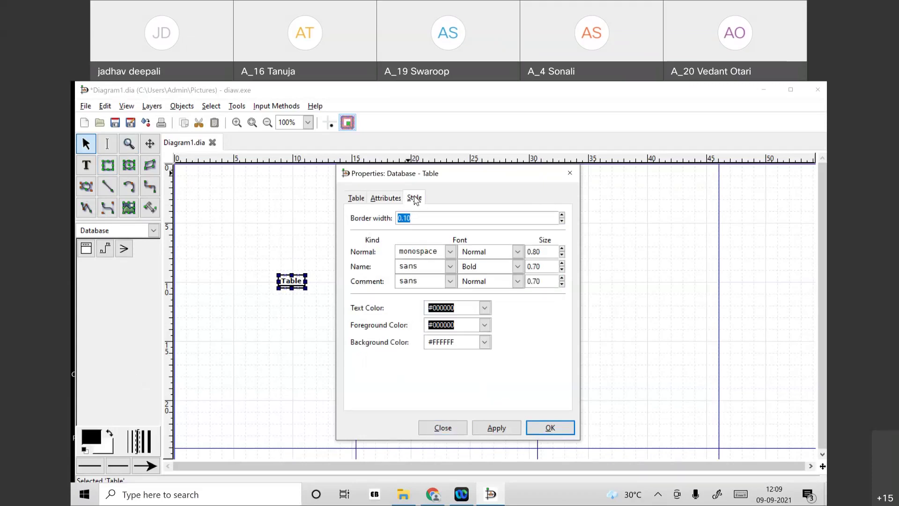
left_click(388, 198)
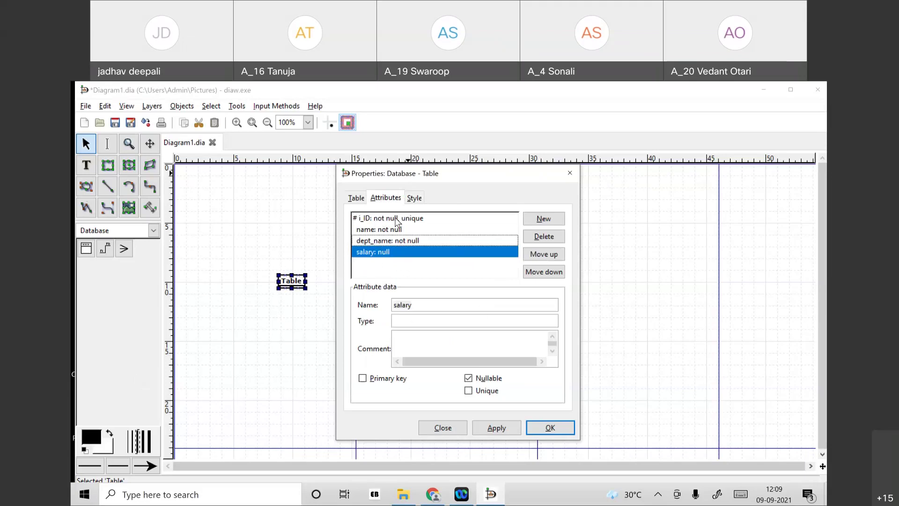
left_click(390, 231)
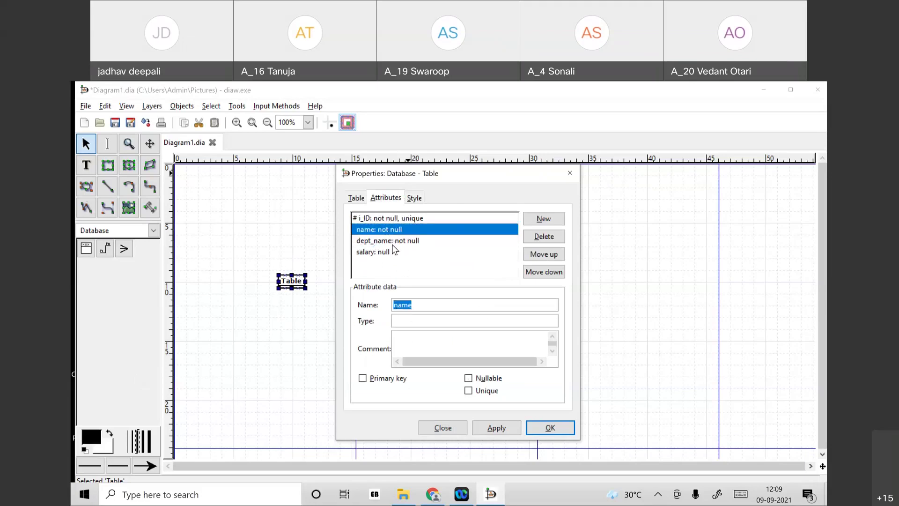
left_click(392, 244)
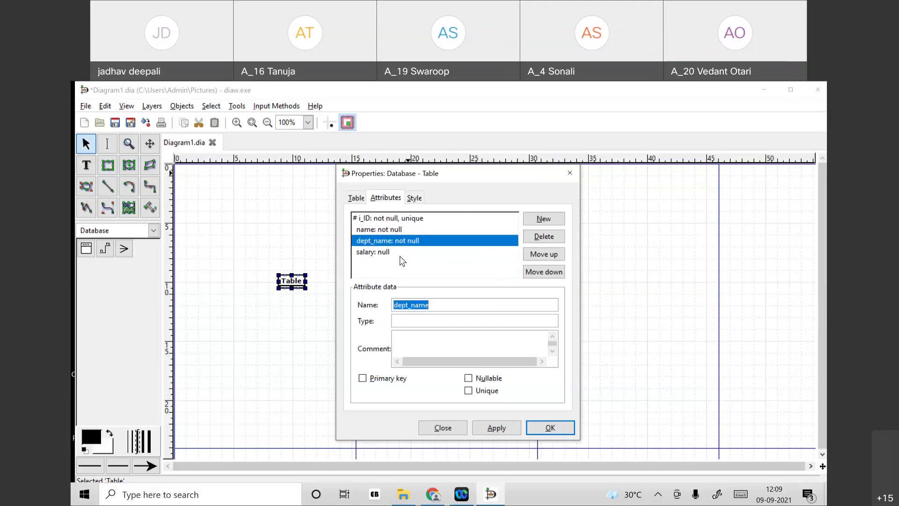
left_click(402, 254)
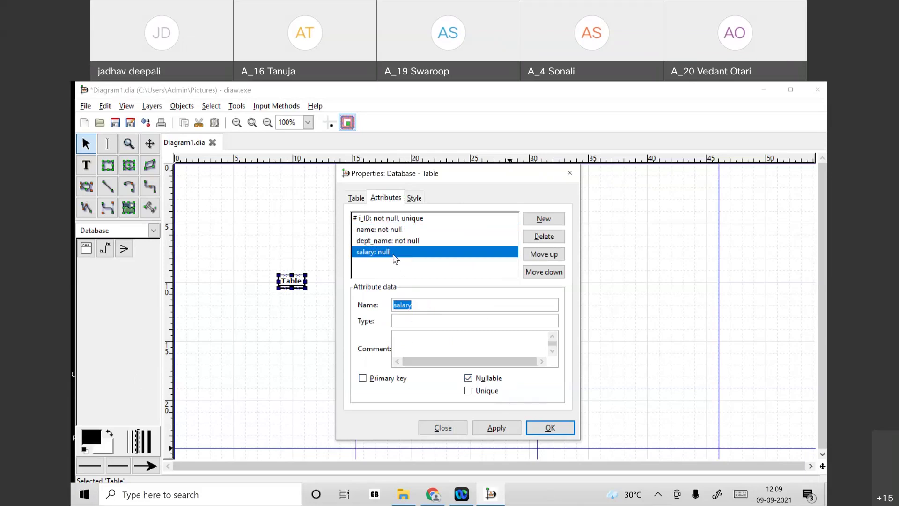
Step: Style the Instructor table with a border width of 0.07, a serif name font and text color #FF0000
left_click(412, 198)
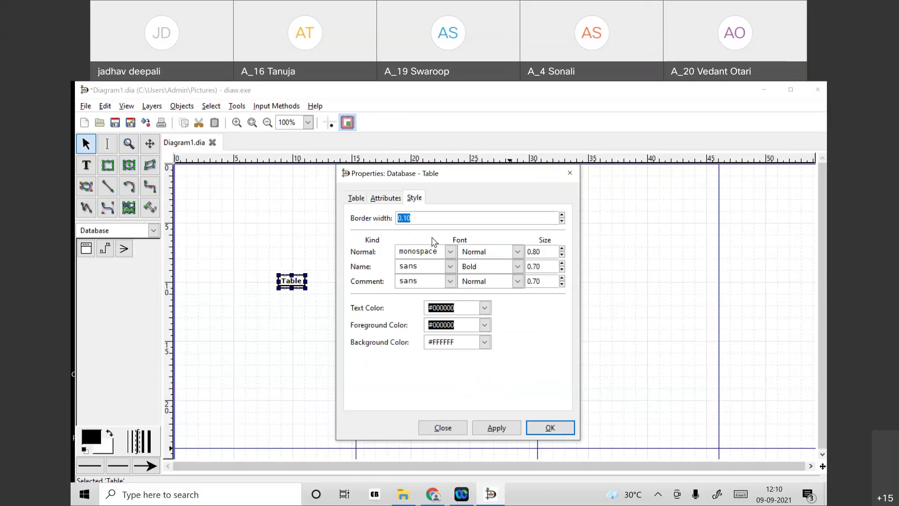
left_click(562, 222)
left_click(448, 266)
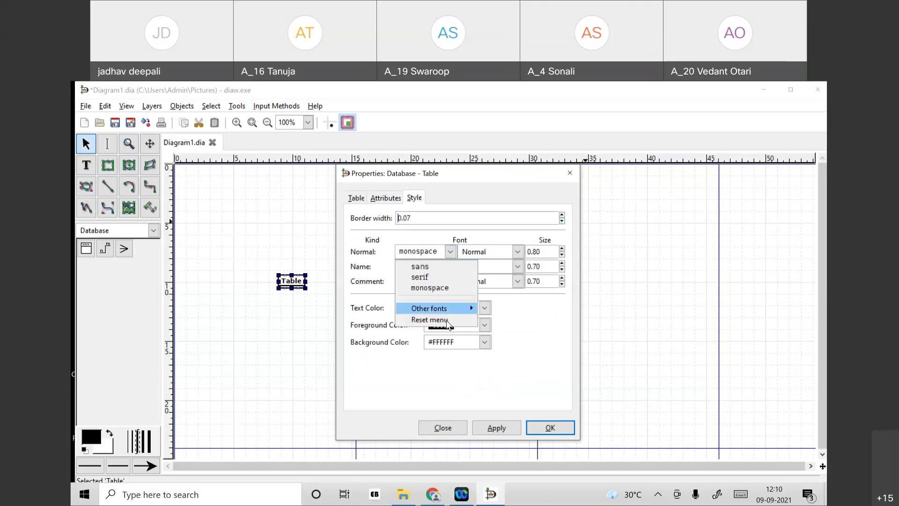
left_click(434, 276)
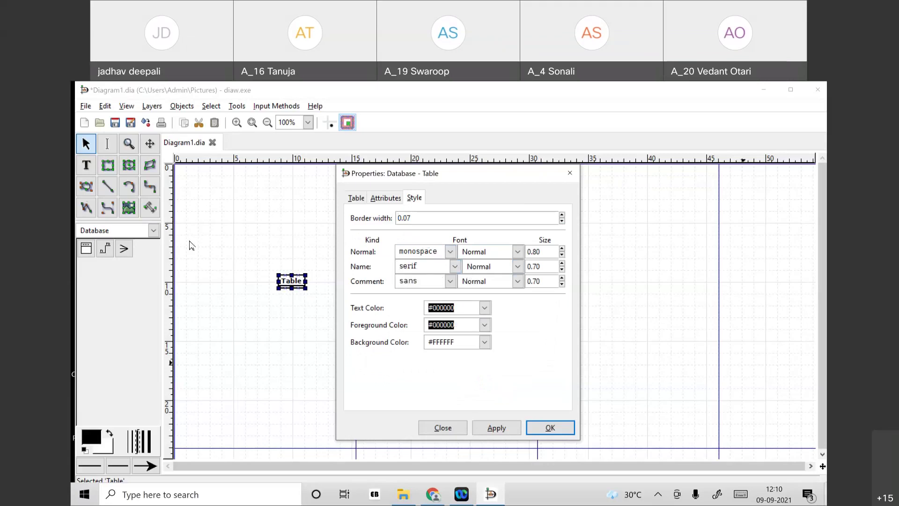
left_click(485, 307)
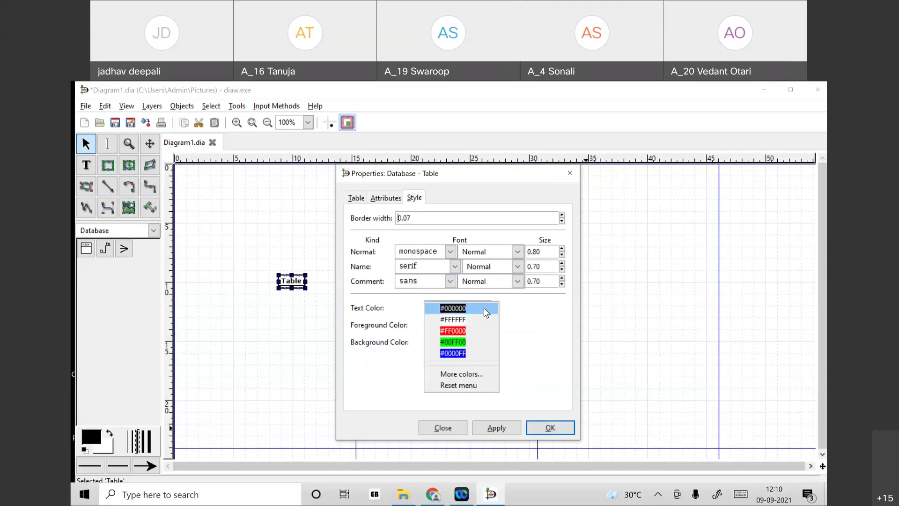
left_click(451, 329)
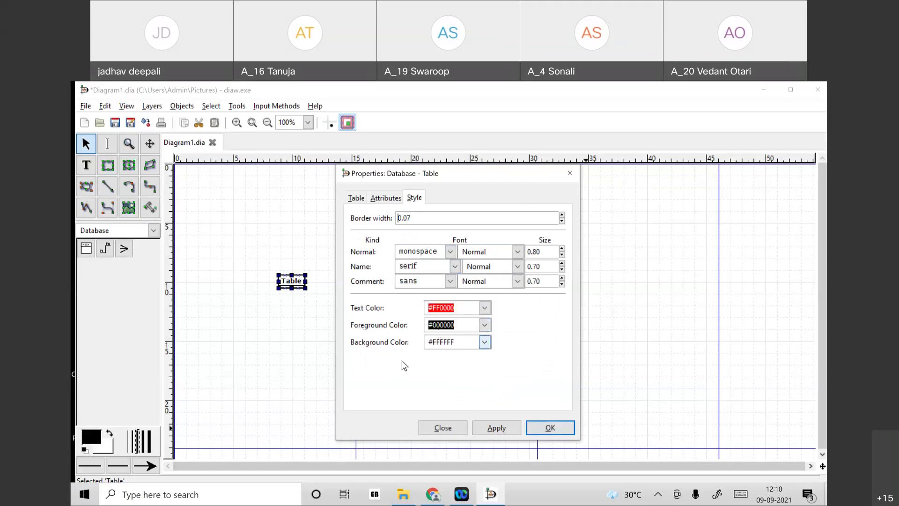
Step: Try to set the background color to light blue #ADD8E6, and apply the changed properties to the Instructor table
left_click(485, 341)
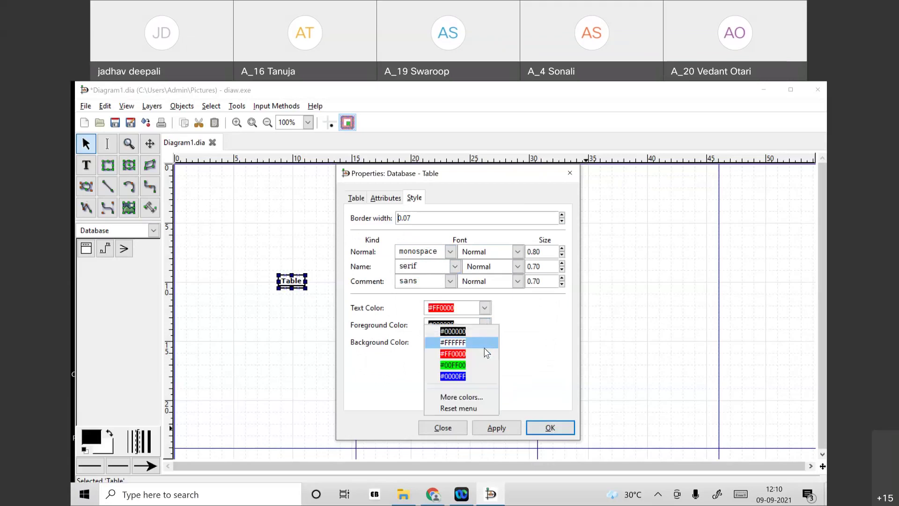
left_click(467, 396)
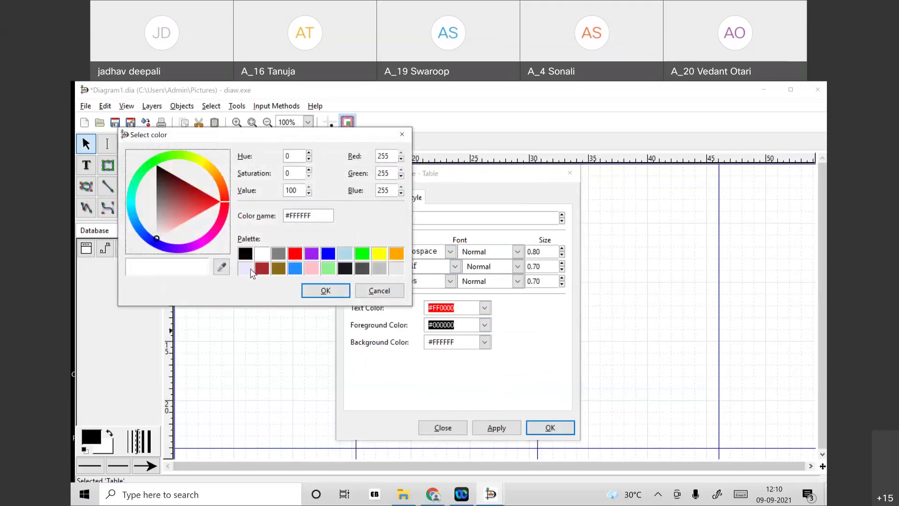
left_click(344, 255)
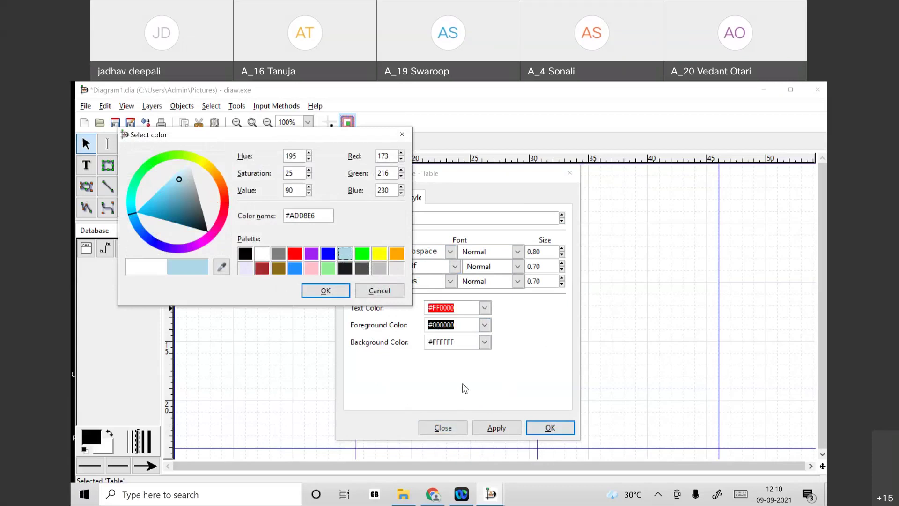
left_click(490, 427)
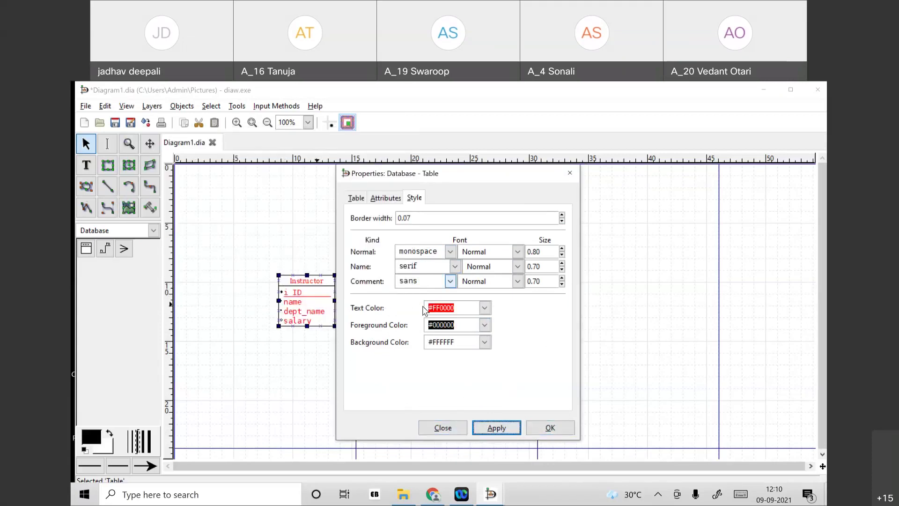
Step: Set the Instructor table's background color to light blue #ADD8E6, apply it and close the properties and leftover color selection
left_click(486, 342)
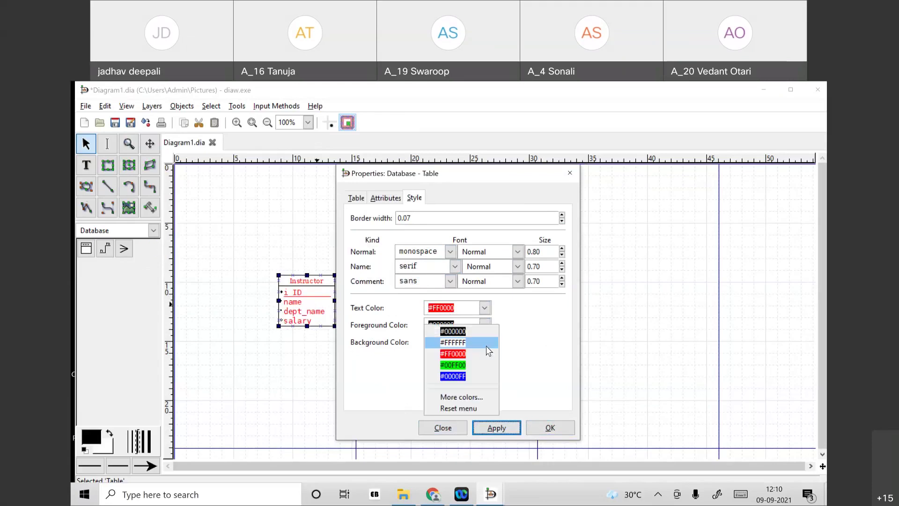
left_click(455, 398)
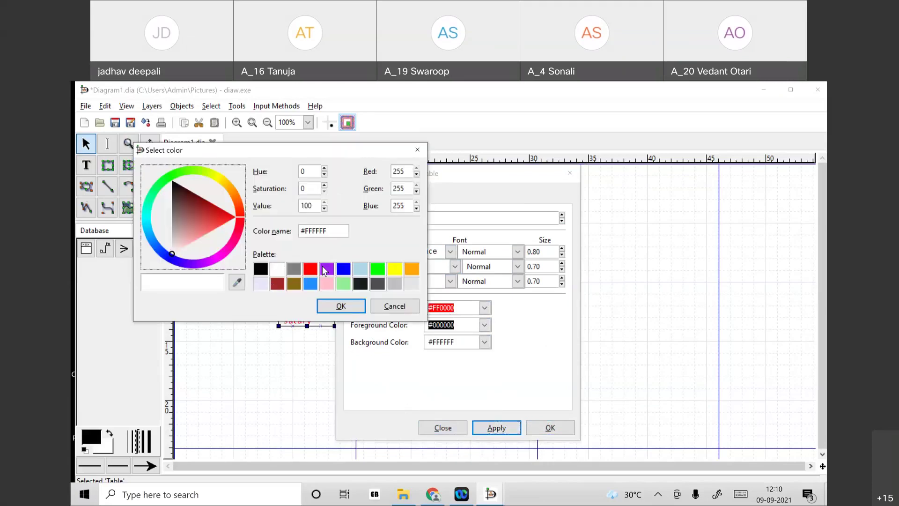
left_click(357, 269)
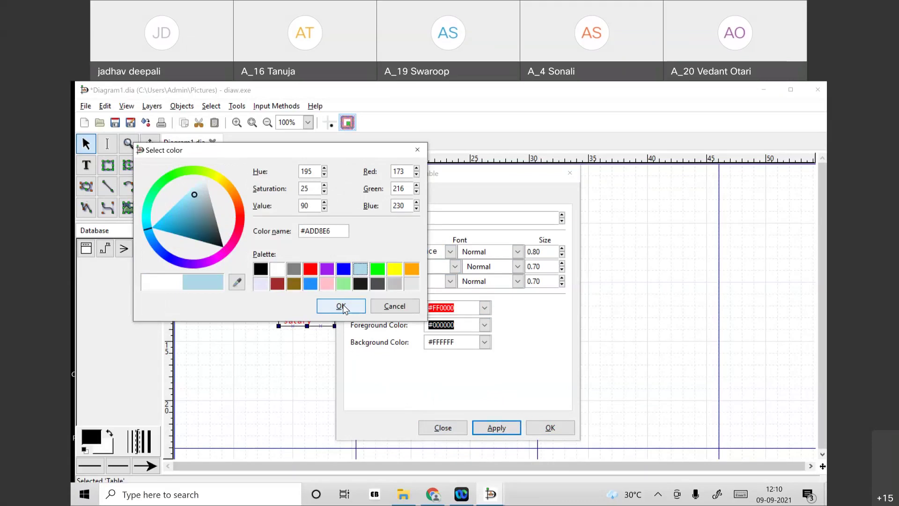
left_click(342, 305)
left_click(505, 429)
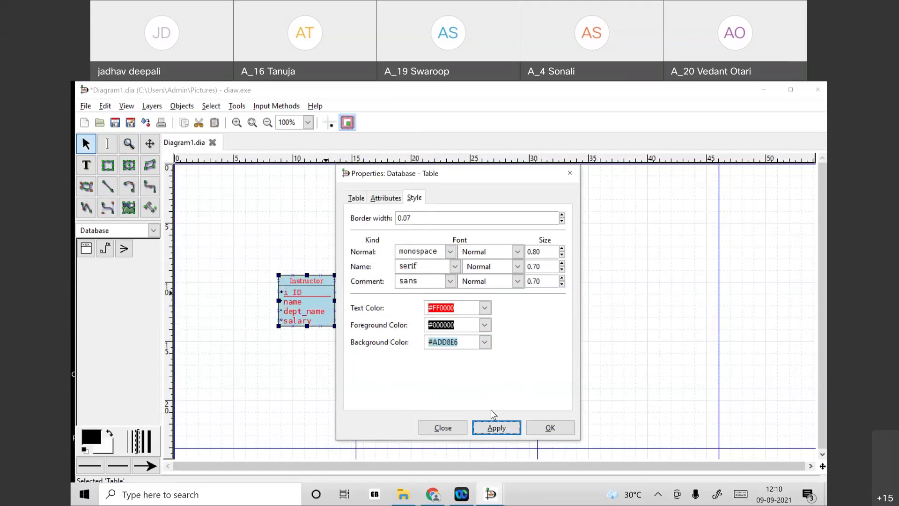
left_click(550, 427)
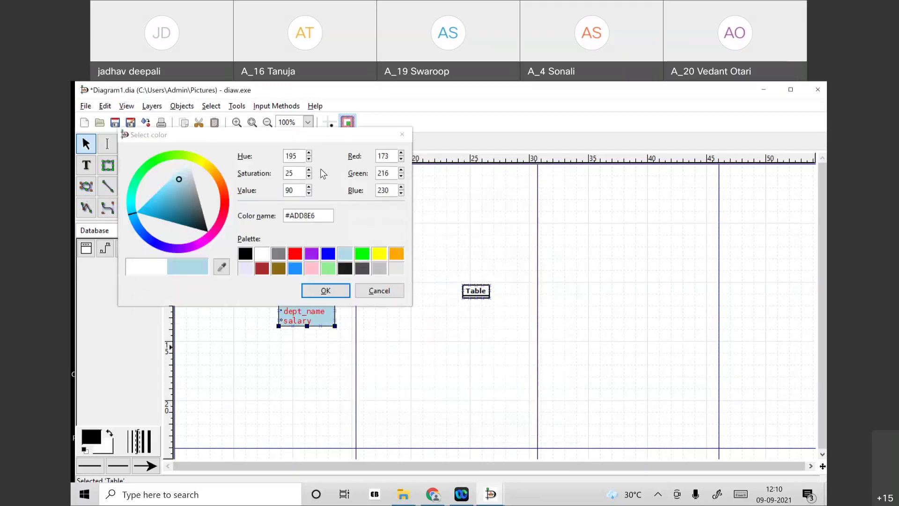
left_click(377, 291)
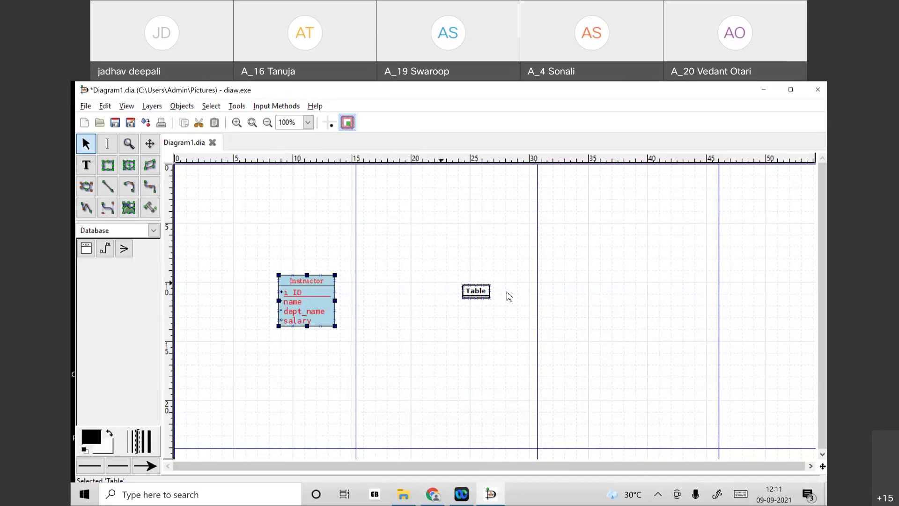
Step: Move the unnamed second table slightly up and farther from Instructor, then name it student with bold font for primary keys
left_click_drag(478, 297, 514, 283)
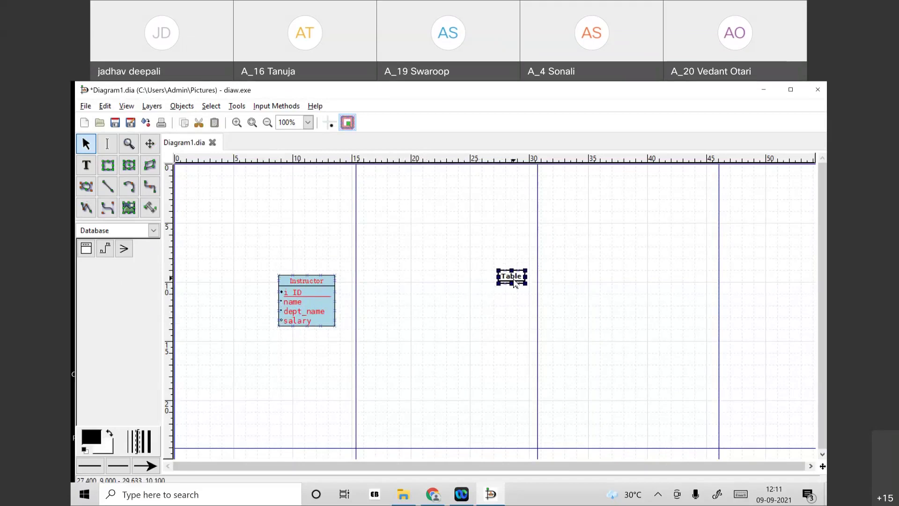
double_click(513, 278)
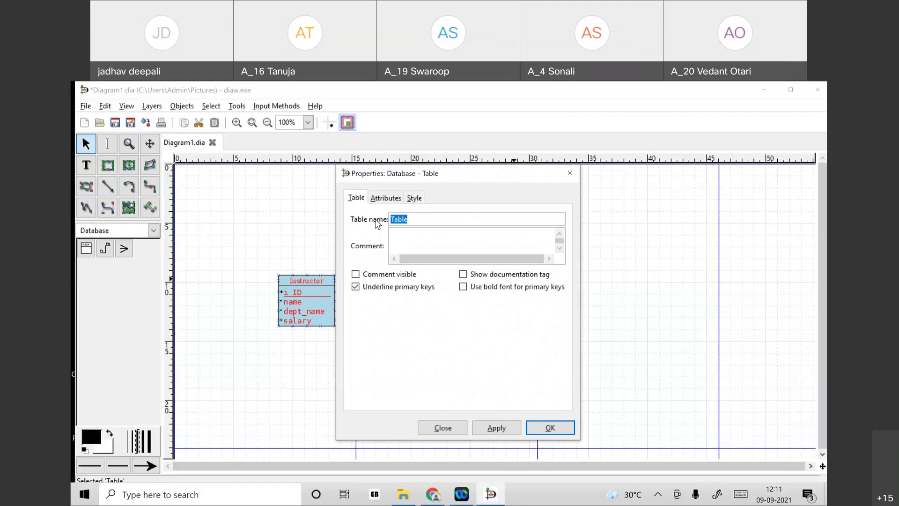
type("student")
left_click(465, 288)
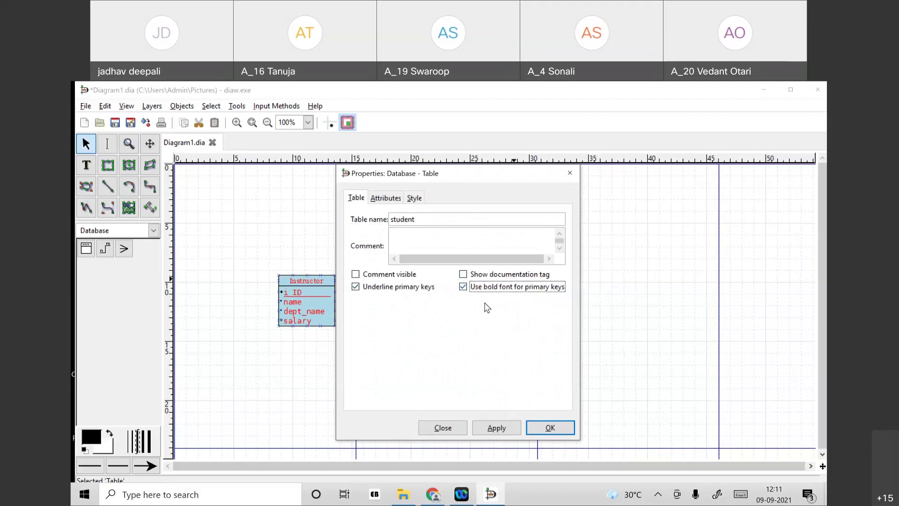
Step: Add the attributes s_ID as primary key and name as not nullable to the student table
left_click(382, 201)
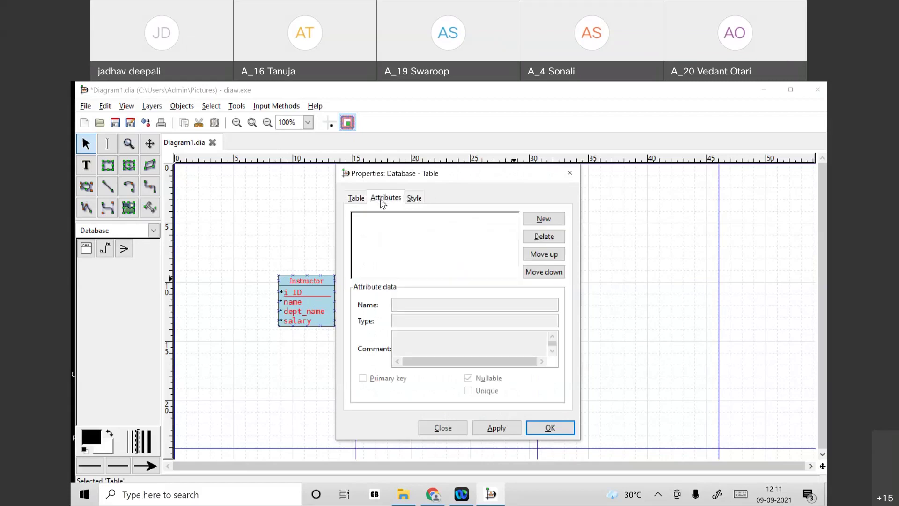
left_click(545, 219)
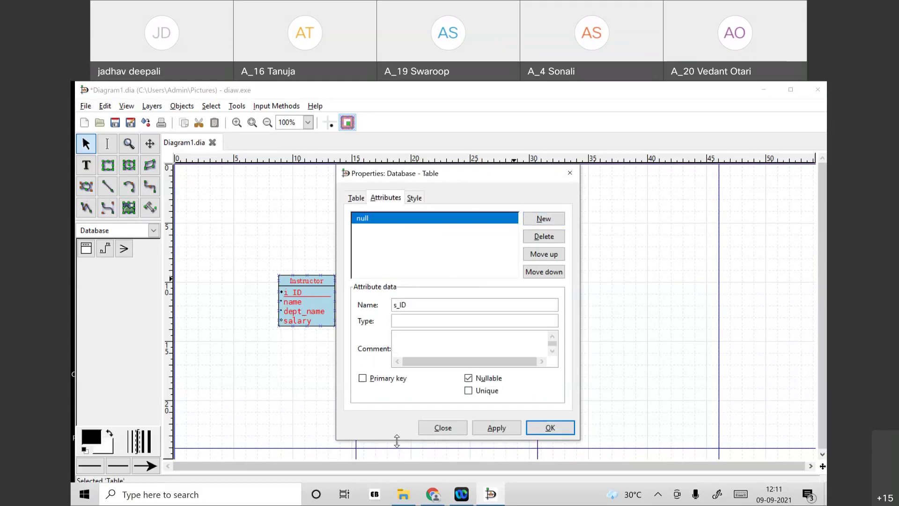
left_click(362, 378)
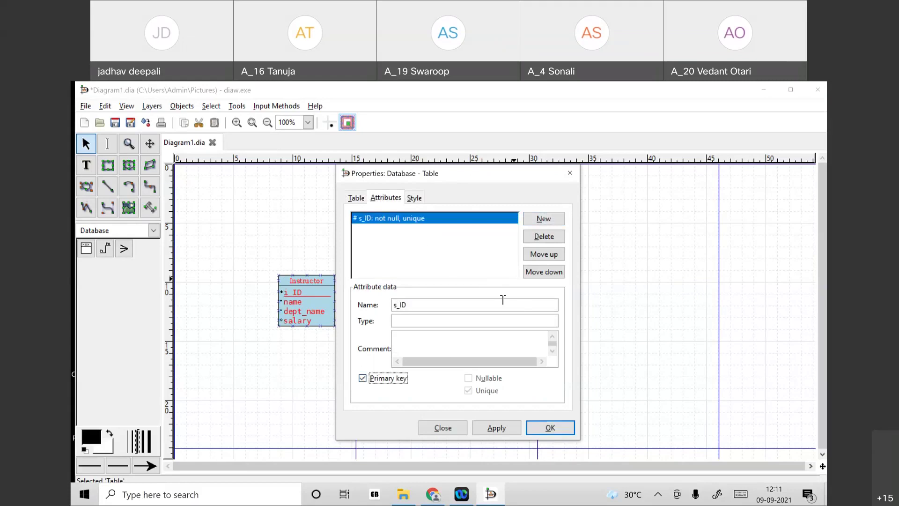
left_click(557, 221)
type("name")
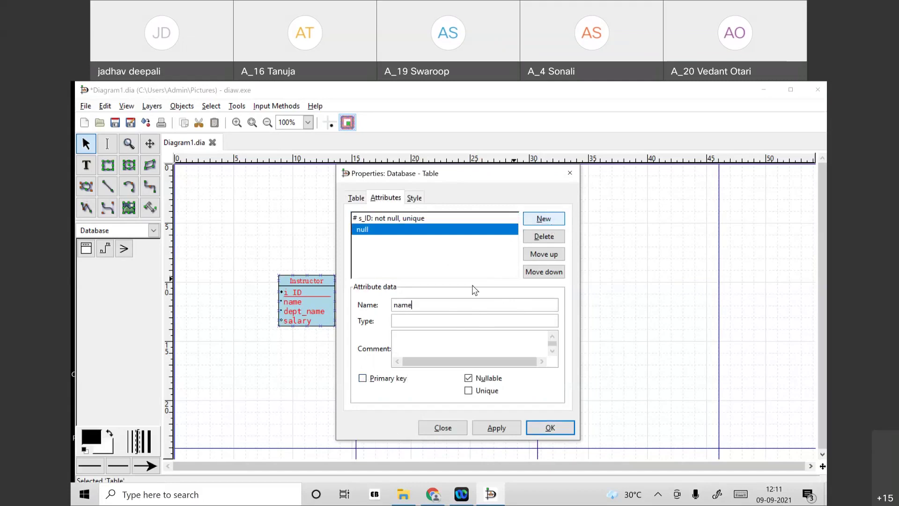
left_click(470, 379)
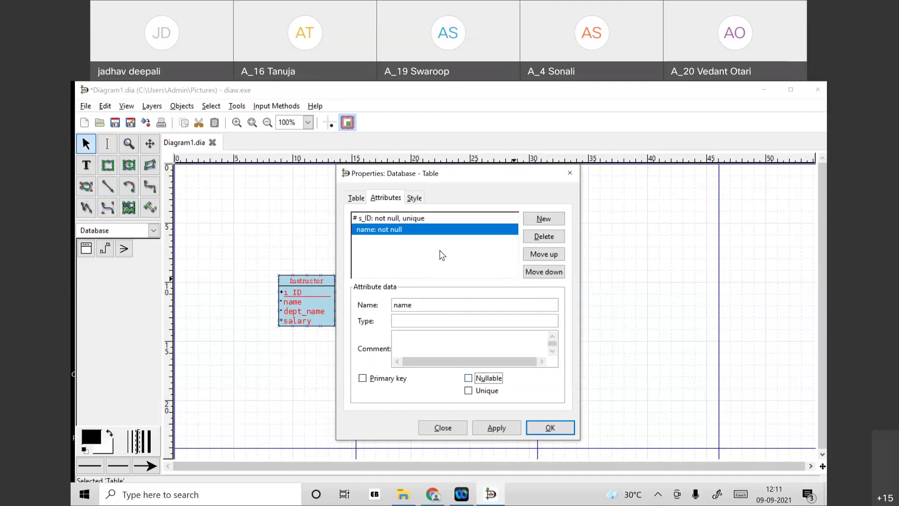
Step: Add a non-nullable attribute dep_name and a nullable attribute credits to the student table
left_click(545, 219)
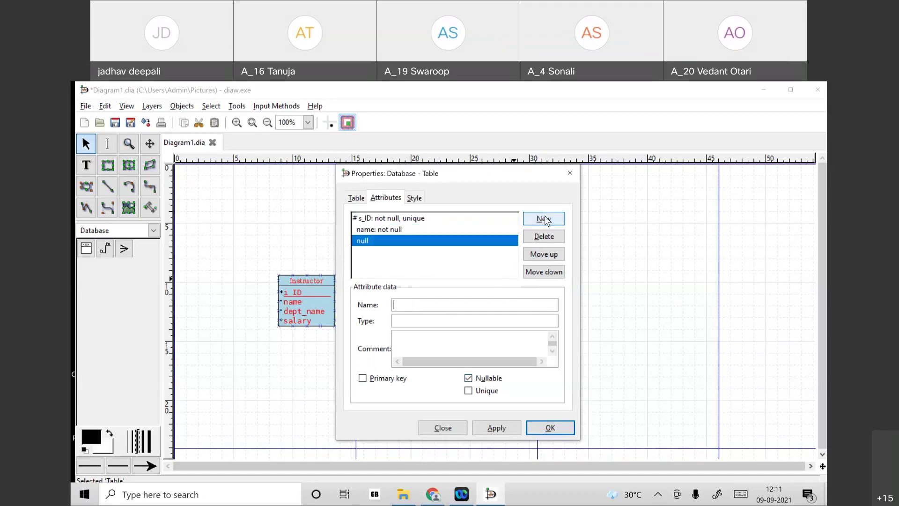
type("dep_name")
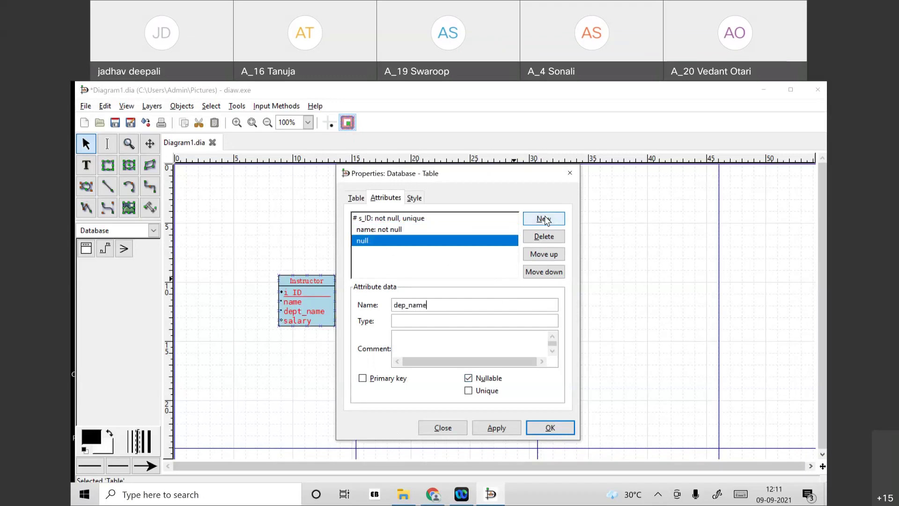
left_click(468, 378)
left_click(538, 220)
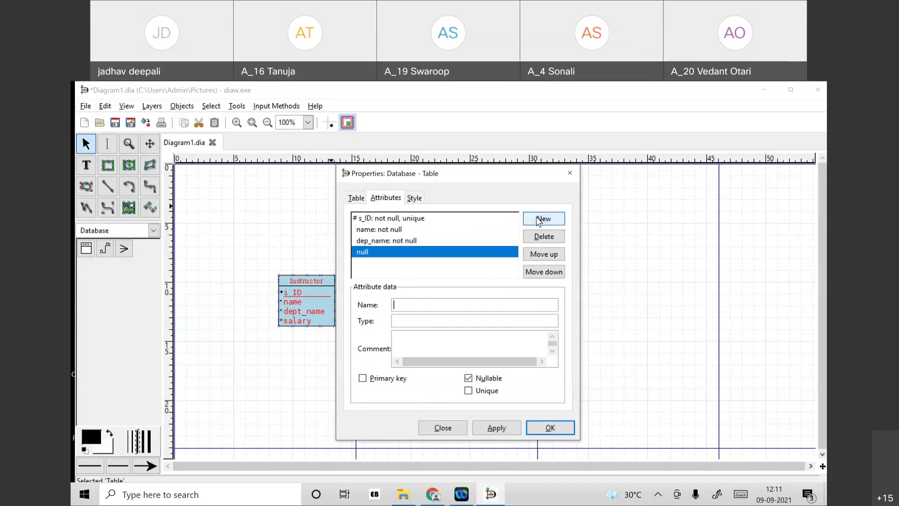
type("credits")
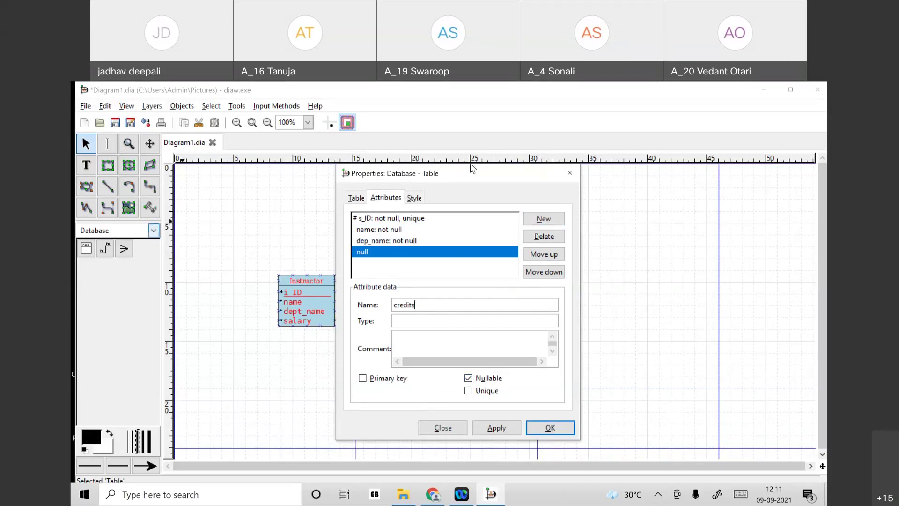
Step: Style the student table with Cambria as the normal font and a border width of 0.07
left_click(414, 198)
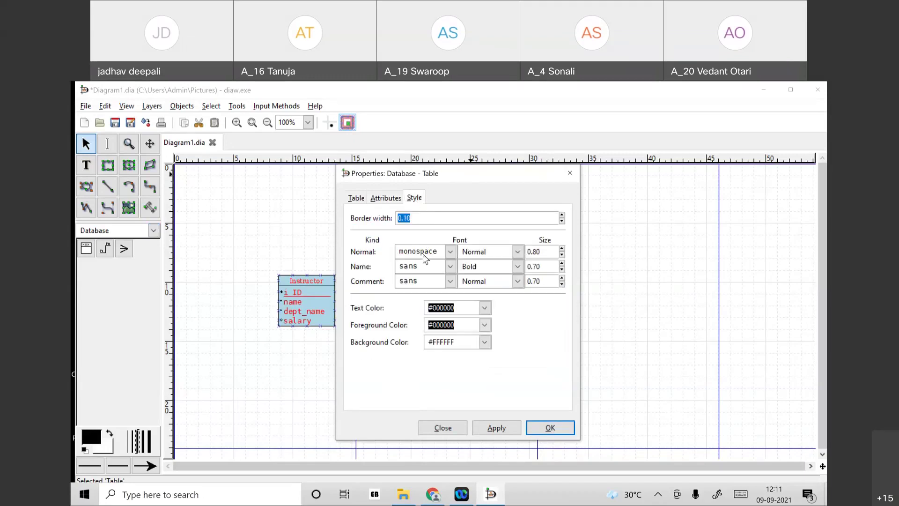
left_click(448, 252)
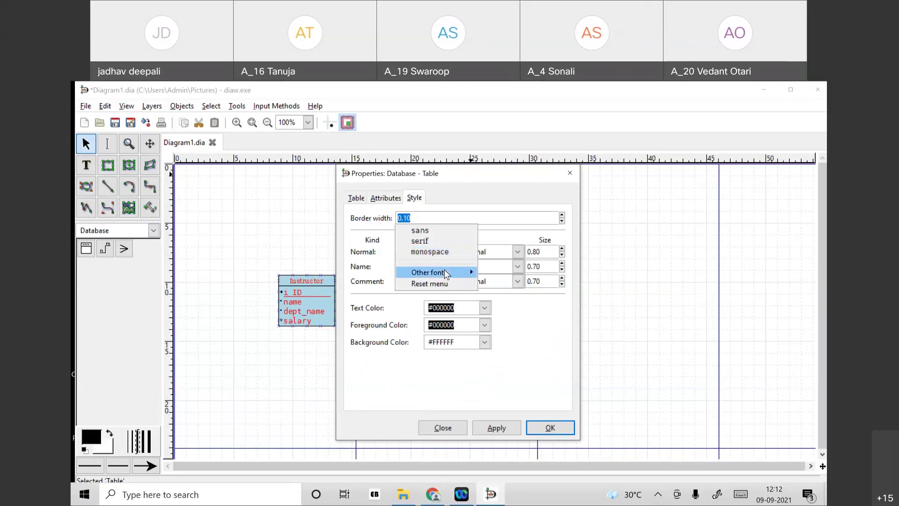
mouse_move(446, 274)
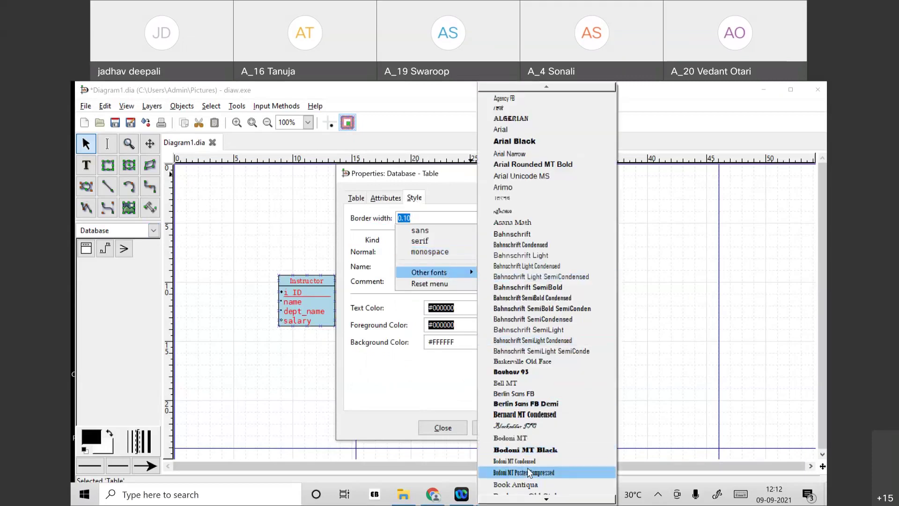
scroll(527, 468, "down", 5)
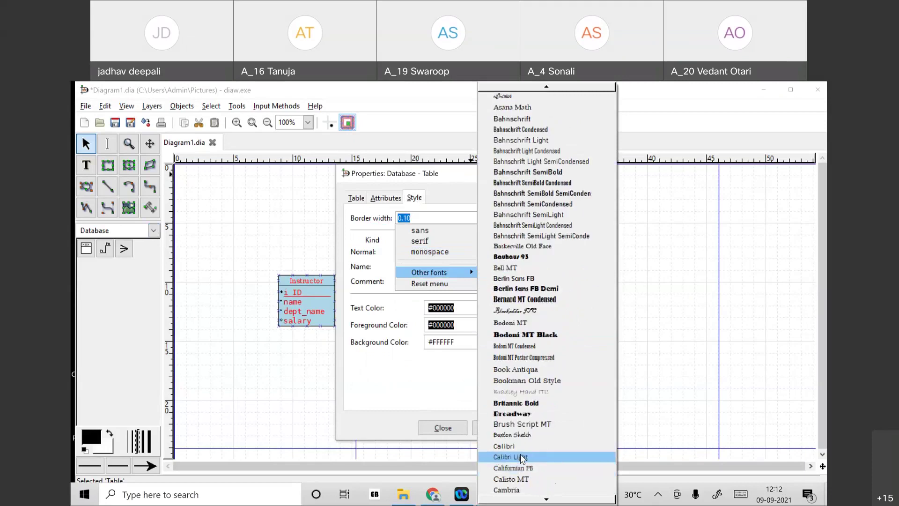
scroll(521, 454, "down", 1)
left_click(519, 470)
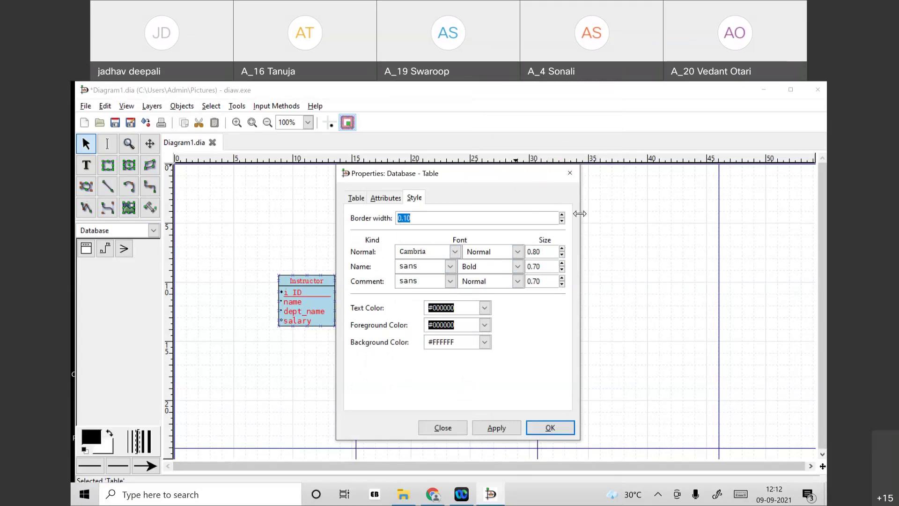
left_click(562, 224)
Step: Set the student table's text color to #0000FF and background color to pink #FFC0CB, and apply the changed properties
left_click(484, 309)
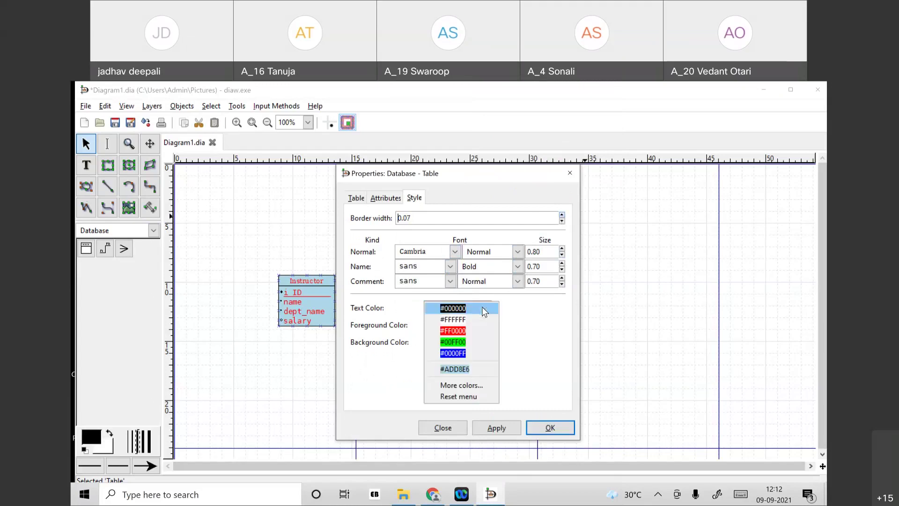
left_click(450, 353)
left_click(485, 344)
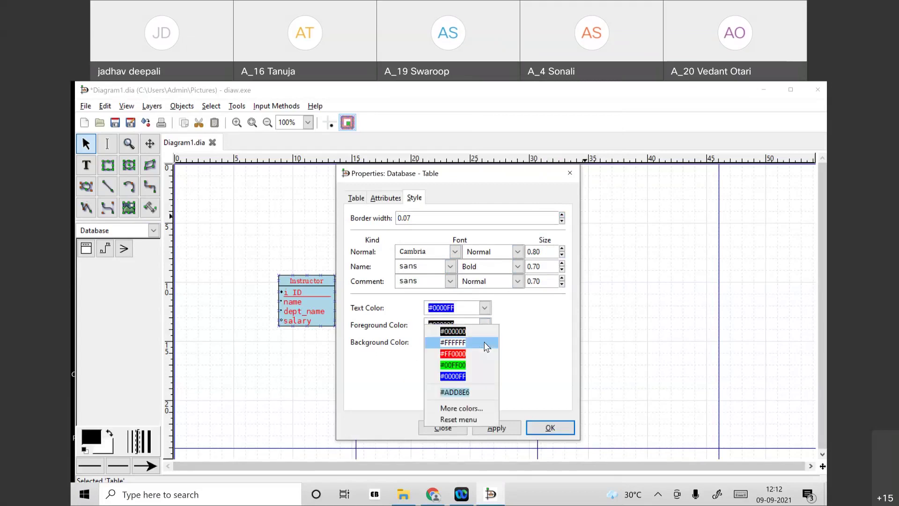
left_click(461, 409)
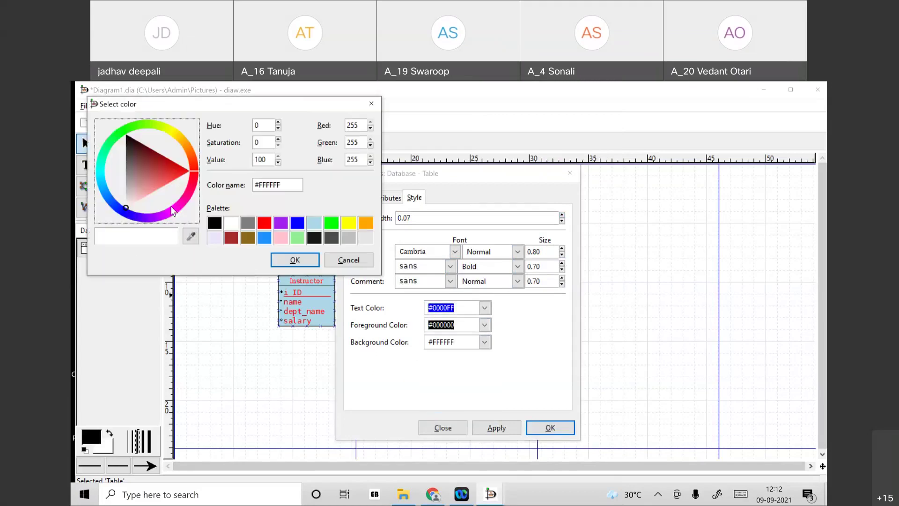
left_click(280, 238)
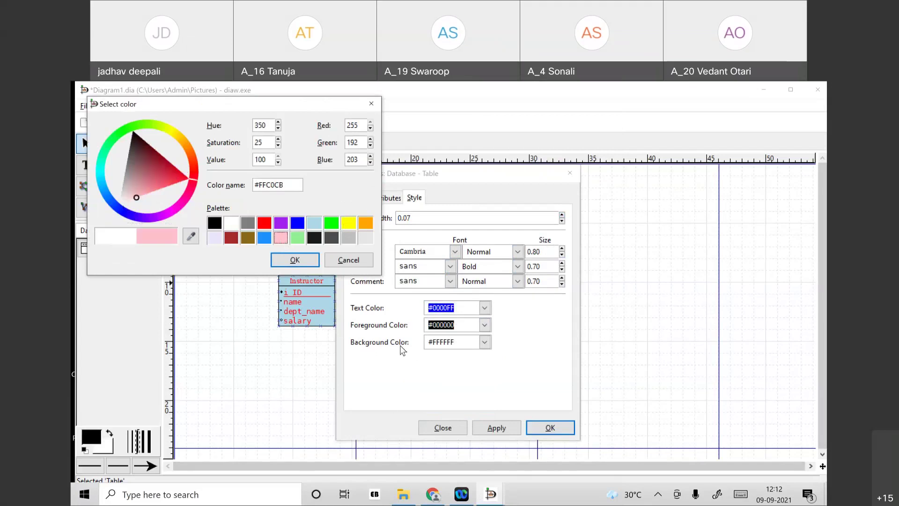
left_click(295, 259)
left_click(496, 427)
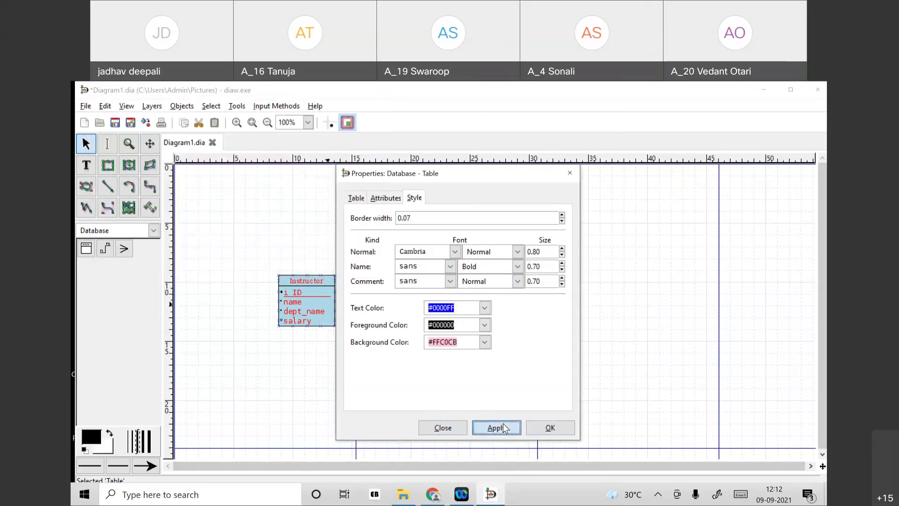
left_click(550, 427)
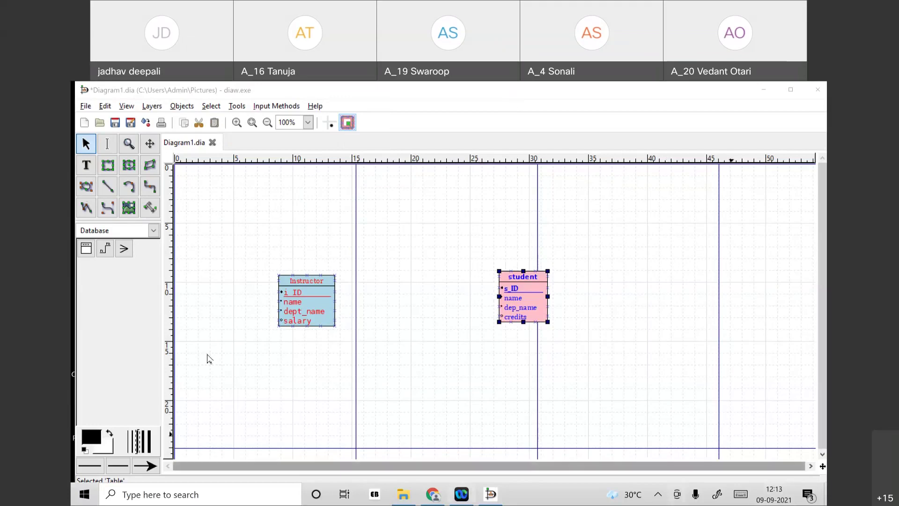
Step: Switch to the ER shapes and place a Relationship diamond midway between the Instructor and student tables
left_click(122, 227)
left_click(128, 240)
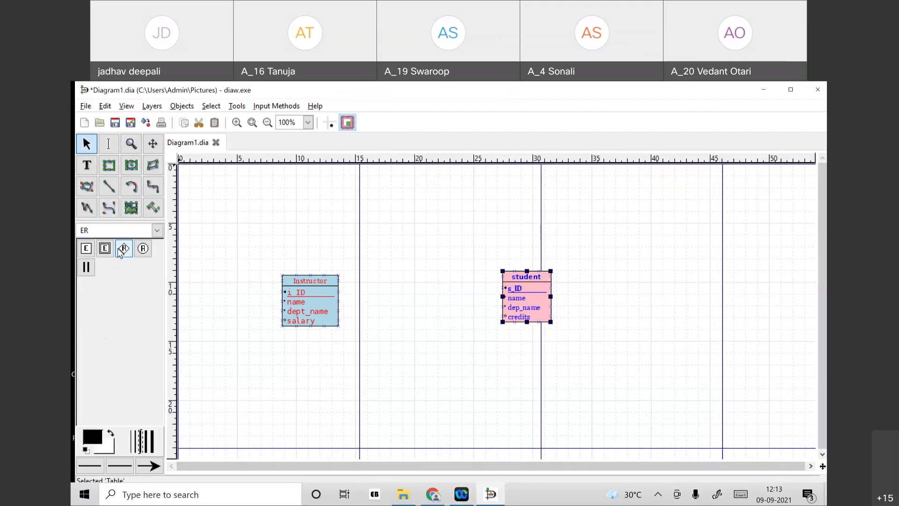
left_click(123, 251)
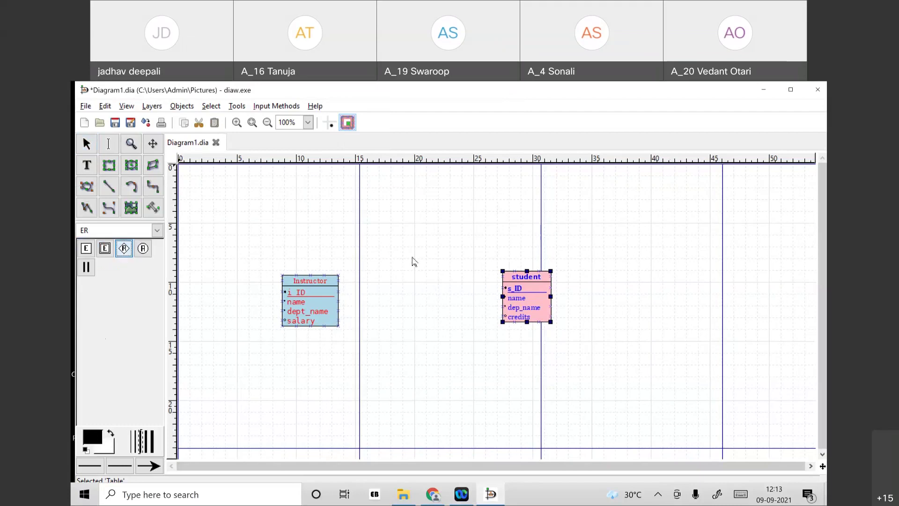
left_click(414, 300)
left_click_drag(438, 338, 406, 317)
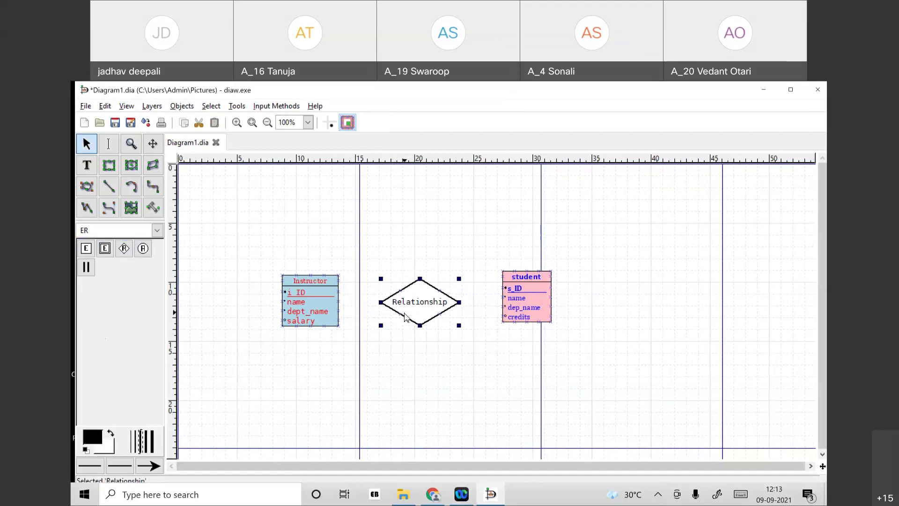
Step: Name the relationship advisor and set both its left and right cardinality to 1
double_click(404, 312)
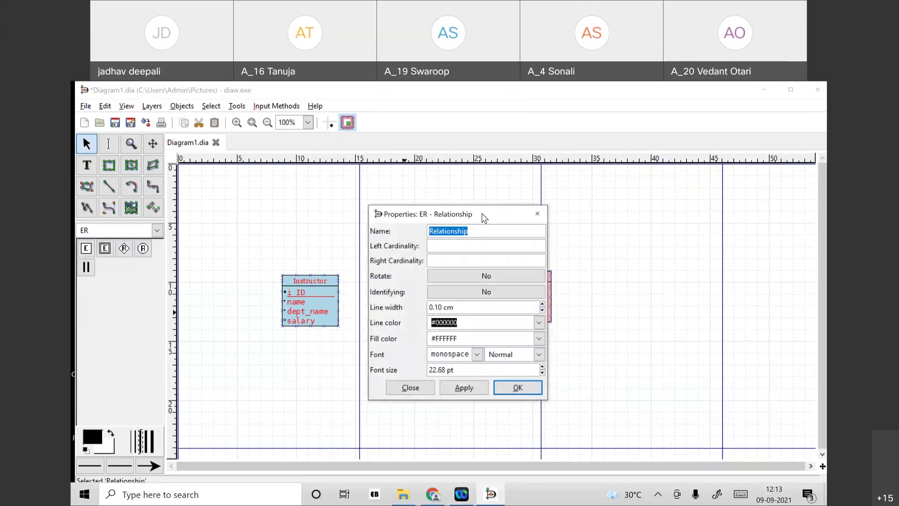
type("advisor")
left_click(443, 246)
type("1")
left_click(442, 260)
type("1")
Step: Set the advisor relationship's line width to 0.20 cm, line color to #0000FF and fill color to light blue #ADD8E6
left_click_drag(492, 219, 584, 224)
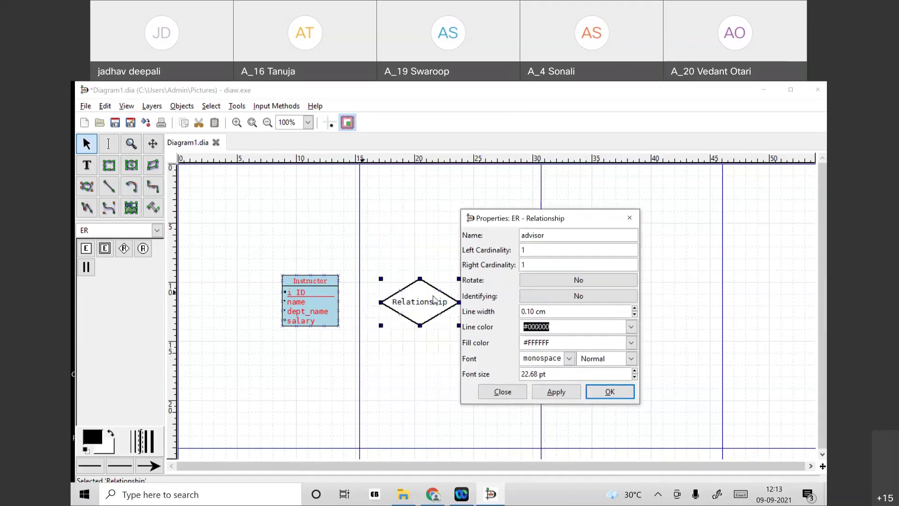
left_click(636, 314)
left_click(631, 326)
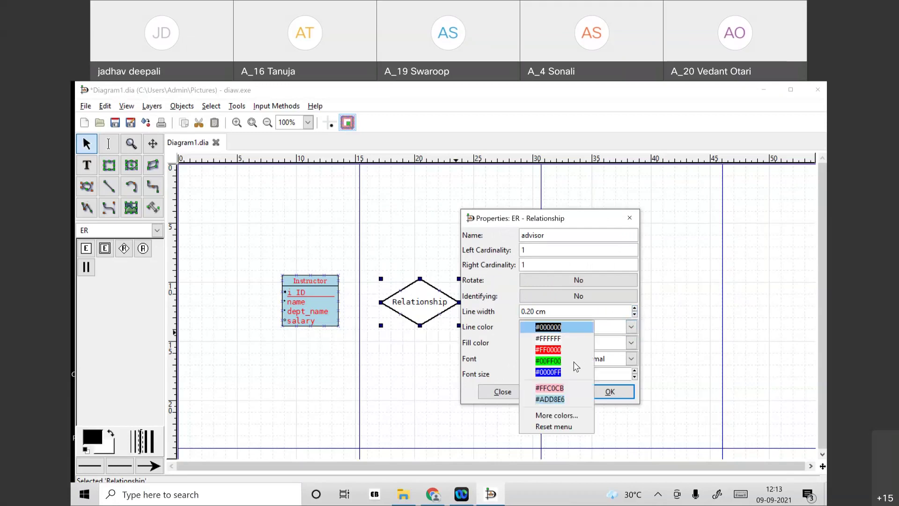
left_click(547, 372)
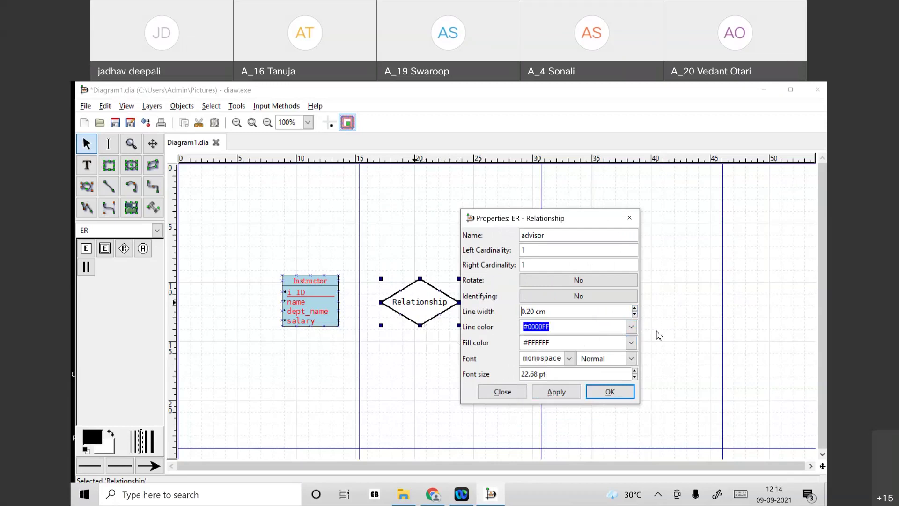
left_click(632, 342)
left_click(550, 403)
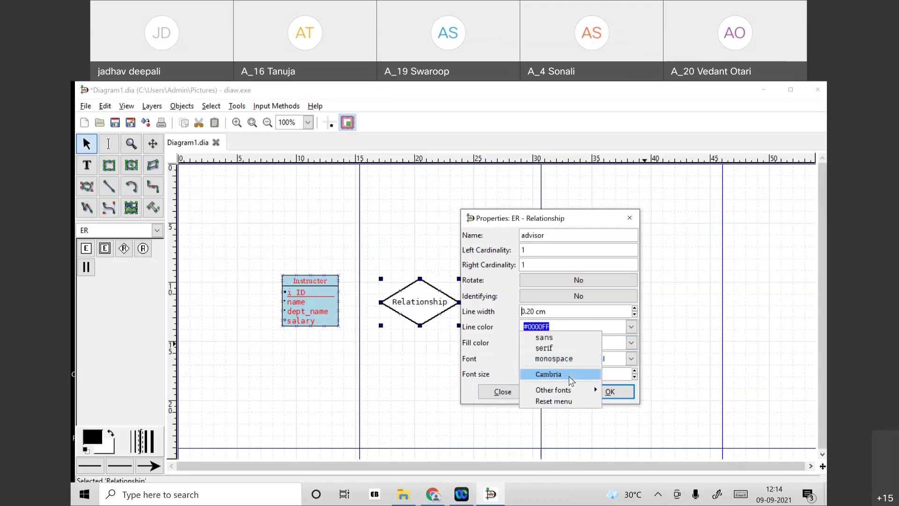
Step: Set the advisor relationship's font to Cambria Italic at 23.08 pt and apply the changed properties
left_click(568, 373)
left_click(631, 359)
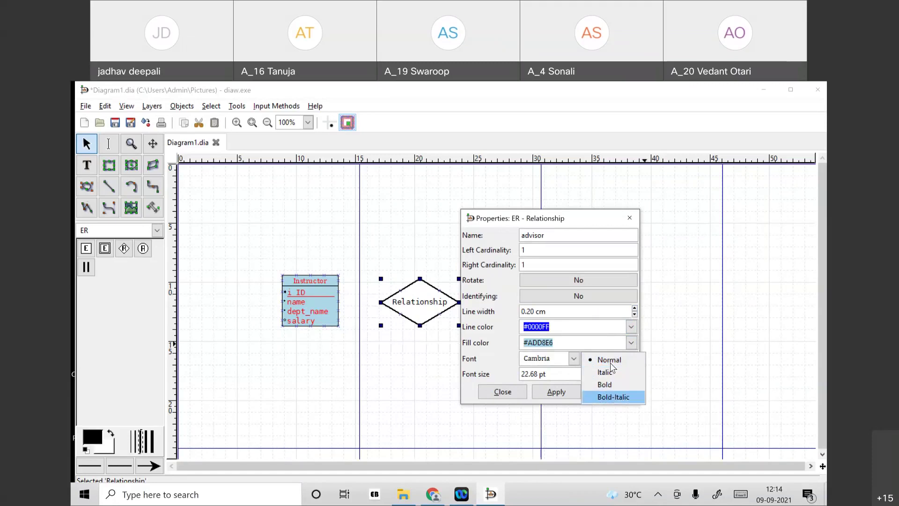
left_click(614, 371)
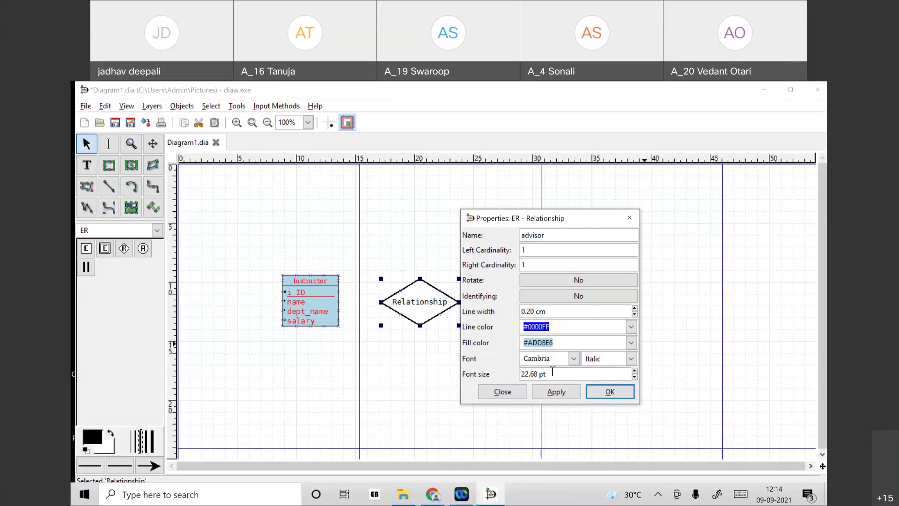
left_click(634, 370)
left_click(560, 392)
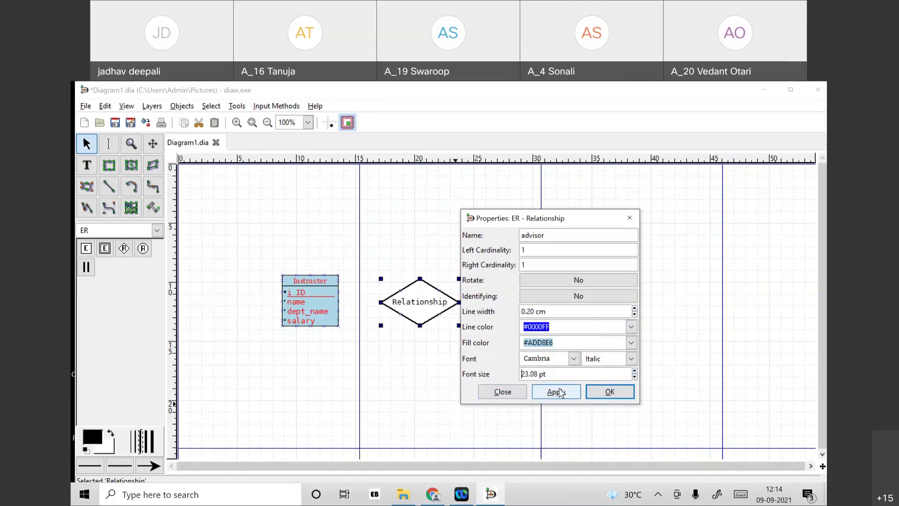
left_click(597, 391)
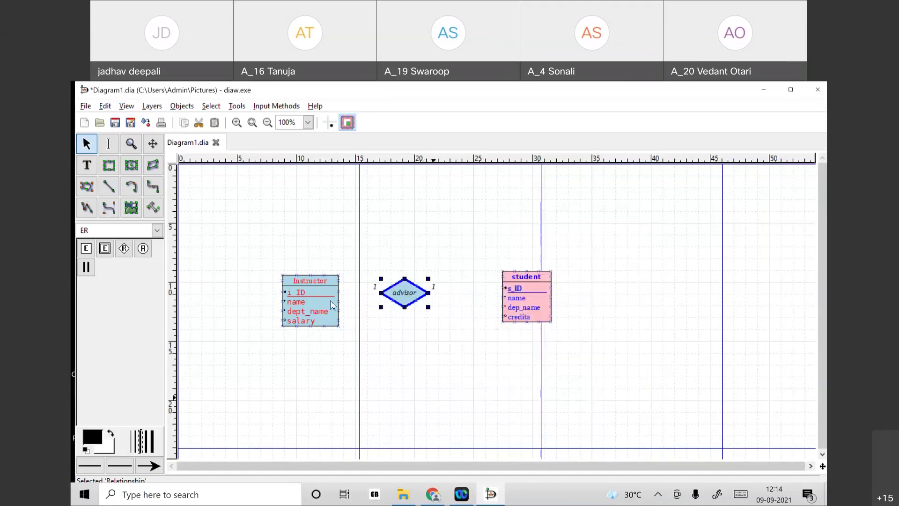
Step: Clear the left and right cardinality of the advisor relationship and move the diamond slightly toward the student table
double_click(399, 294)
left_click(422, 248)
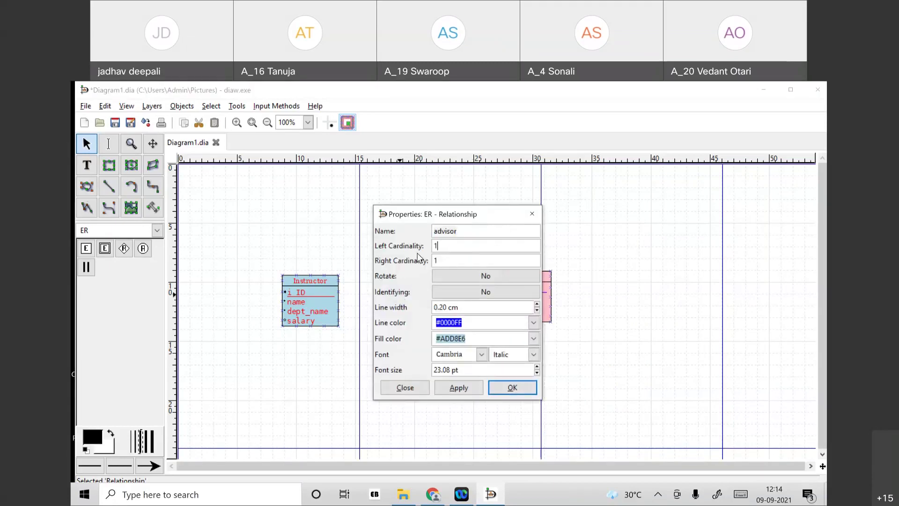
key("BackSpace")
left_click(503, 387)
left_click_drag(412, 293, 421, 298)
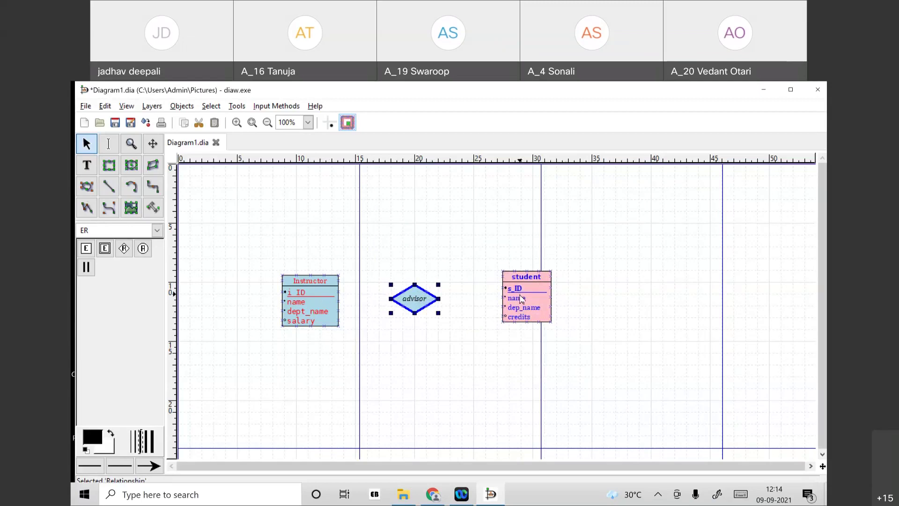
Step: Try connecting the Instructor table to the advisor diamond with an ER Participation link, check its properties, and delete it
left_click(87, 268)
left_click_drag(339, 302, 391, 300)
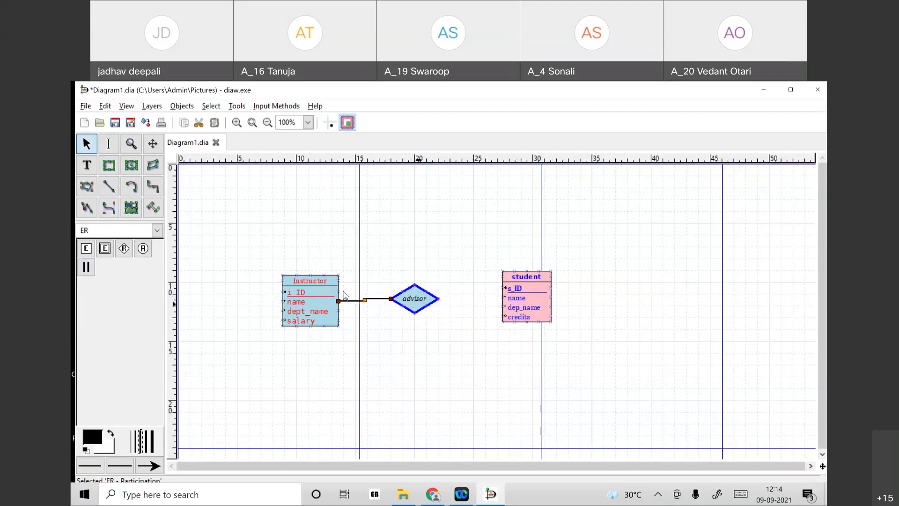
double_click(369, 300)
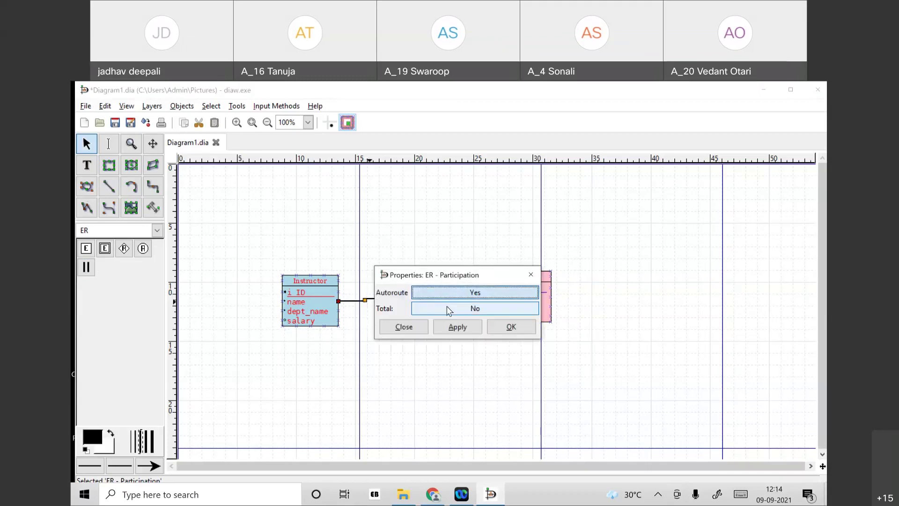
left_click(529, 274)
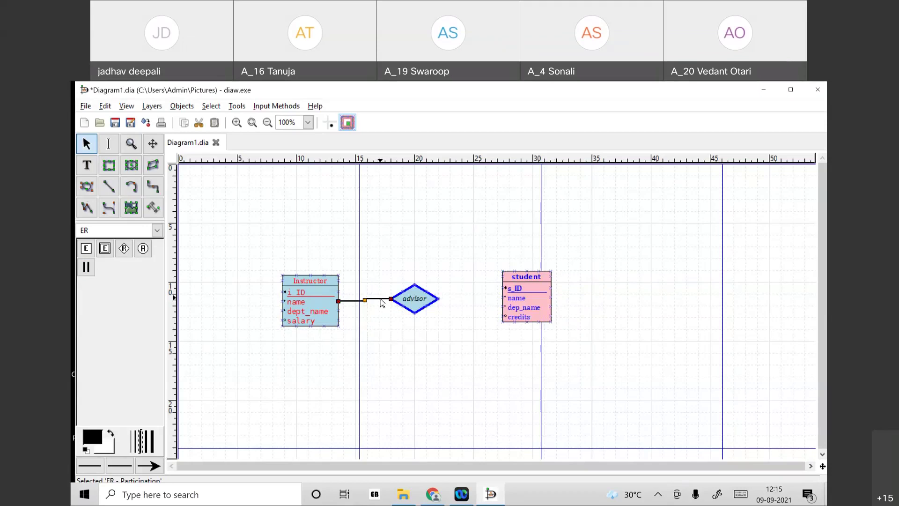
key("Delete")
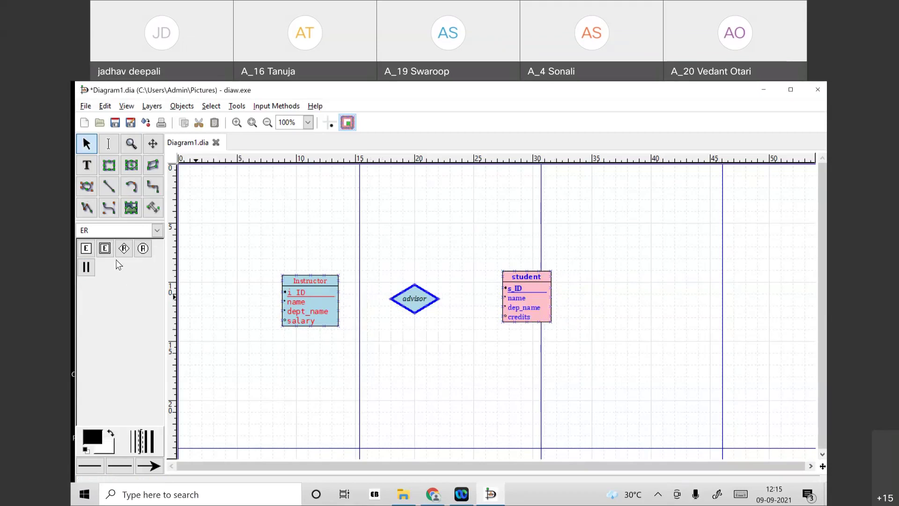
Step: Draw a standard line from the Instructor table to the advisor diamond with an open start arrow and no end arrow
left_click(108, 186)
left_click_drag(338, 301, 390, 299)
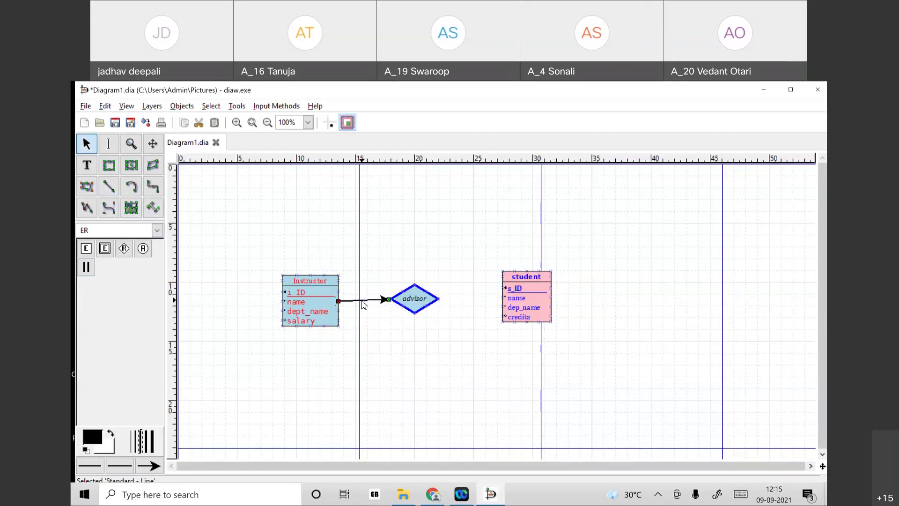
double_click(364, 302)
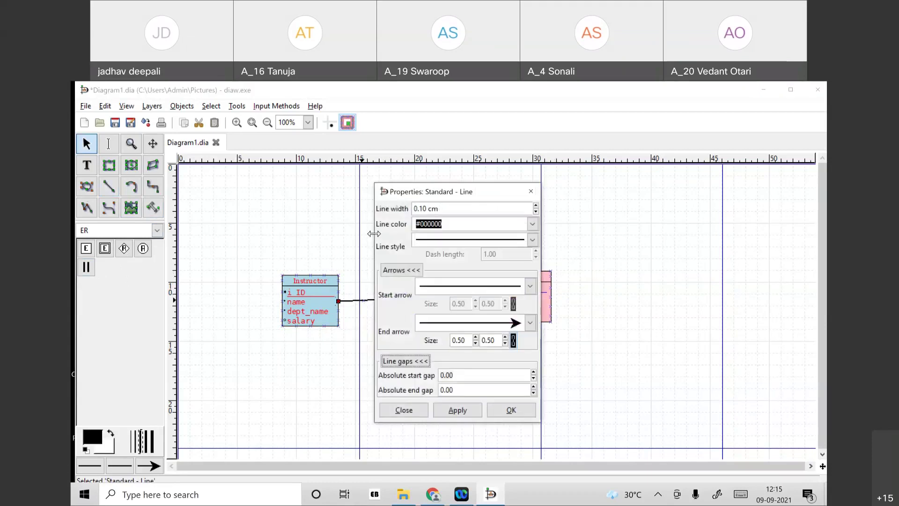
left_click_drag(464, 196, 575, 215)
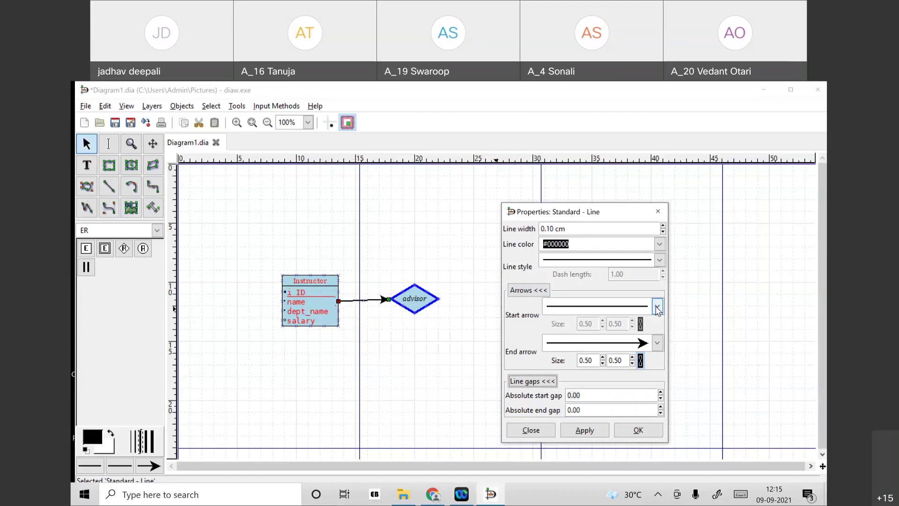
left_click(657, 342)
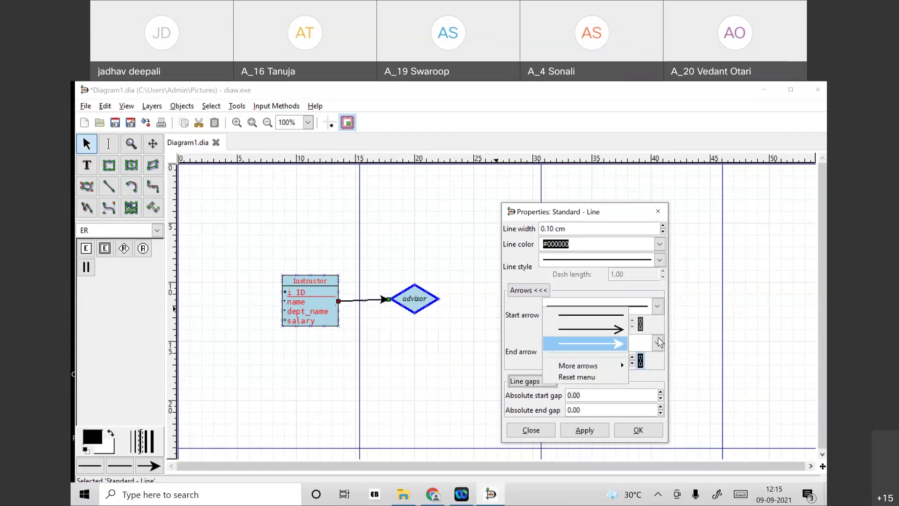
left_click(598, 312)
left_click(658, 305)
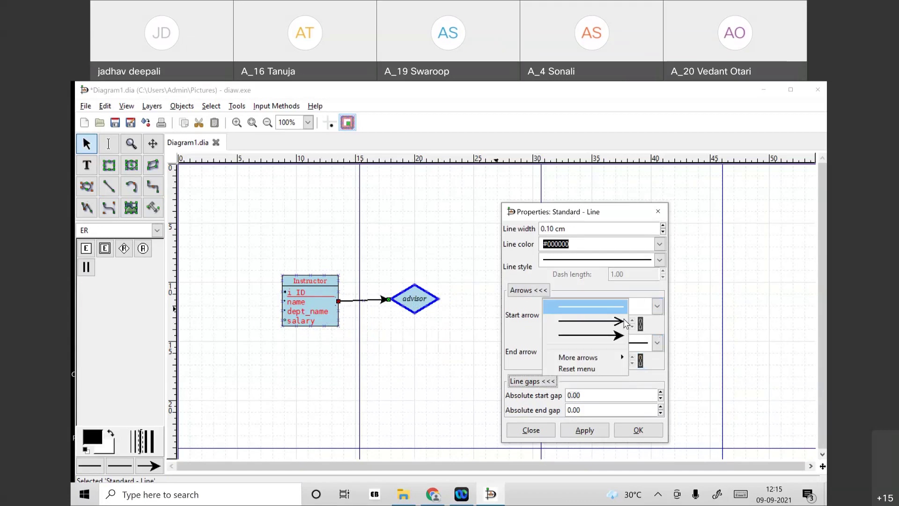
left_click(625, 322)
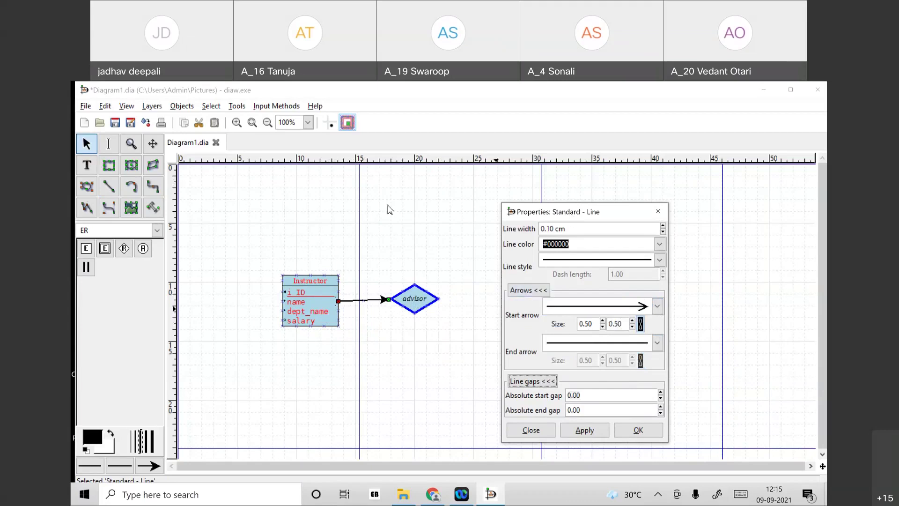
Step: Set the Instructor–advisor line's width to 0.20 cm and its color to brown #A52A2A, and apply the properties
left_click(663, 226)
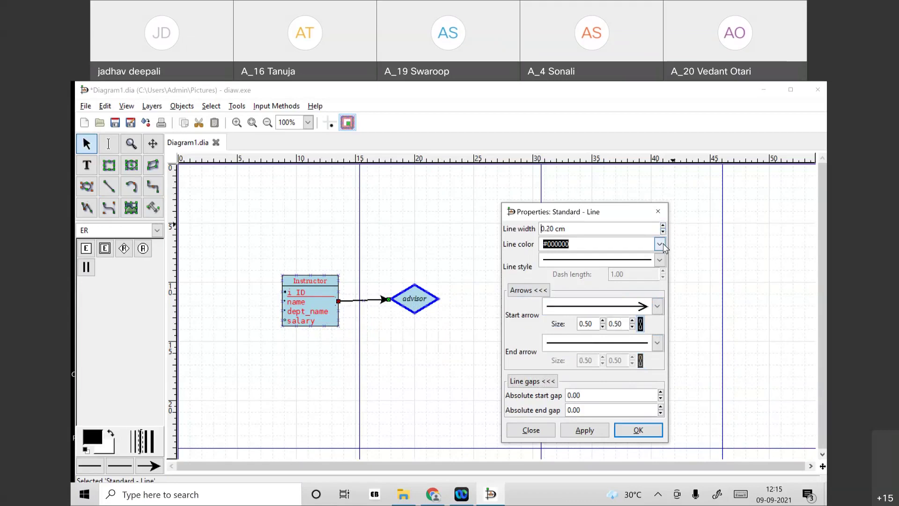
left_click(662, 243)
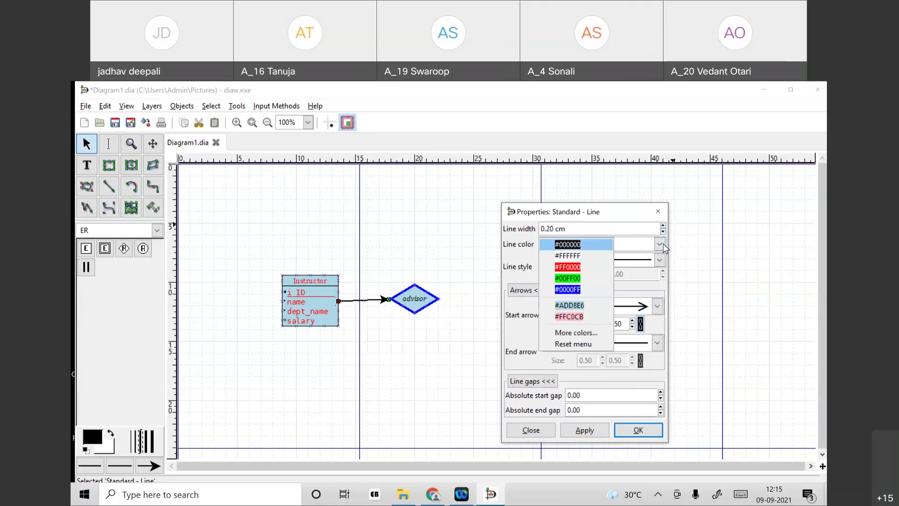
left_click(557, 333)
left_click(292, 299)
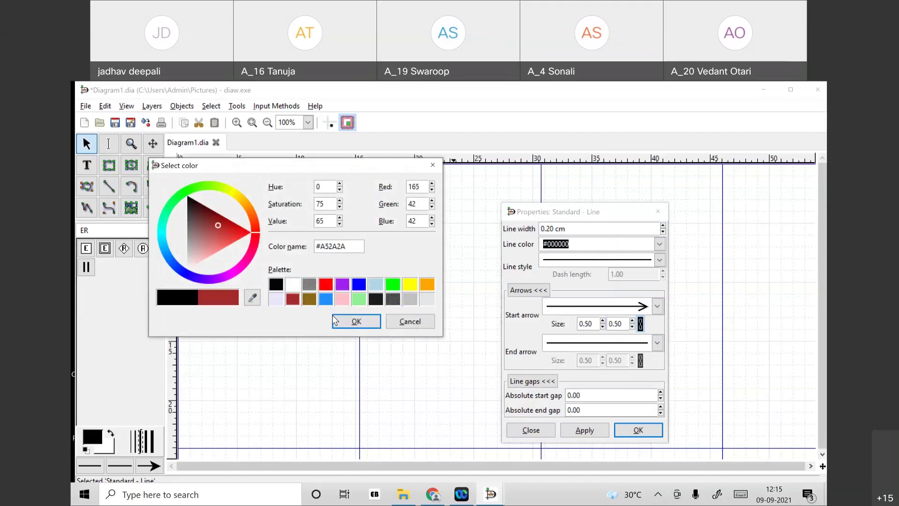
left_click(349, 321)
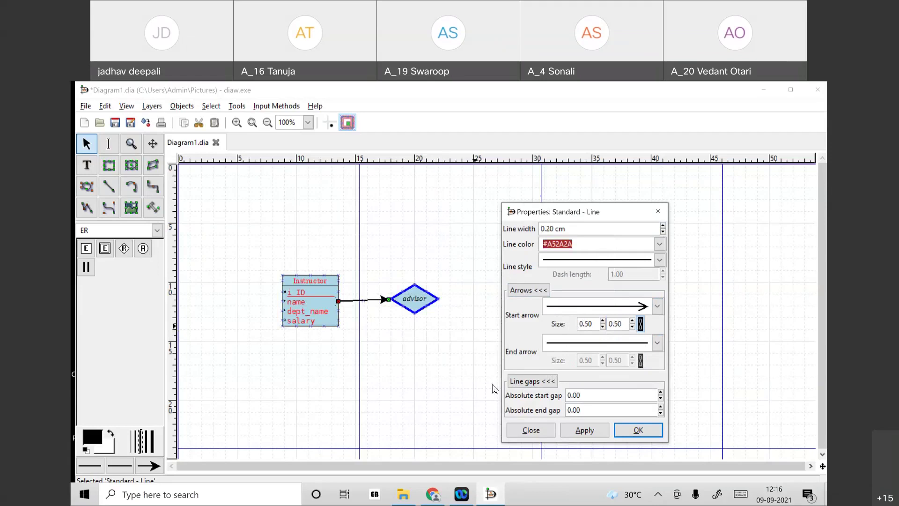
left_click(585, 430)
left_click(638, 430)
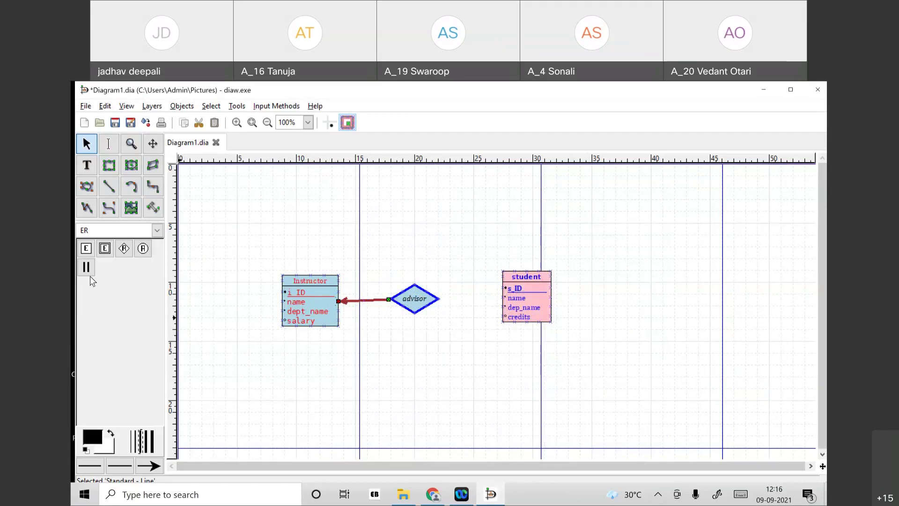
Step: Try connecting the advisor diamond to the student table with a standard line without an end arrow, and delete it
left_click(109, 187)
left_click_drag(442, 299, 503, 299)
double_click(480, 298)
left_click(529, 323)
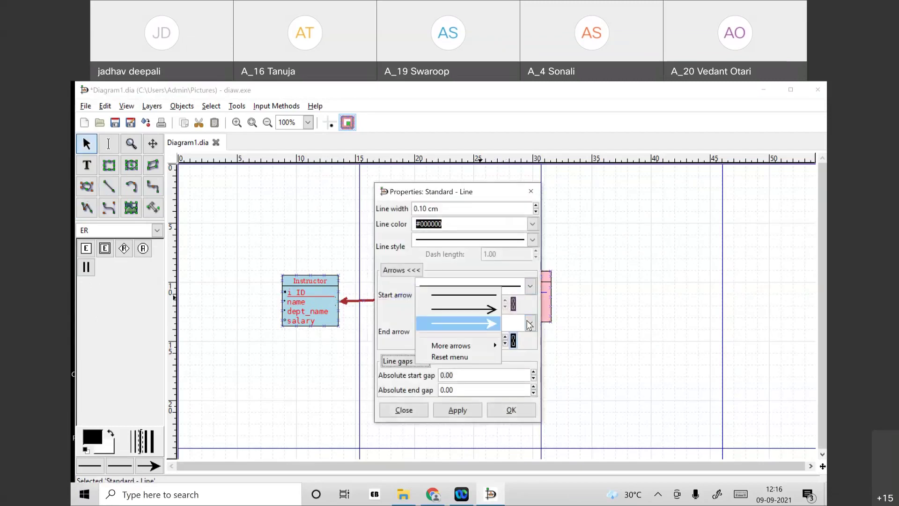
left_click(473, 294)
left_click(470, 409)
left_click(510, 410)
left_click(600, 395)
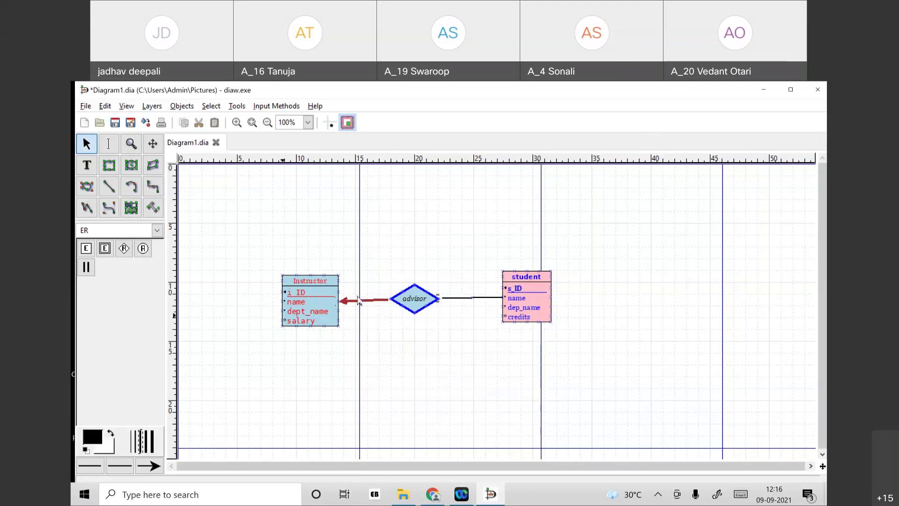
left_click(462, 298)
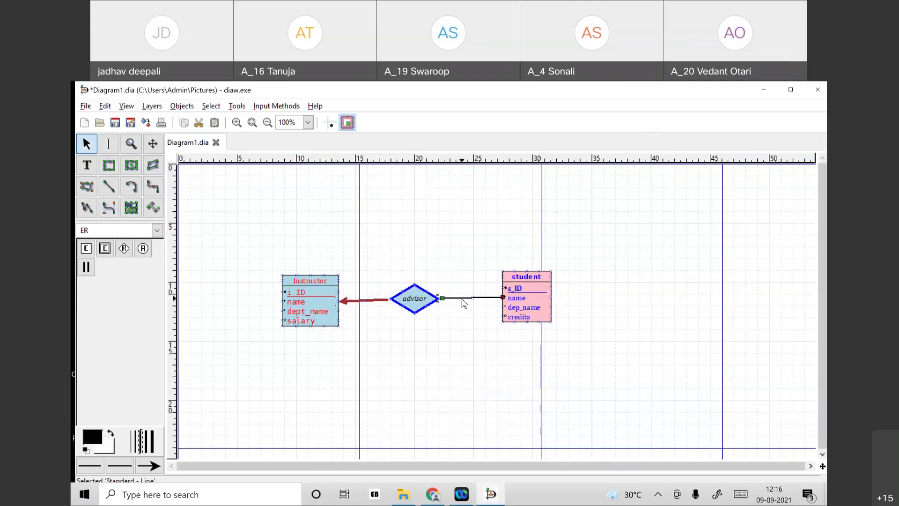
key("Delete")
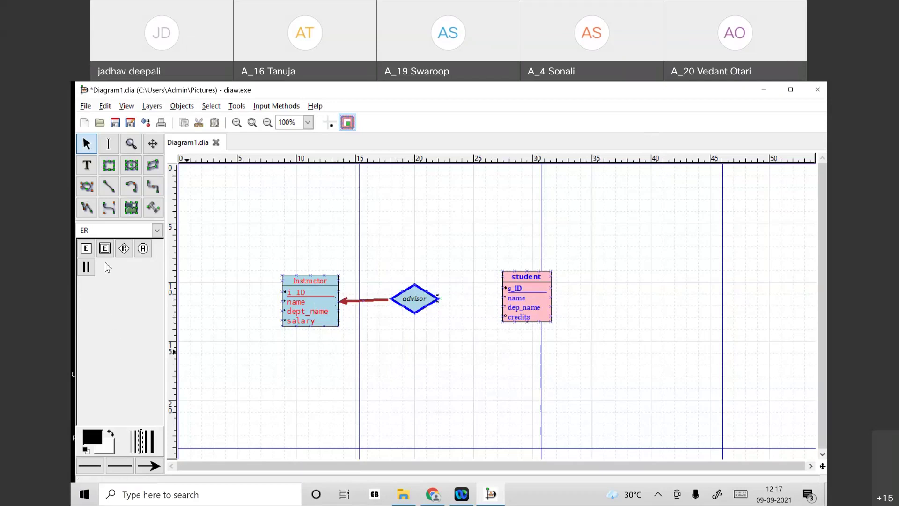
Step: Connect the advisor diamond to the student table with an ER Participation link and set its Total option to Yes
left_click(88, 268)
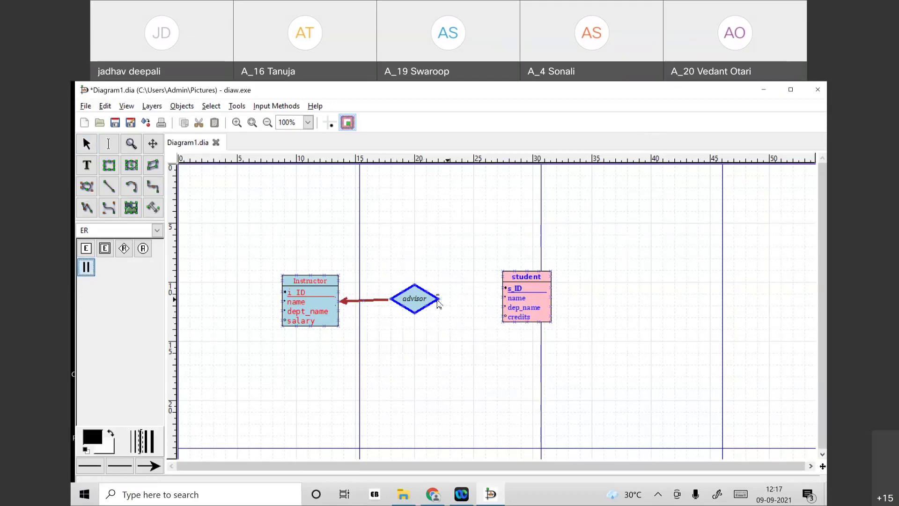
left_click_drag(440, 300, 504, 299)
double_click(479, 300)
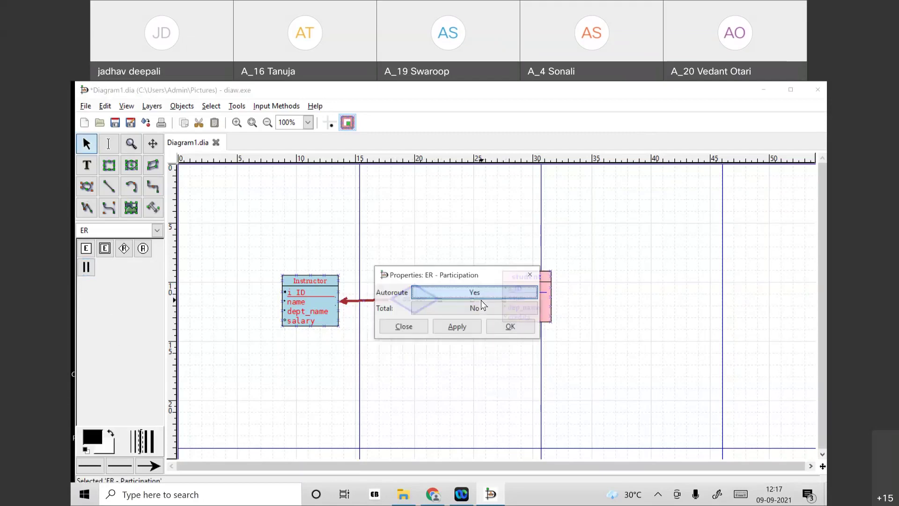
left_click(449, 310)
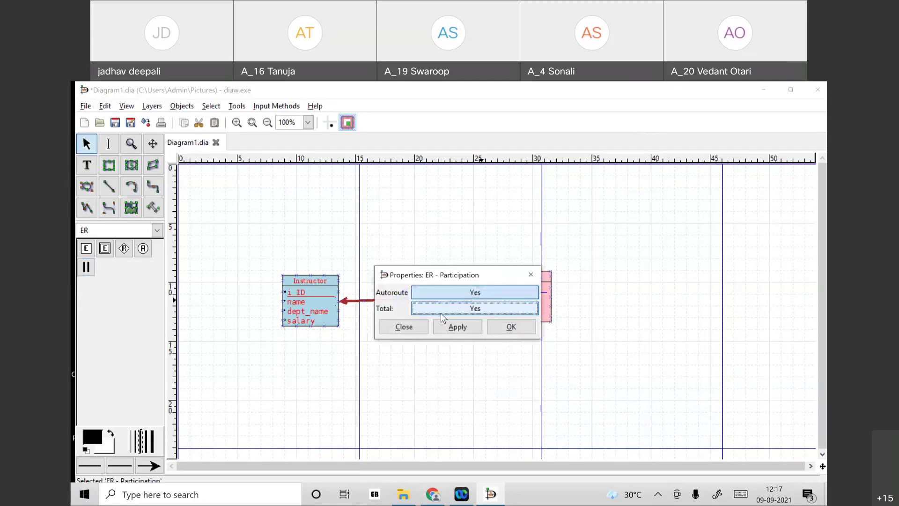
left_click(463, 328)
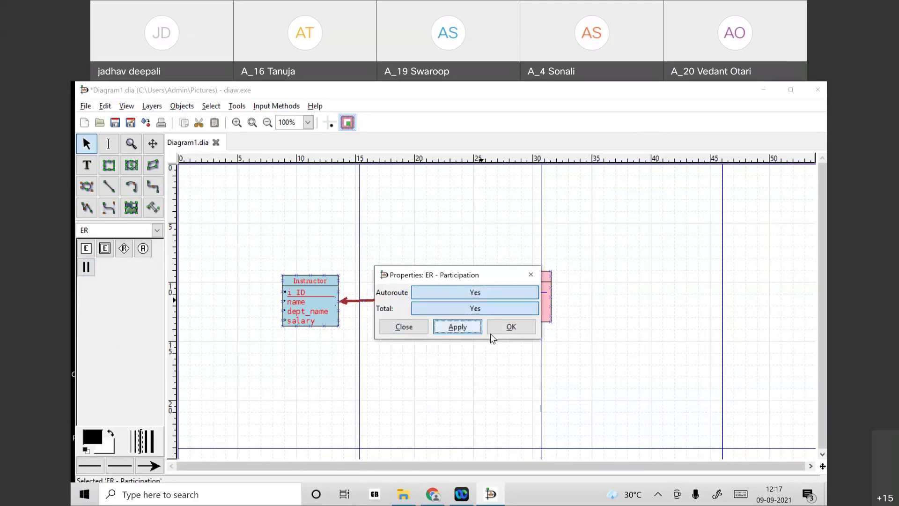
left_click(510, 330)
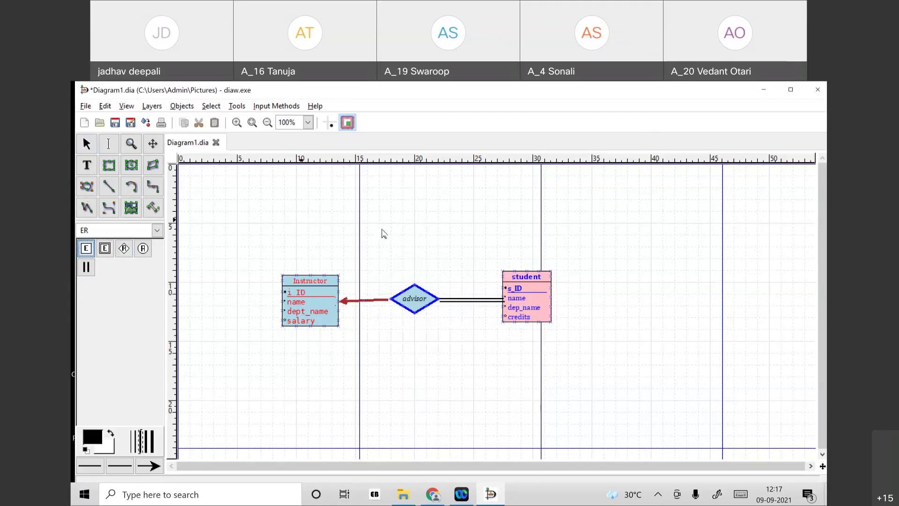
Step: Place an ER entity above the advisor diamond, name it date, and move it higher to leave space between them
left_click(396, 239)
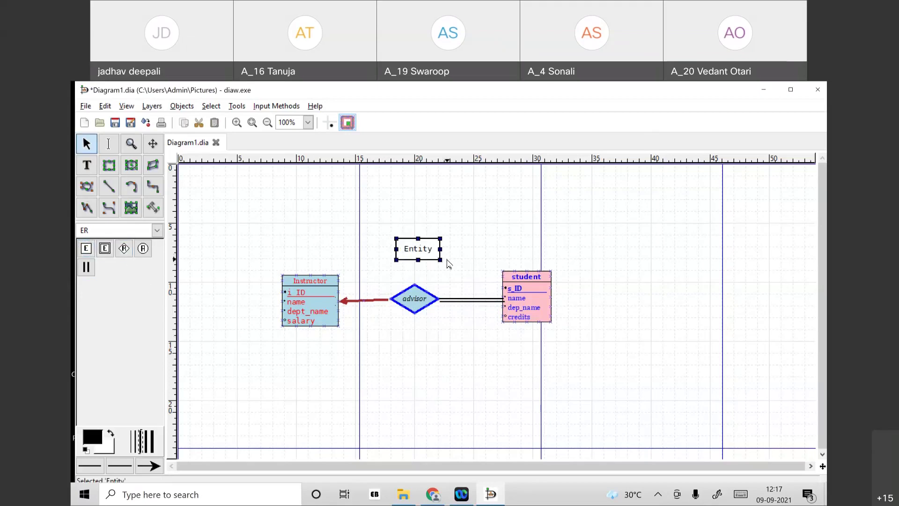
double_click(422, 248)
type("date")
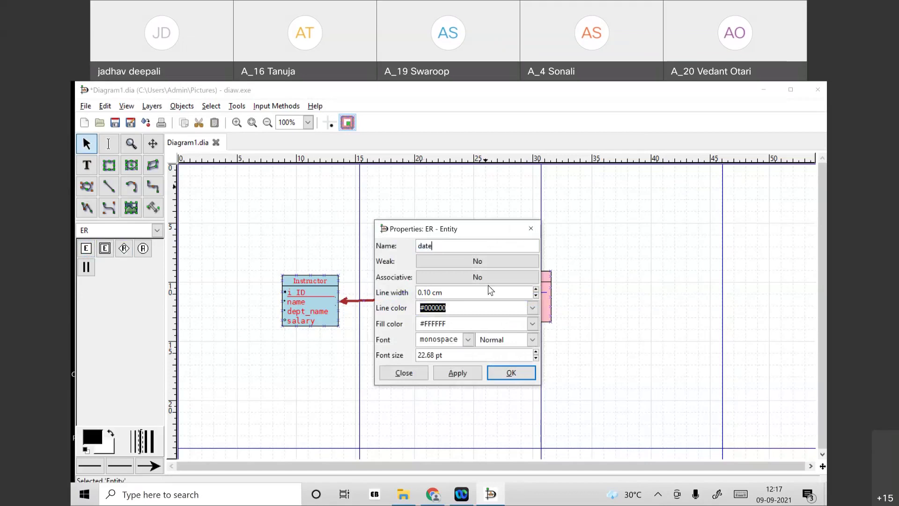
left_click(469, 371)
left_click(511, 373)
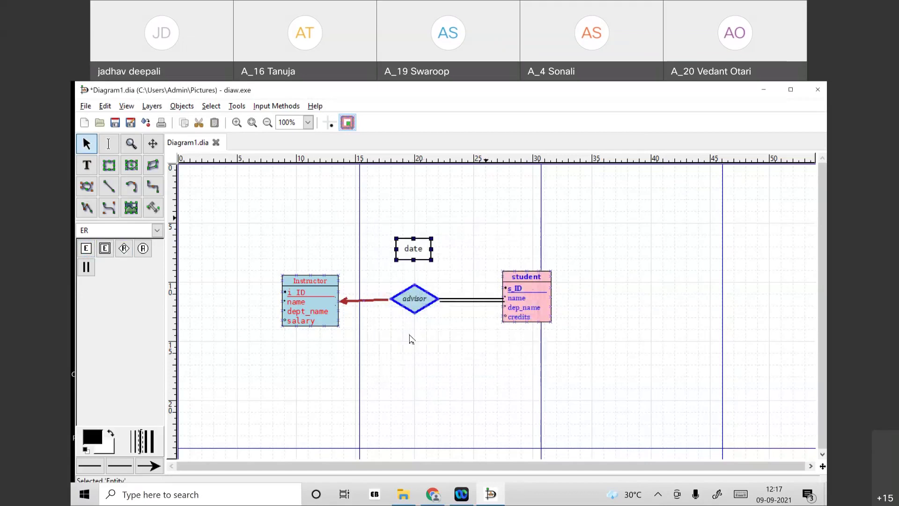
left_click_drag(410, 244, 410, 213)
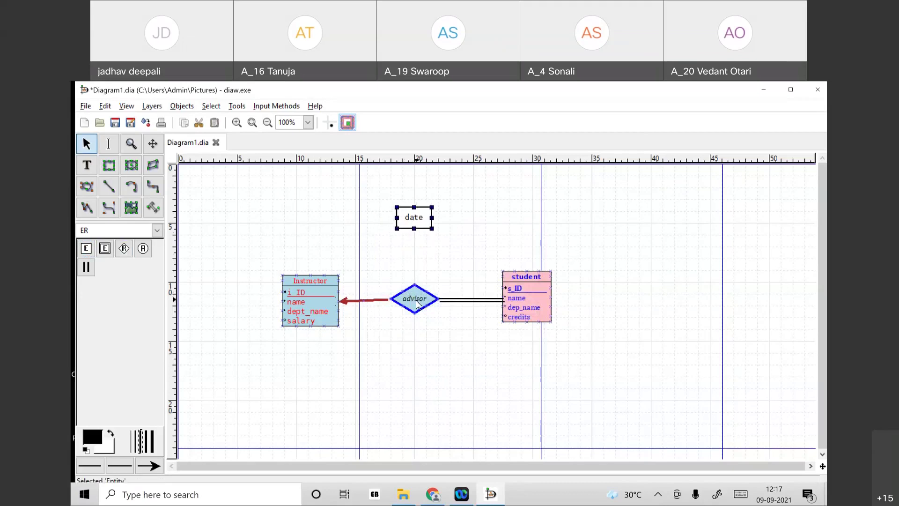
Step: Draw a standard line from the date entity to the advisor diamond and remove its end arrow
left_click(109, 187)
left_click_drag(415, 232, 415, 282)
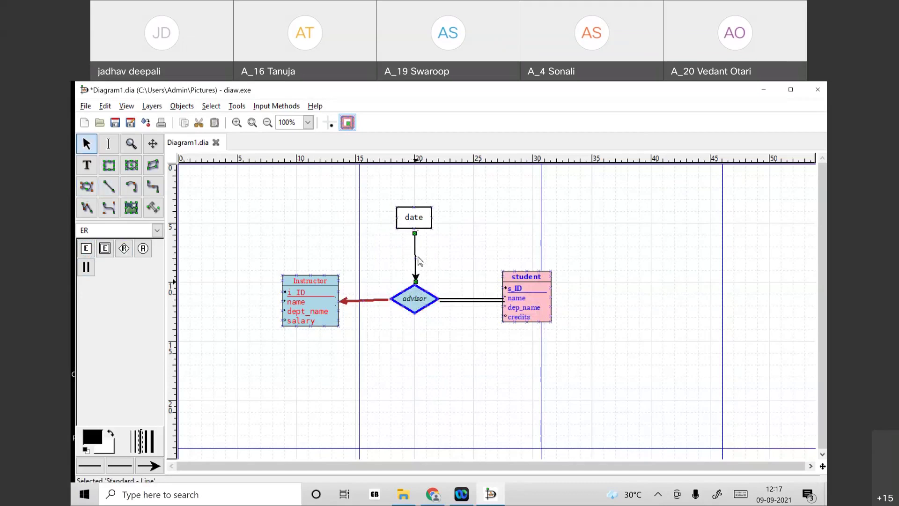
double_click(416, 260)
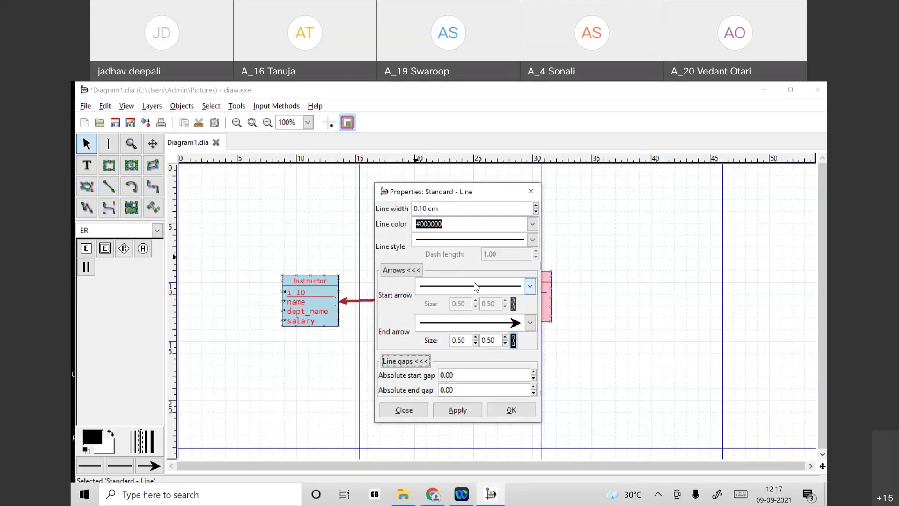
left_click(530, 322)
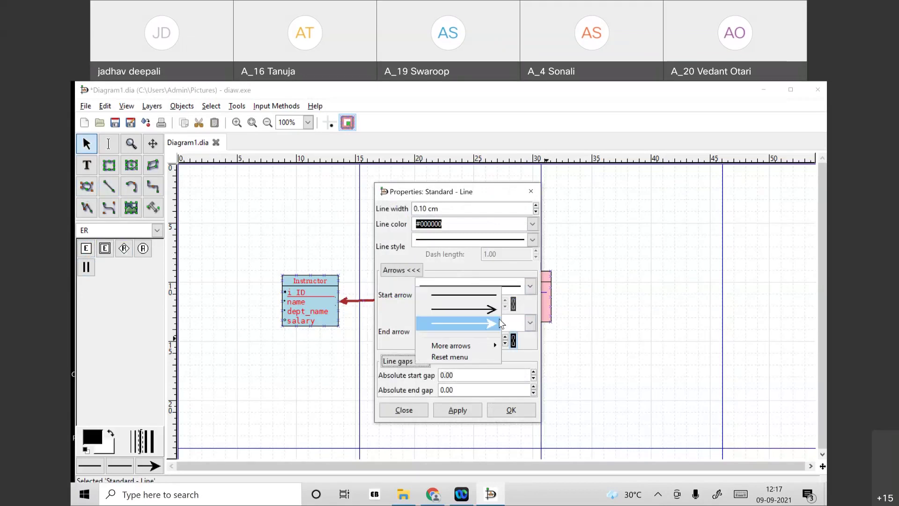
left_click(522, 295)
left_click(528, 286)
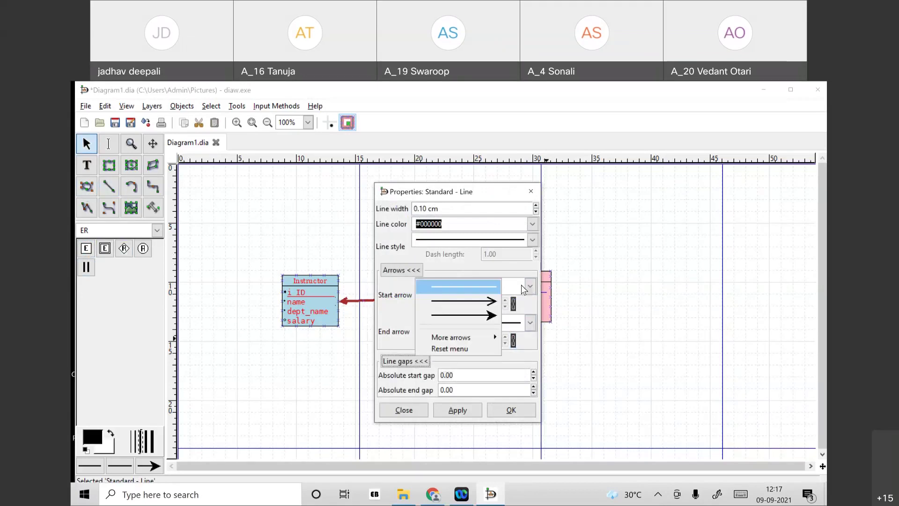
Step: Set the line style of the date–advisor line to dashed and apply the properties
left_click(531, 242)
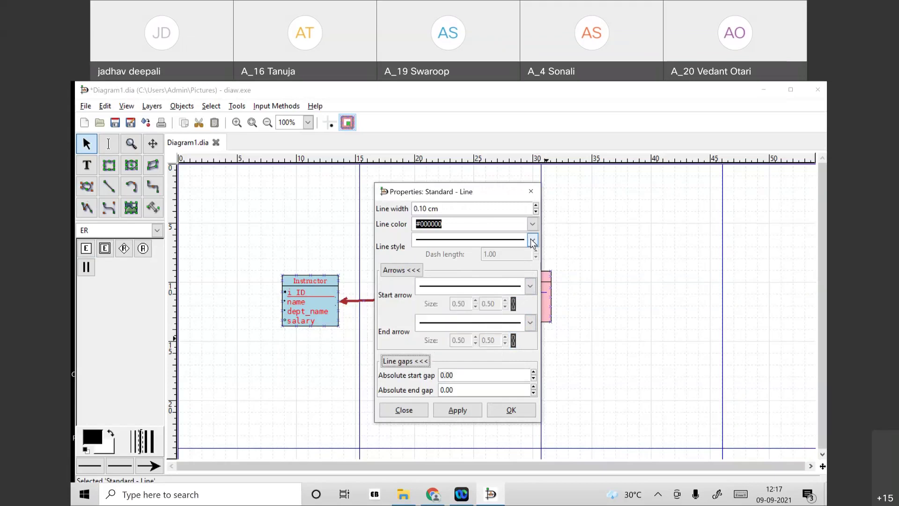
left_click(532, 240)
left_click(454, 253)
left_click(463, 409)
left_click(510, 412)
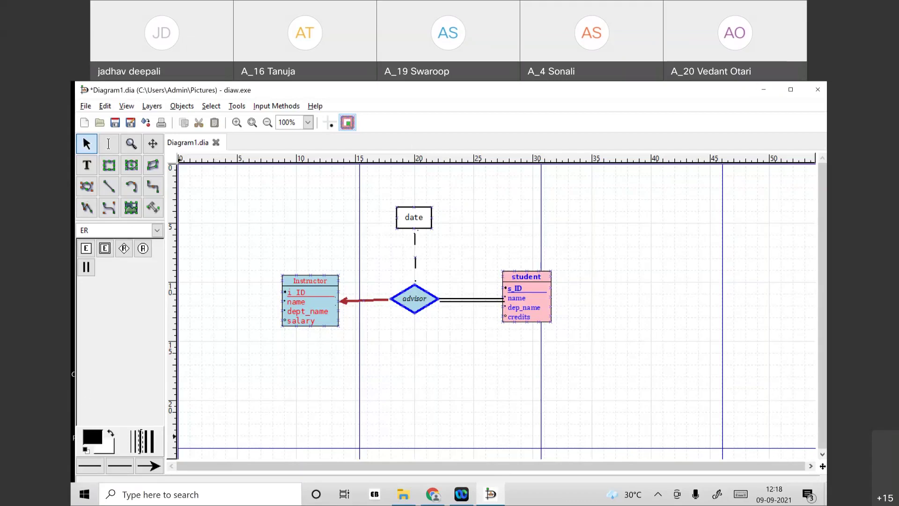
Step: Place an ER entity below the Instructor table and an ER attribute between the two
left_click(86, 248)
left_click(285, 399)
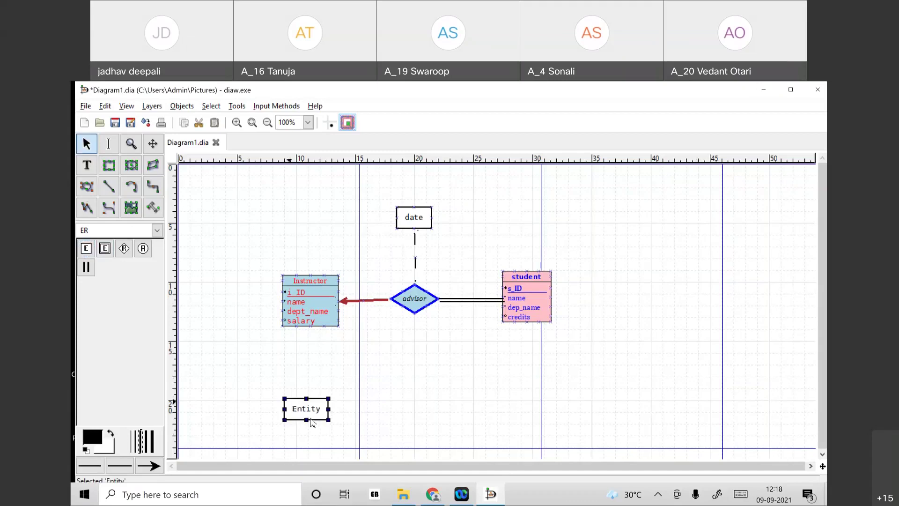
left_click_drag(309, 414, 317, 418)
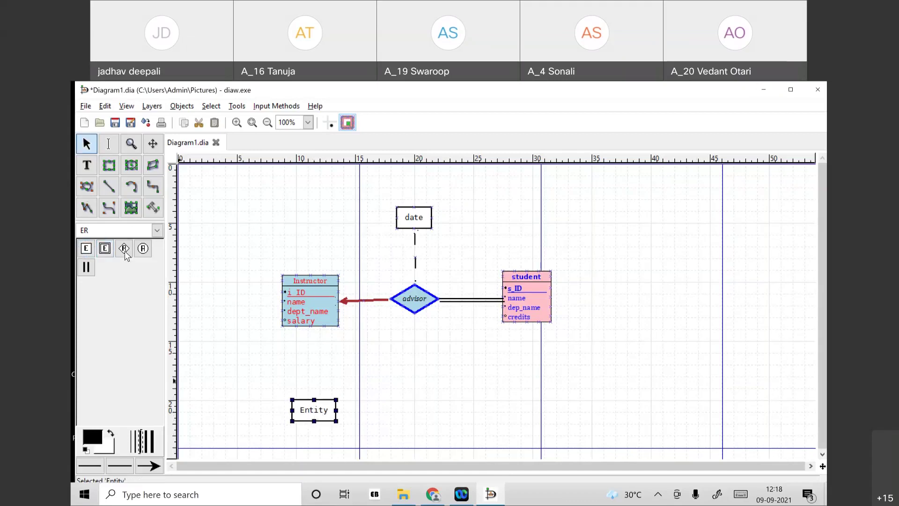
left_click(143, 249)
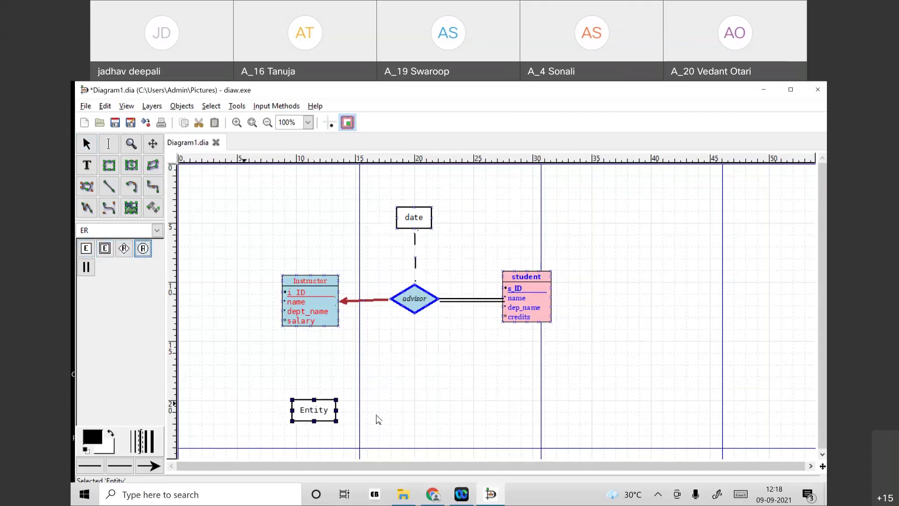
left_click(326, 418)
double_click(365, 428)
left_click_drag(366, 428, 284, 365)
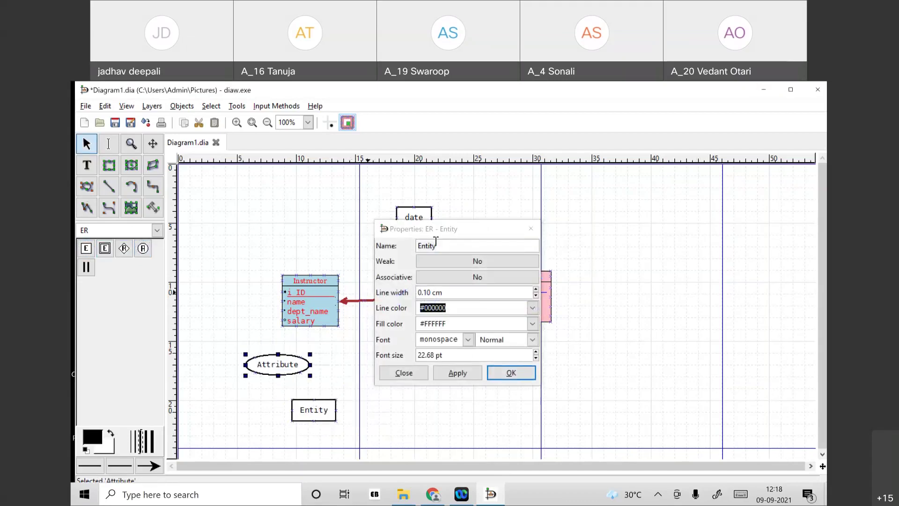
Step: Name the new entity instructor, set its line color to blue #0000FF and its font to Cambria, and apply the properties
left_click(409, 248)
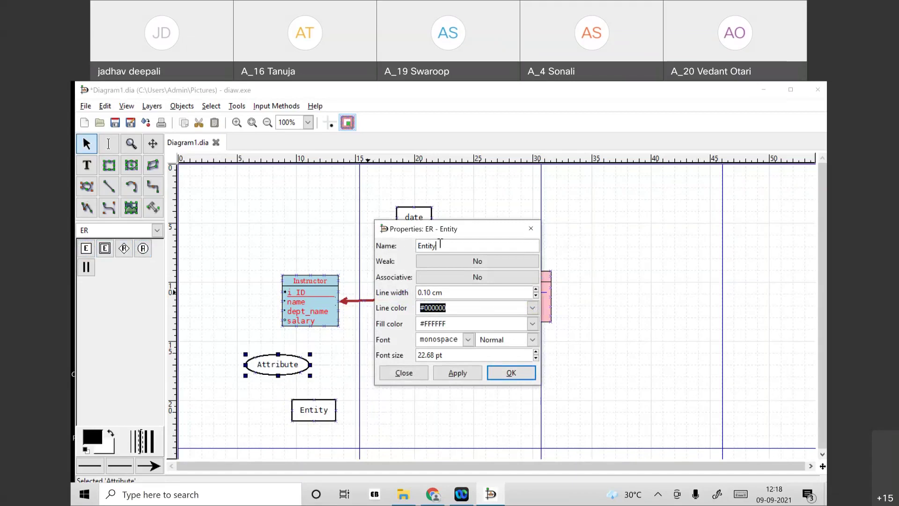
double_click(419, 249)
type("instructor")
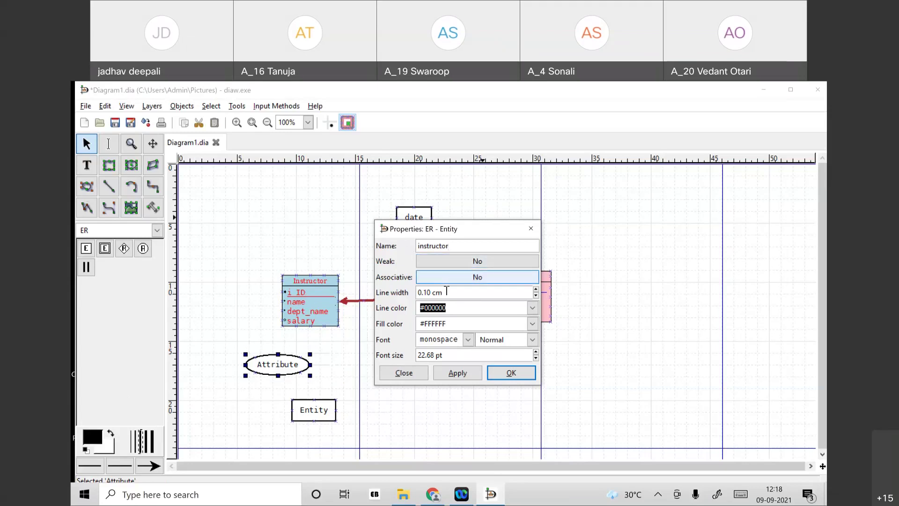
left_click(533, 308)
left_click(444, 353)
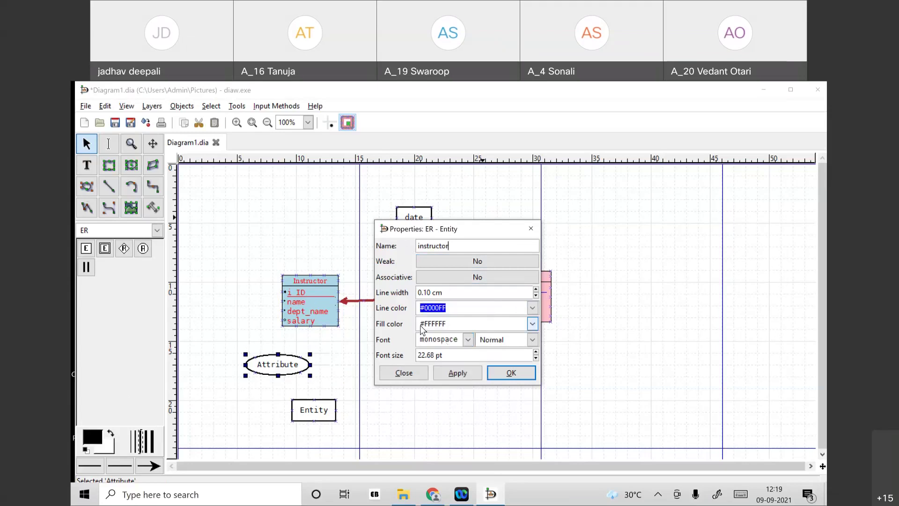
left_click(468, 339)
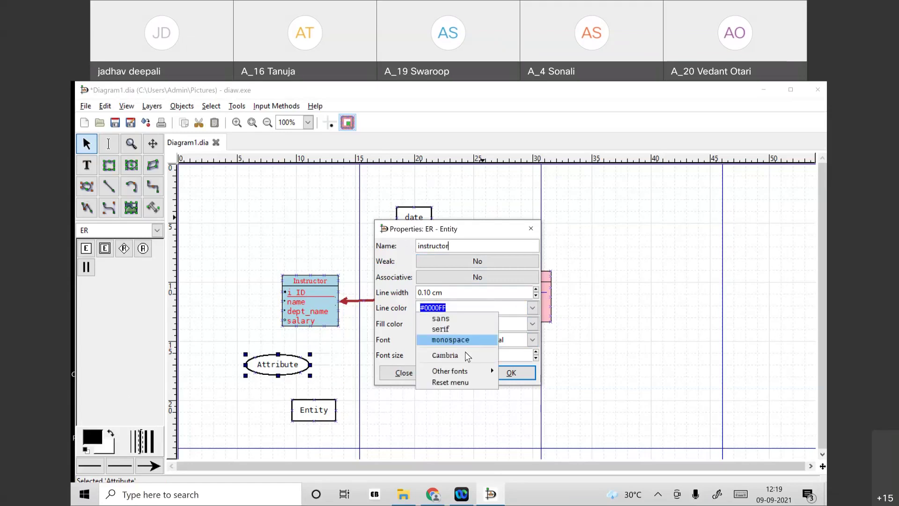
left_click(465, 355)
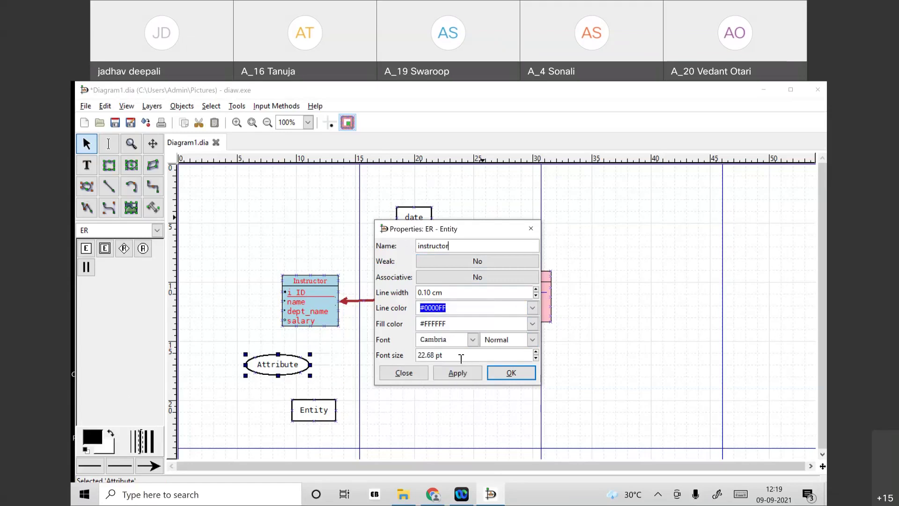
left_click(445, 371)
left_click(509, 373)
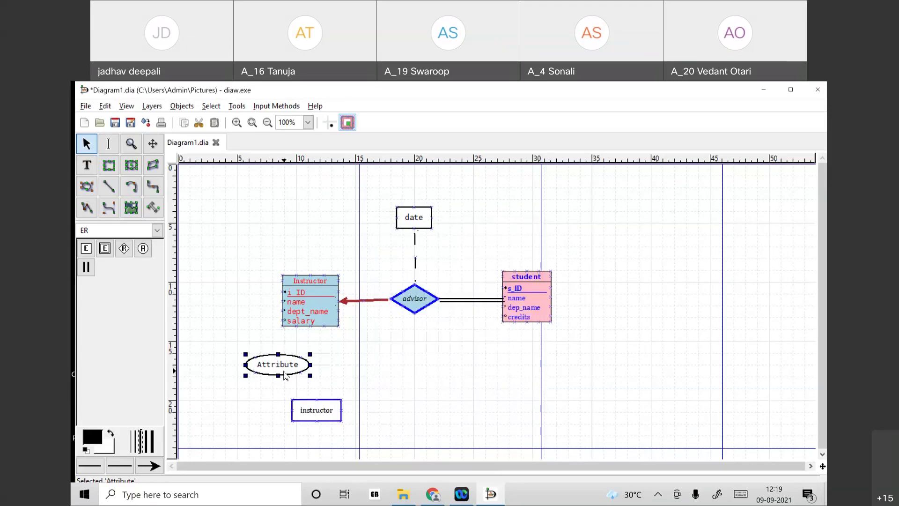
Step: Move the first attribute to the left of the instructor entity and arrange three more ER attributes above and to the right of it
left_click_drag(279, 367, 239, 370)
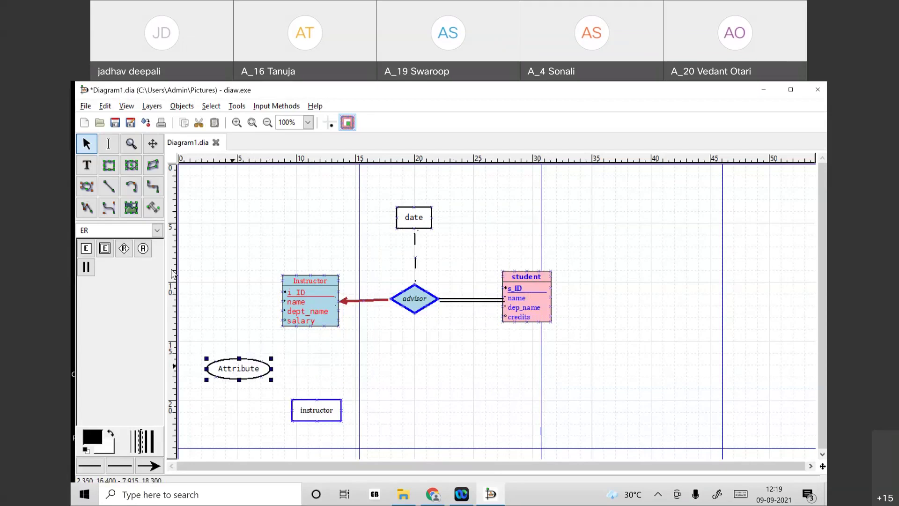
left_click(142, 253)
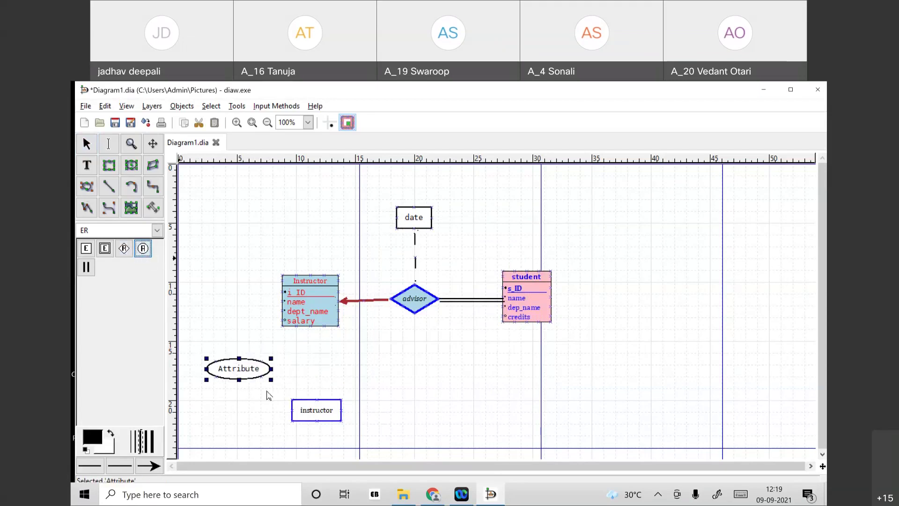
left_click(308, 374)
left_click_drag(337, 378, 312, 362)
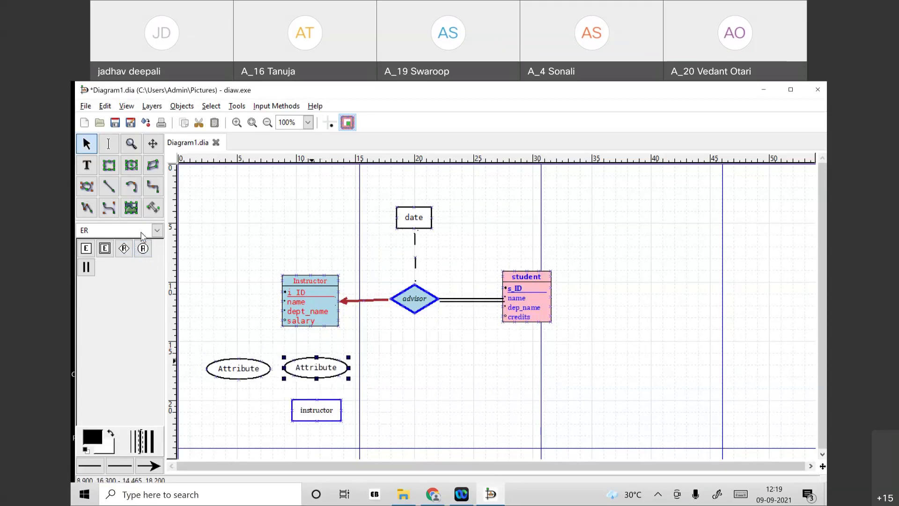
left_click(144, 253)
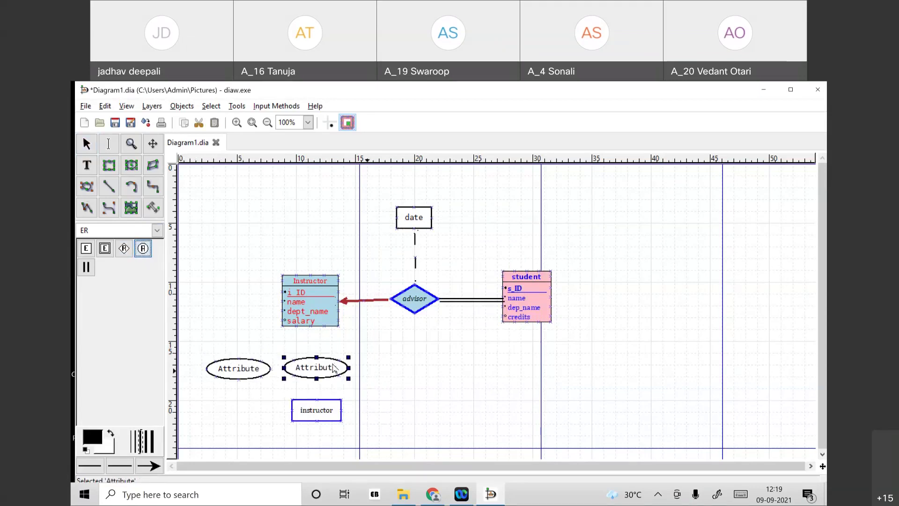
left_click(368, 367)
left_click_drag(377, 376, 367, 364)
left_click(142, 248)
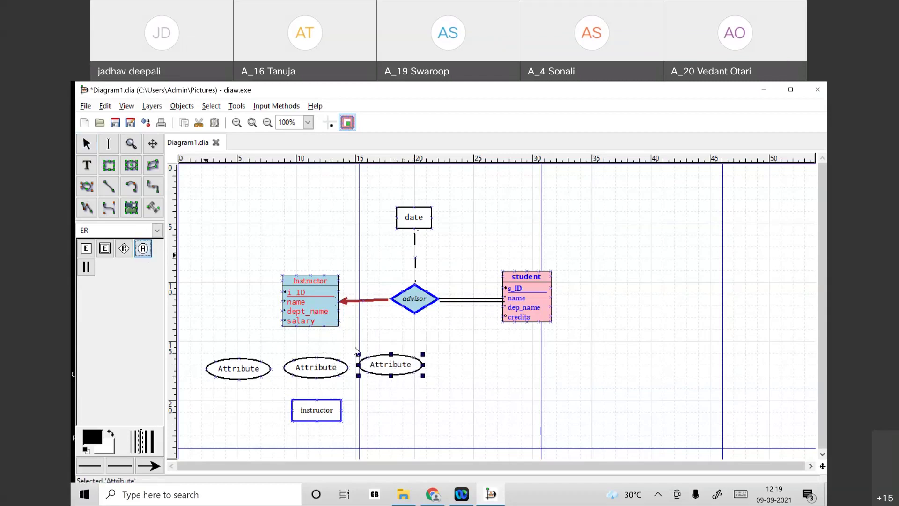
left_click(399, 426)
left_click_drag(399, 426, 376, 398)
left_click_drag(237, 369, 232, 390)
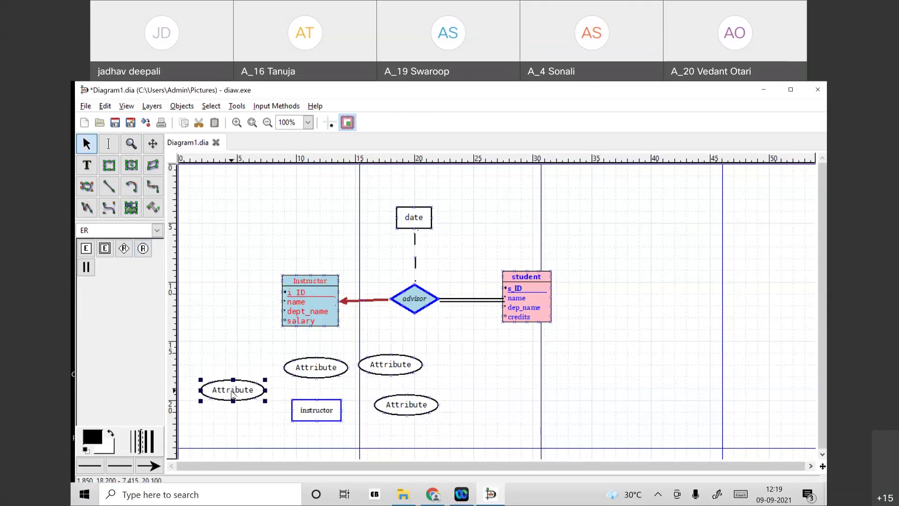
Step: Name the attribute left of the instructor entity i_ID, set its Key option to Yes, and apply the properties
double_click(233, 395)
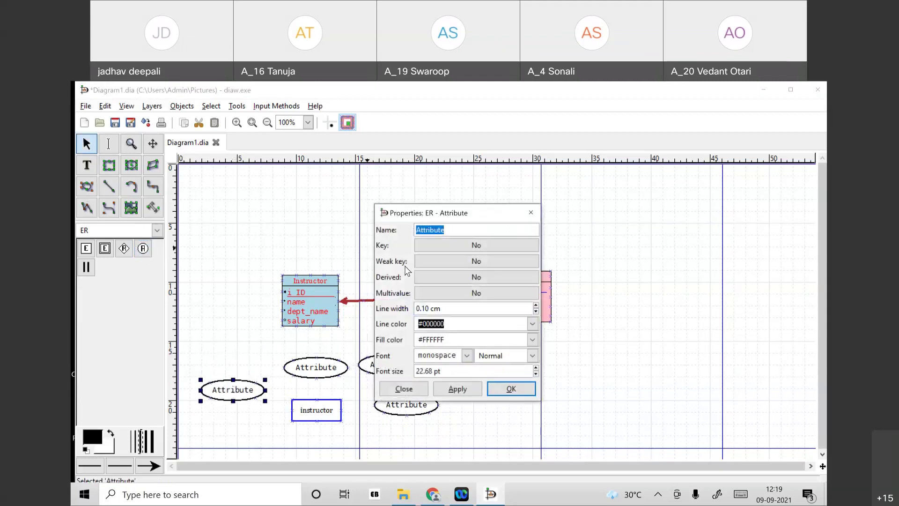
type("i_ID")
left_click(448, 246)
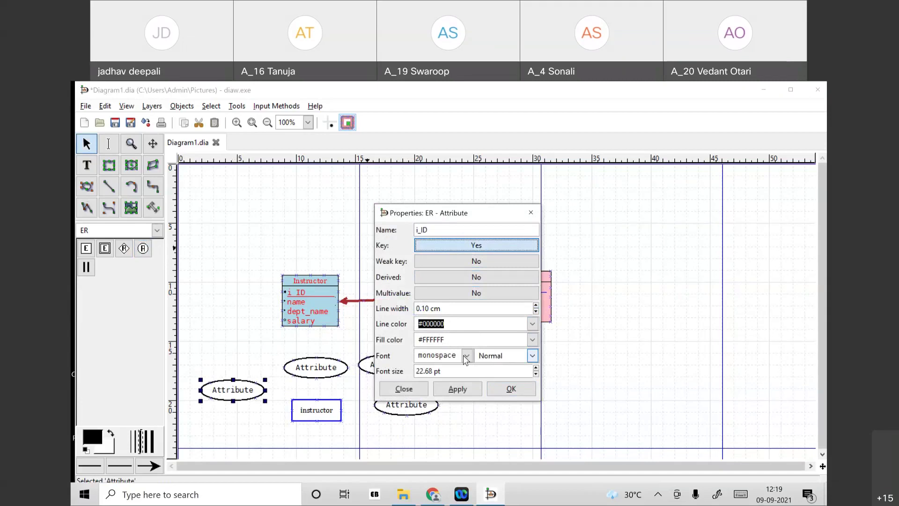
left_click(476, 391)
left_click(516, 392)
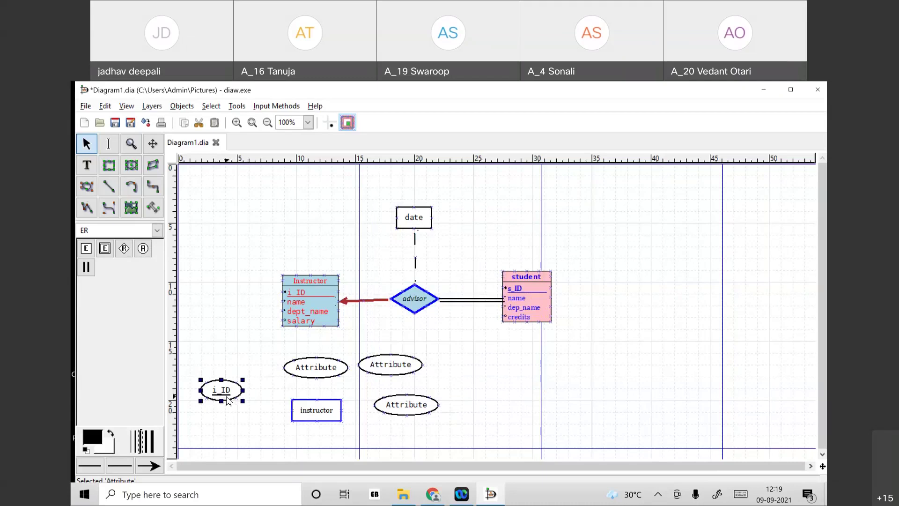
Step: Name the attribute directly above the instructor entity name, set its Derived option to Yes, and apply the properties
double_click(313, 370)
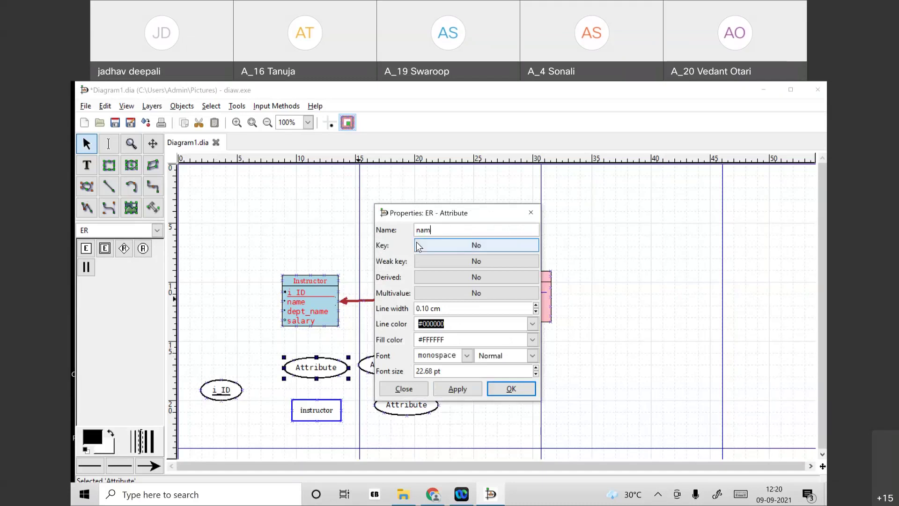
left_click(442, 278)
left_click(475, 390)
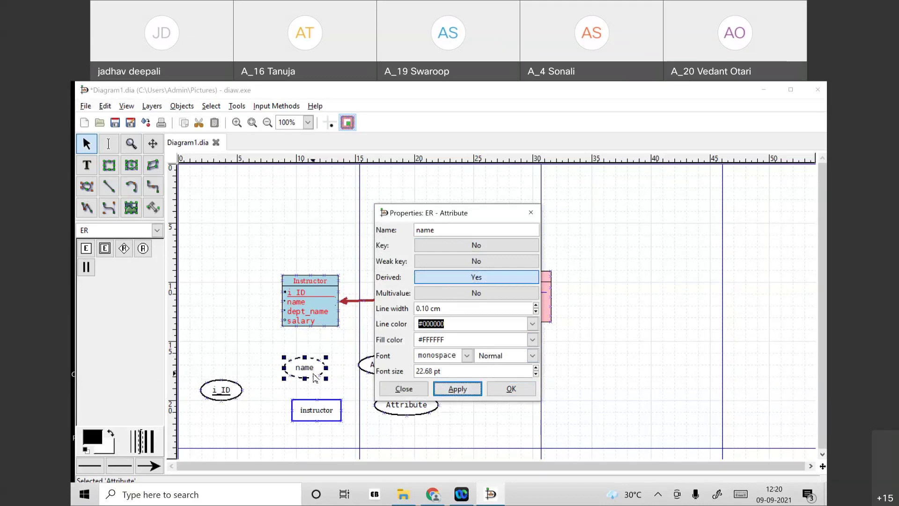
Step: Set the name attribute's Multivalue option to Yes and its Derived option to No, and apply the properties
left_click(462, 295)
left_click(476, 276)
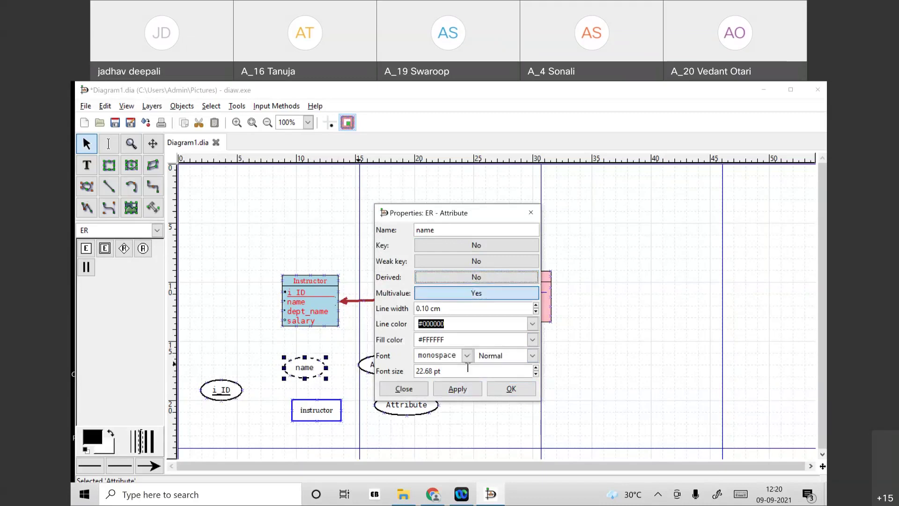
left_click(457, 388)
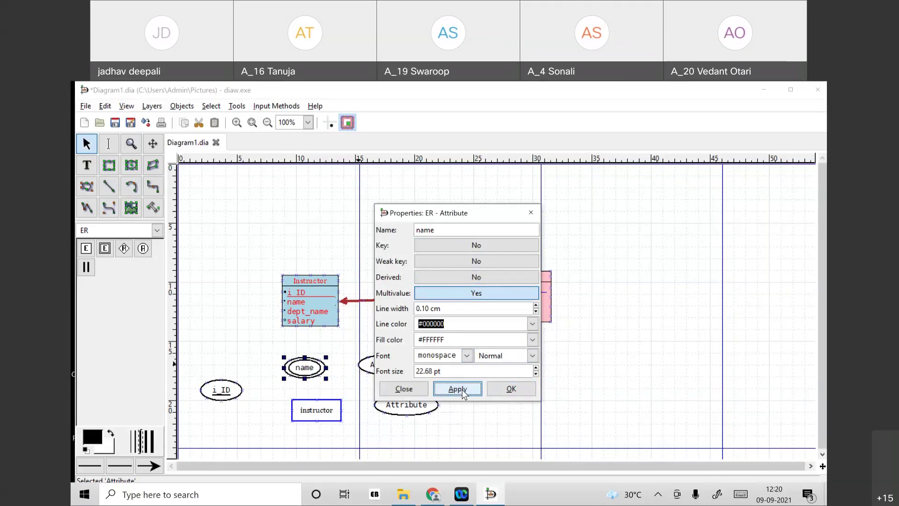
Step: Try Weak key set to Yes on the name attribute, and set its Weak key and Multivalue options back to No
left_click(470, 262)
left_click(440, 390)
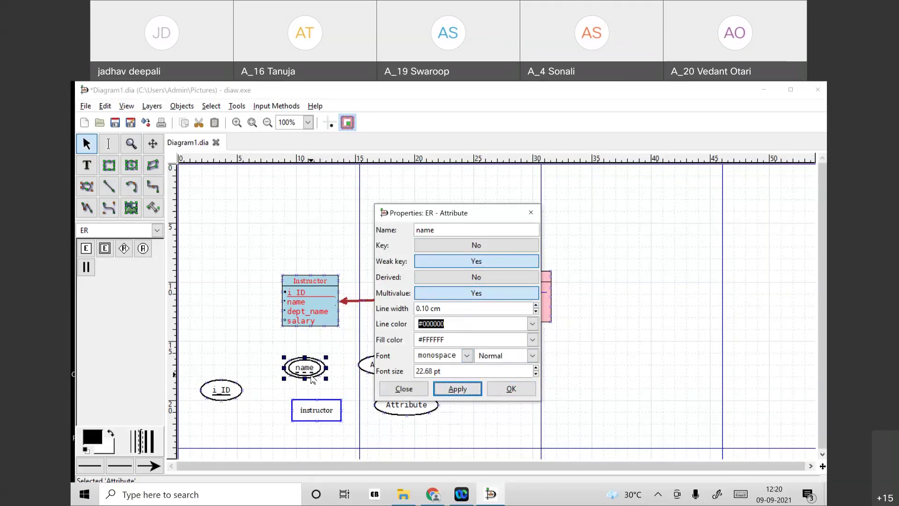
left_click(437, 259)
left_click(456, 293)
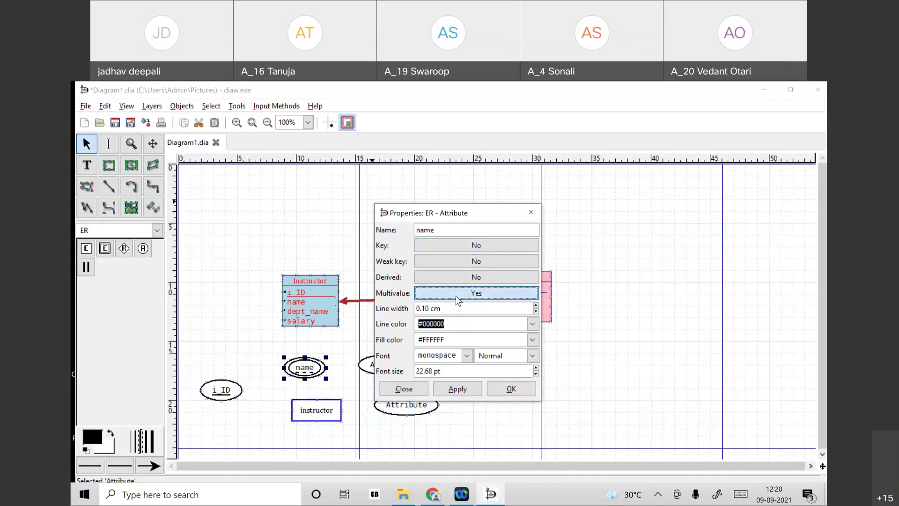
left_click(463, 392)
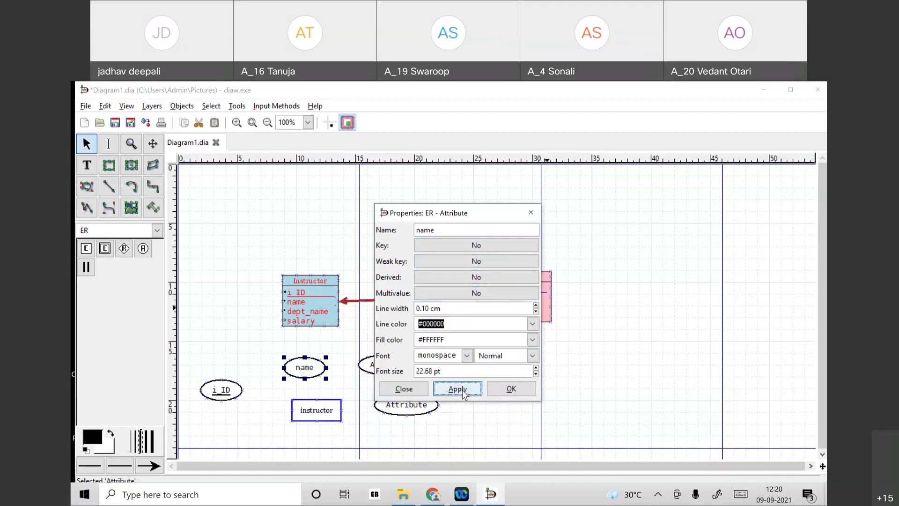
left_click(504, 391)
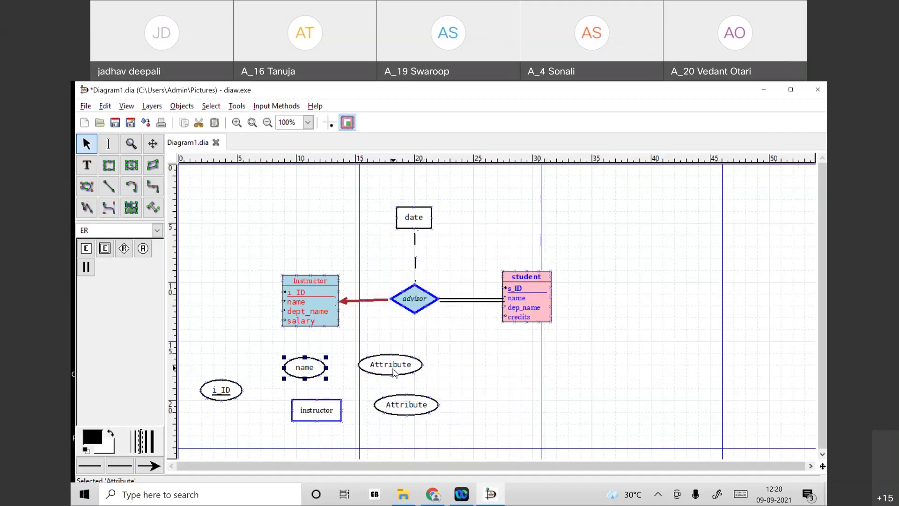
Step: Name the attribute above and to the right of the instructor entity dept_name and apply the properties
double_click(393, 370)
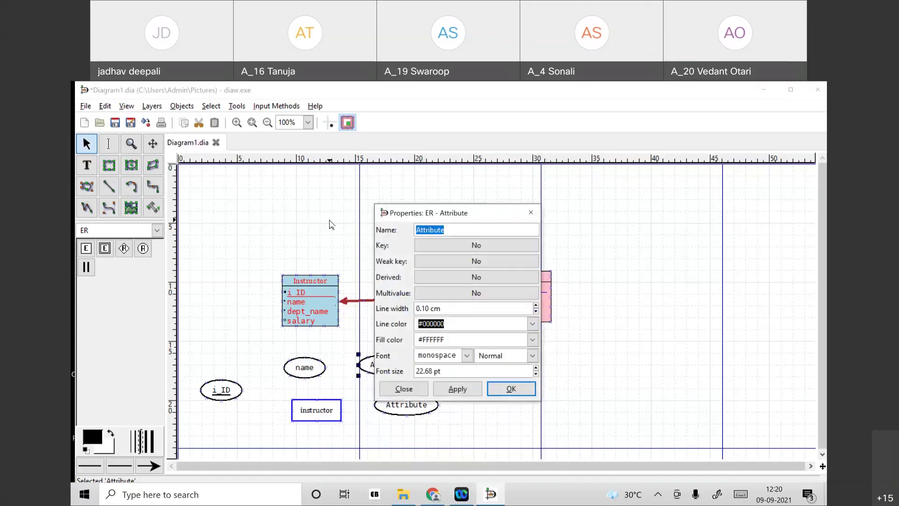
type("dept")
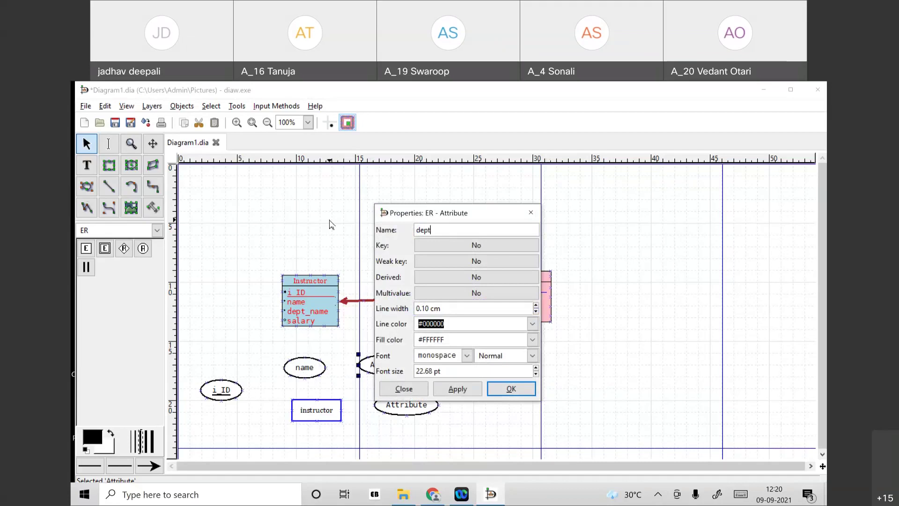
type("_name")
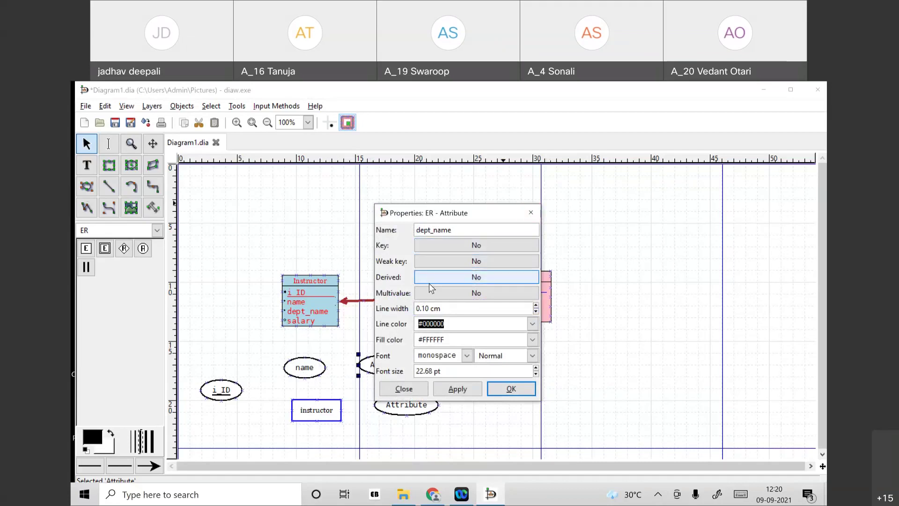
left_click(448, 387)
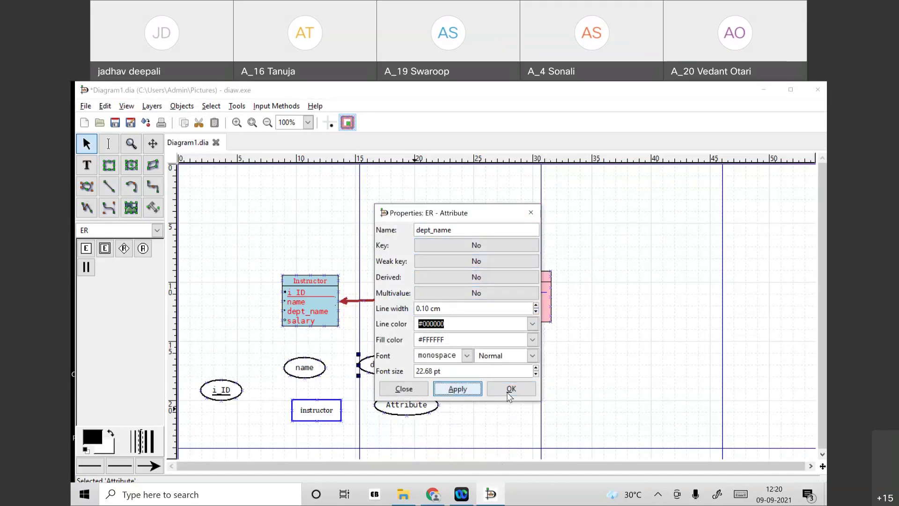
left_click(511, 389)
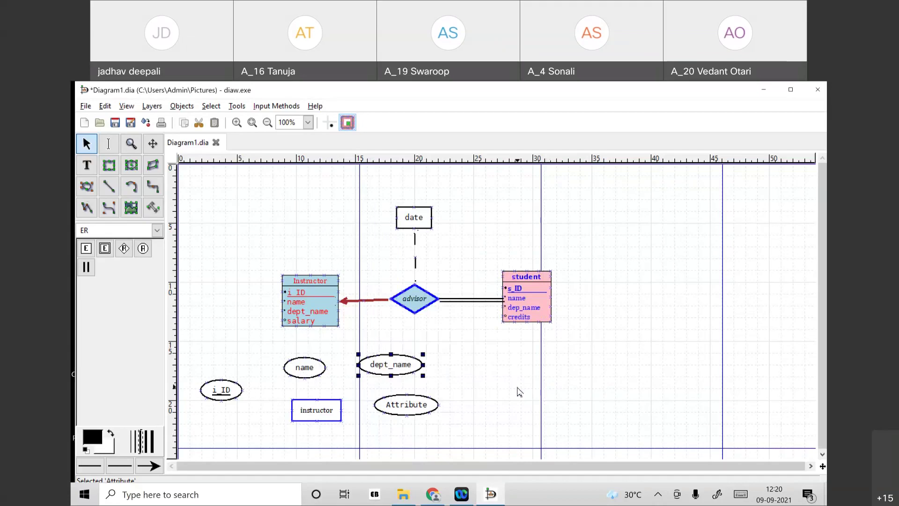
Step: Shift the name, dept_name and unnamed attributes and the instructor entity leftward so the attributes surround the entity more closely
left_click_drag(285, 362, 260, 364)
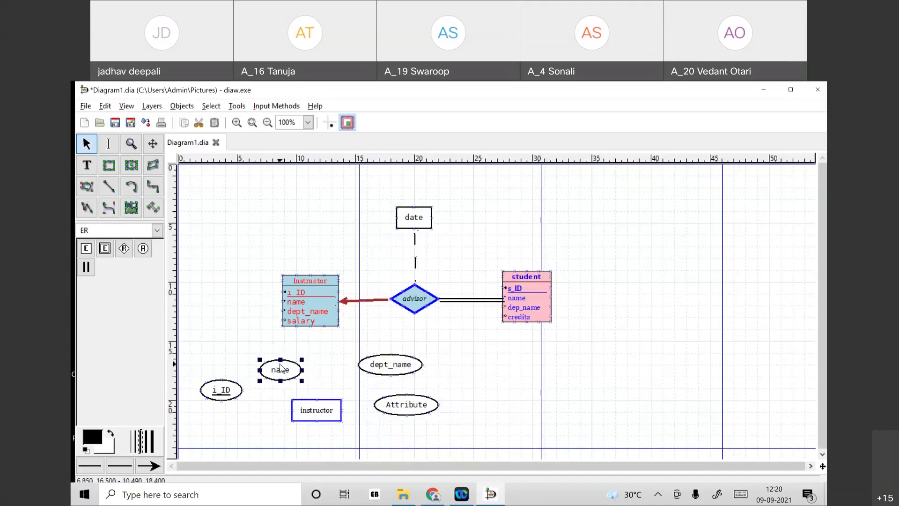
left_click_drag(372, 368, 343, 379)
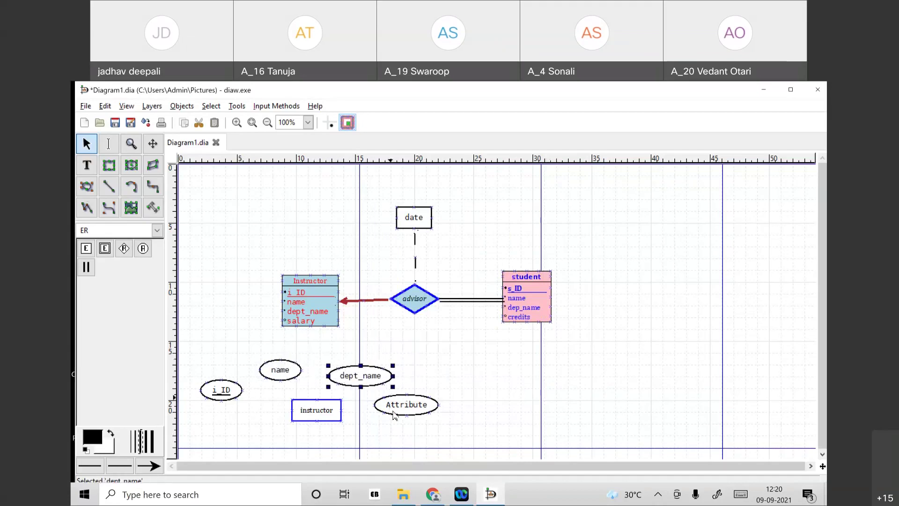
left_click(289, 414)
left_click_drag(288, 414, 274, 414)
left_click(349, 375)
left_click_drag(349, 375, 335, 368)
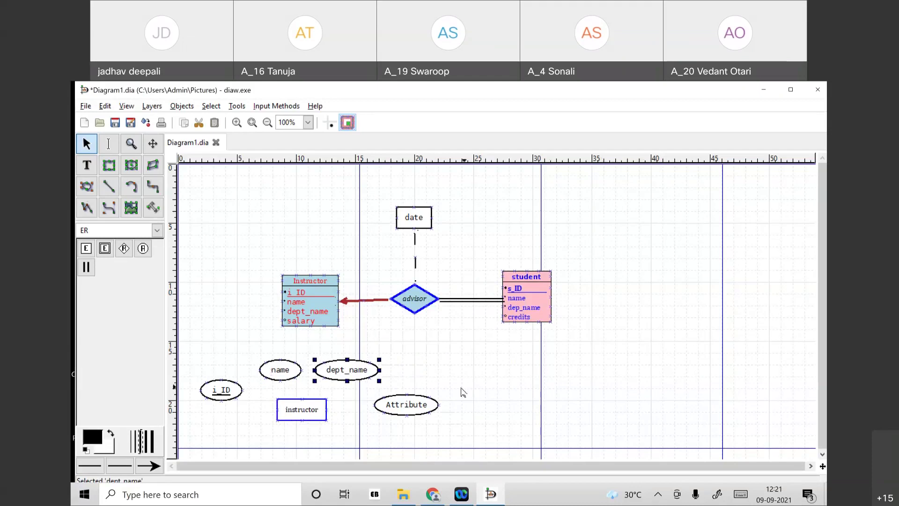
left_click_drag(397, 406, 378, 402)
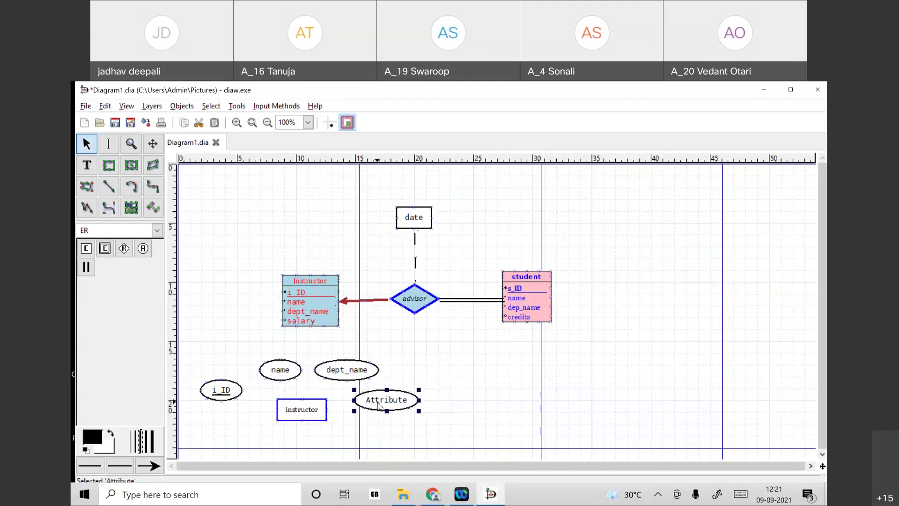
Step: Name the remaining attribute to the right of the instructor entity salary and apply the properties
double_click(378, 405)
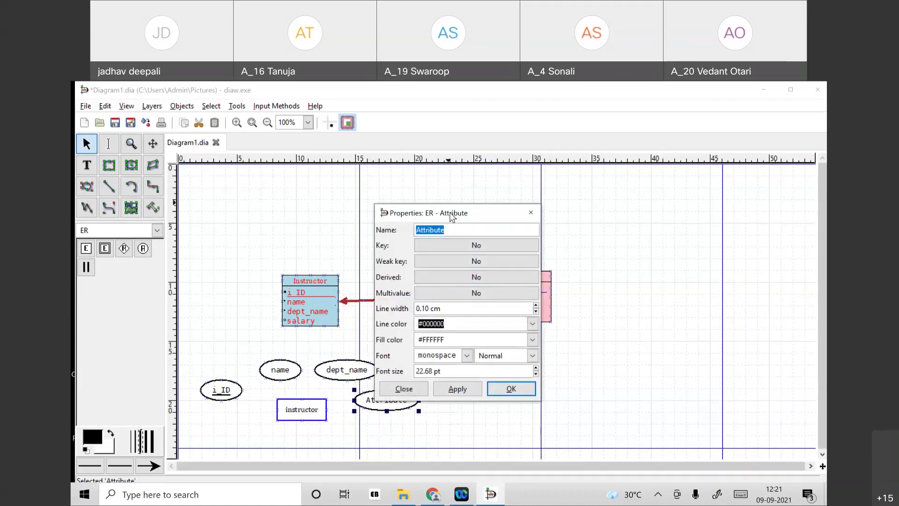
left_click_drag(452, 217, 562, 217)
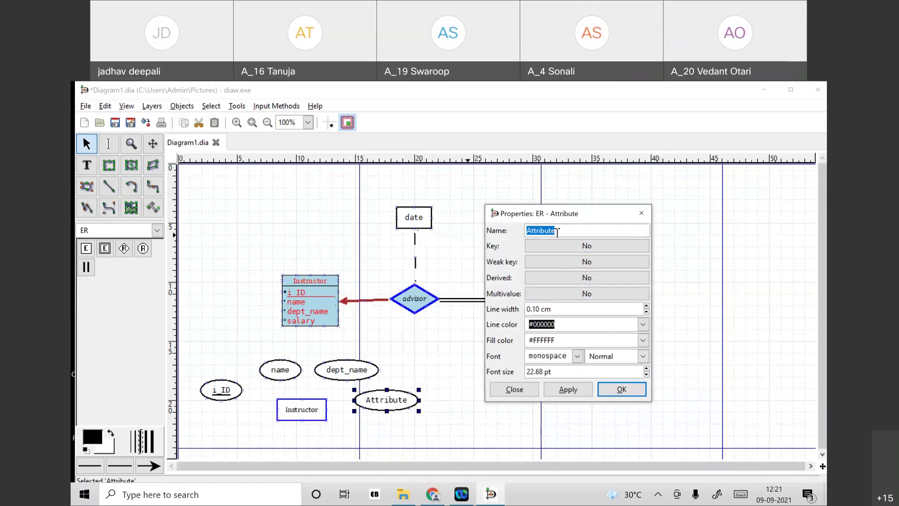
type("salary")
left_click(589, 392)
left_click(618, 392)
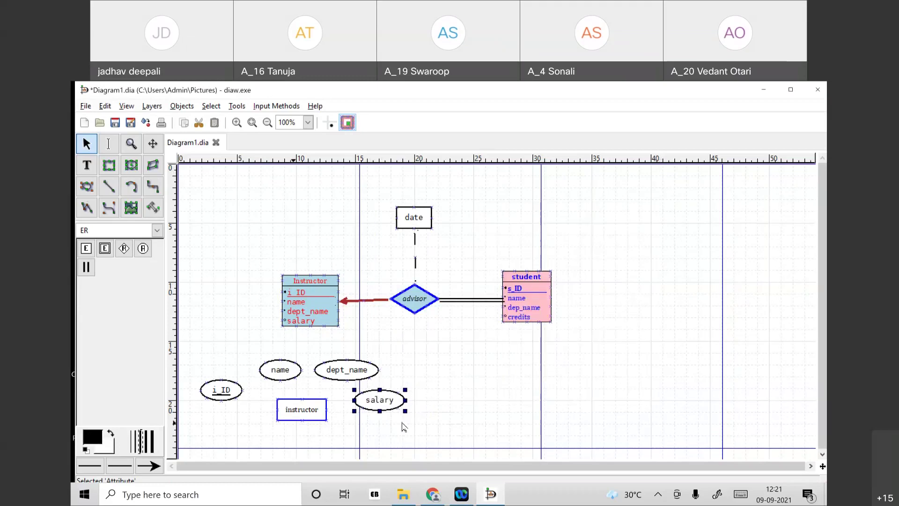
Step: Connect the i_ID attribute to the left side of the instructor entity with a line, and remove its end arrowhead
left_click(108, 186)
left_click_drag(242, 390, 277, 410)
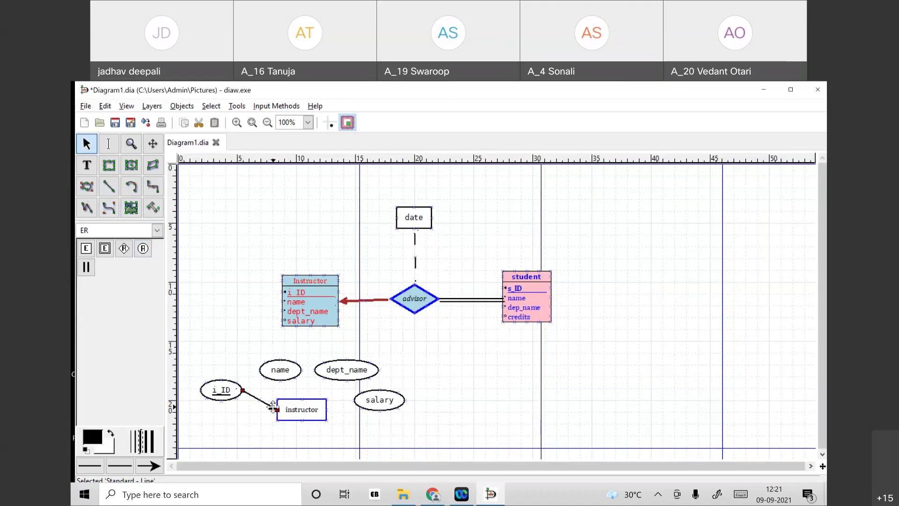
double_click(267, 404)
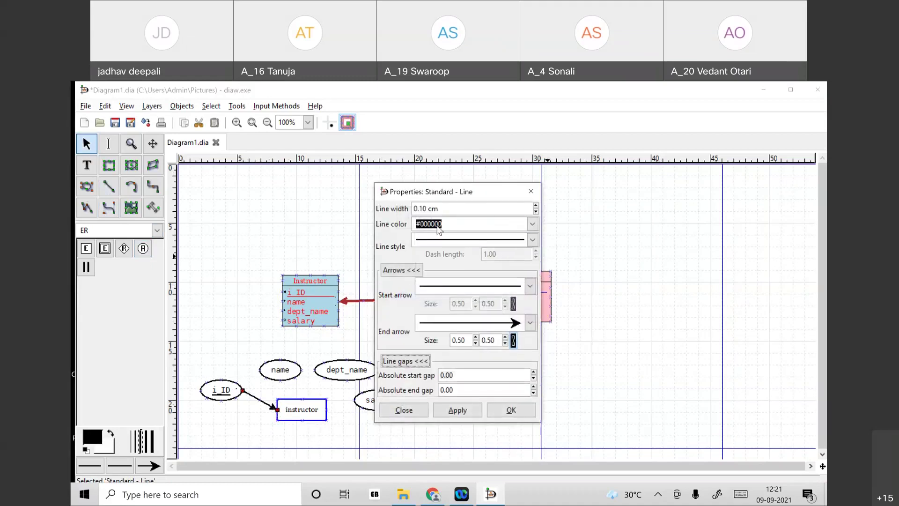
left_click_drag(422, 208, 426, 209)
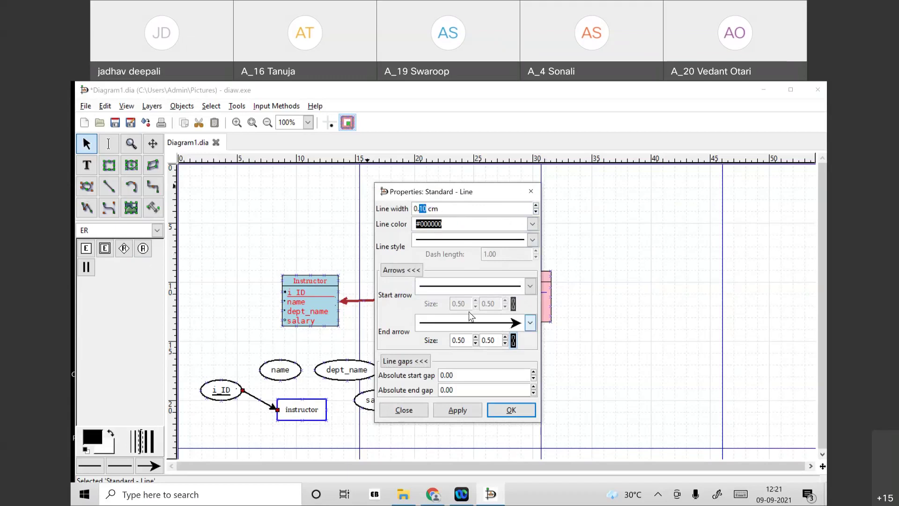
left_click(530, 322)
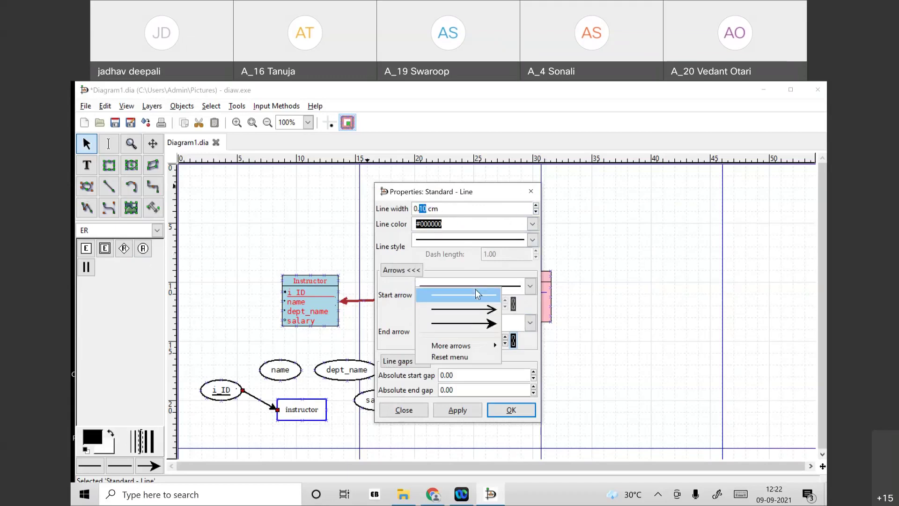
left_click(476, 288)
left_click(462, 410)
left_click(404, 410)
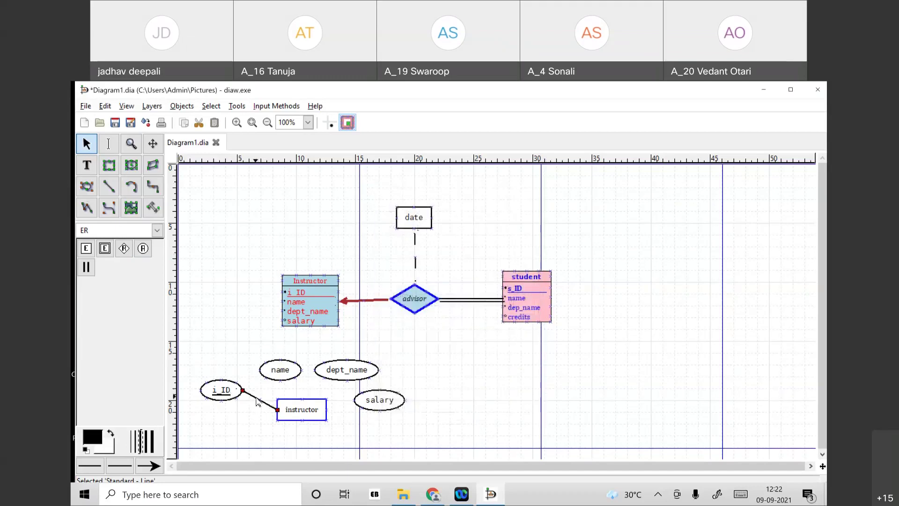
right_click(258, 402)
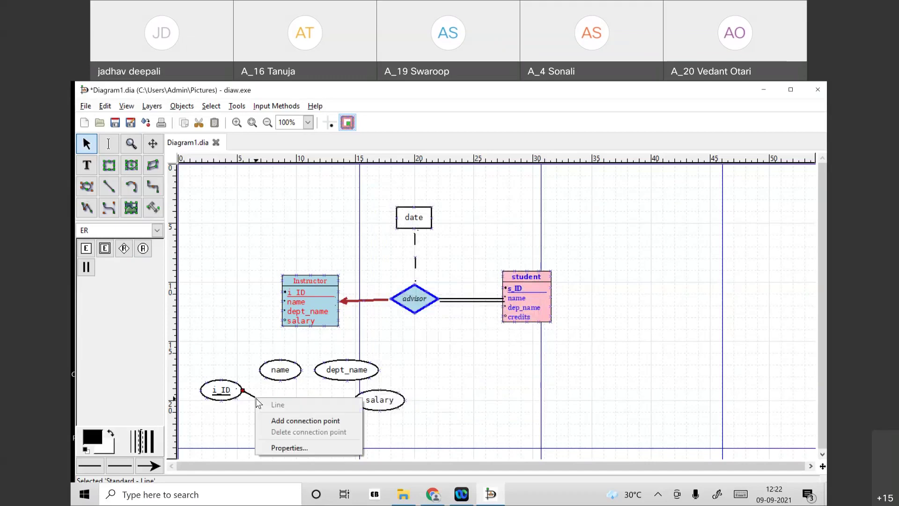
left_click(248, 397)
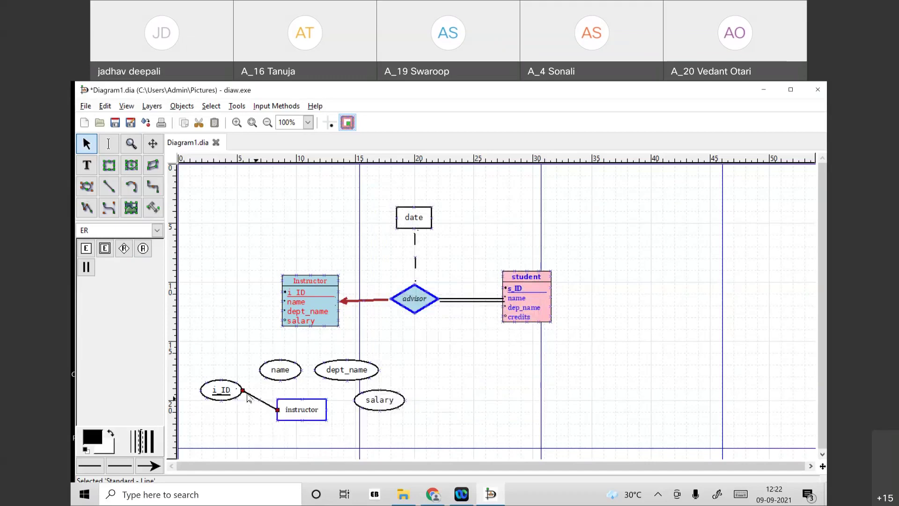
double_click(249, 397)
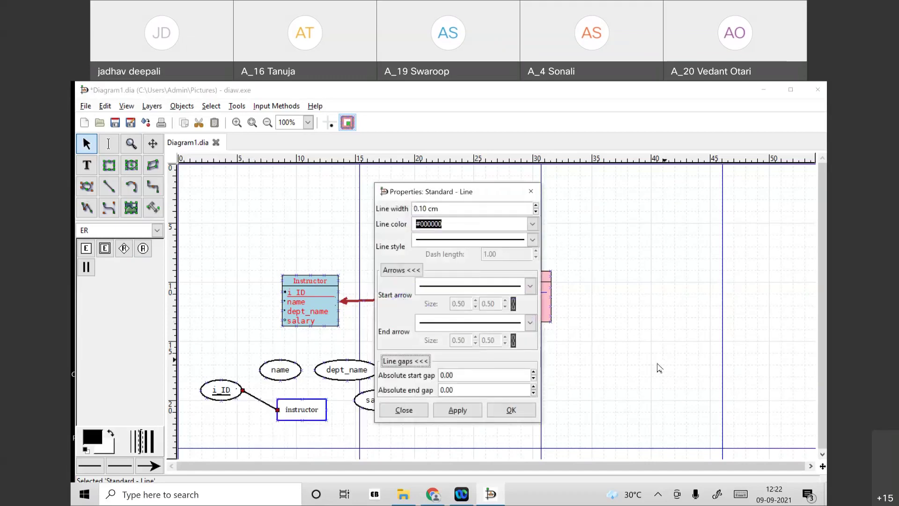
left_click(504, 406)
Step: Connect the name attribute to the top of the instructor entity with a line that has no end arrowhead
left_click(109, 186)
left_click_drag(280, 380, 301, 397)
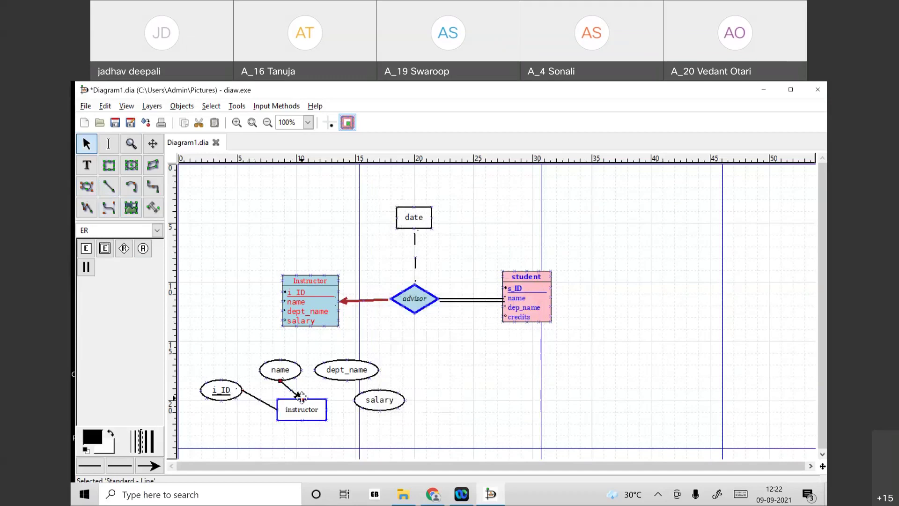
double_click(301, 397)
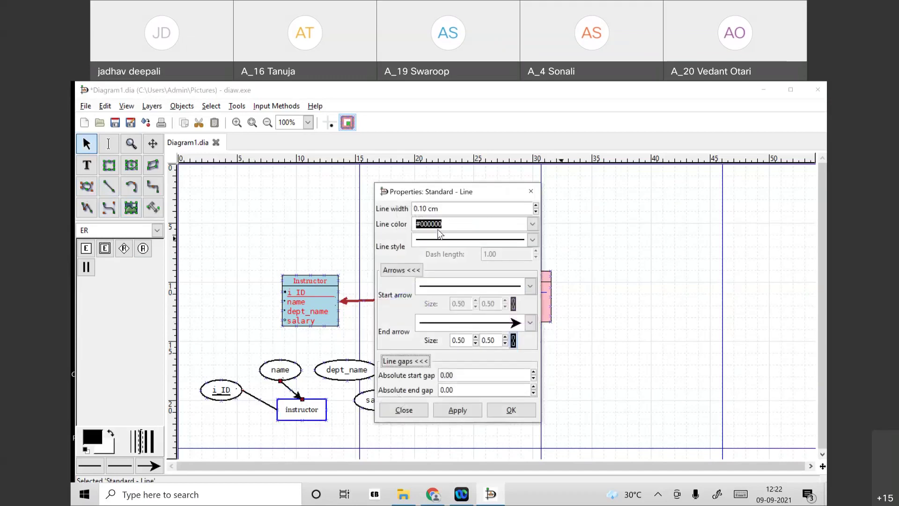
left_click(529, 322)
left_click(468, 294)
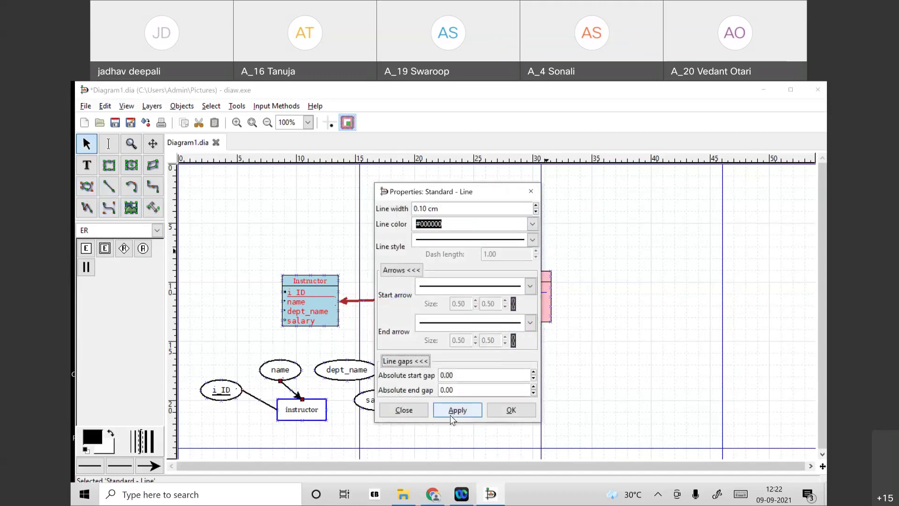
left_click(453, 412)
left_click(510, 410)
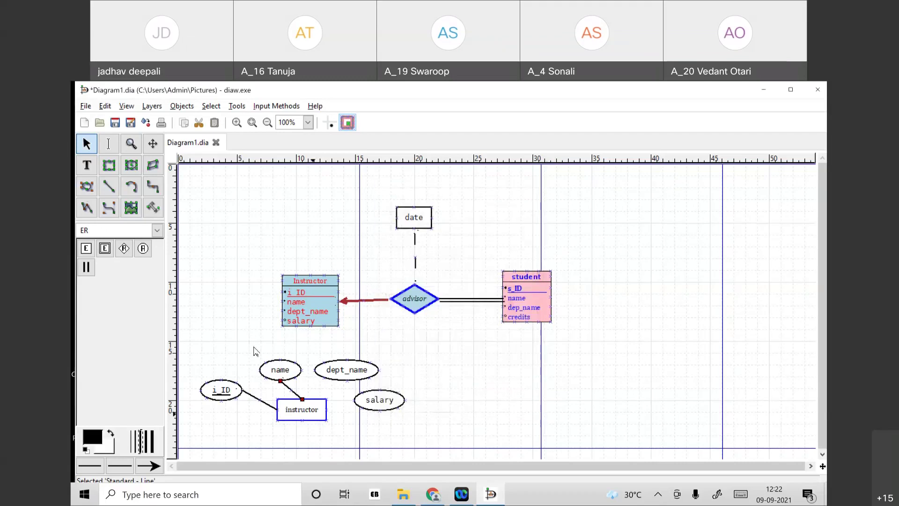
Step: Connect the dept_name attribute to the top of the instructor entity with a line that has no end arrowhead
double_click(116, 192)
left_click_drag(347, 382, 303, 397)
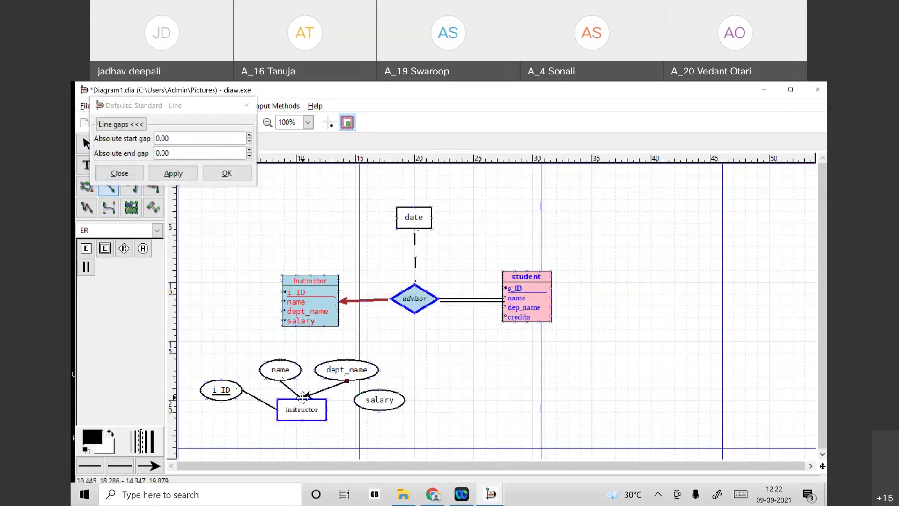
double_click(323, 389)
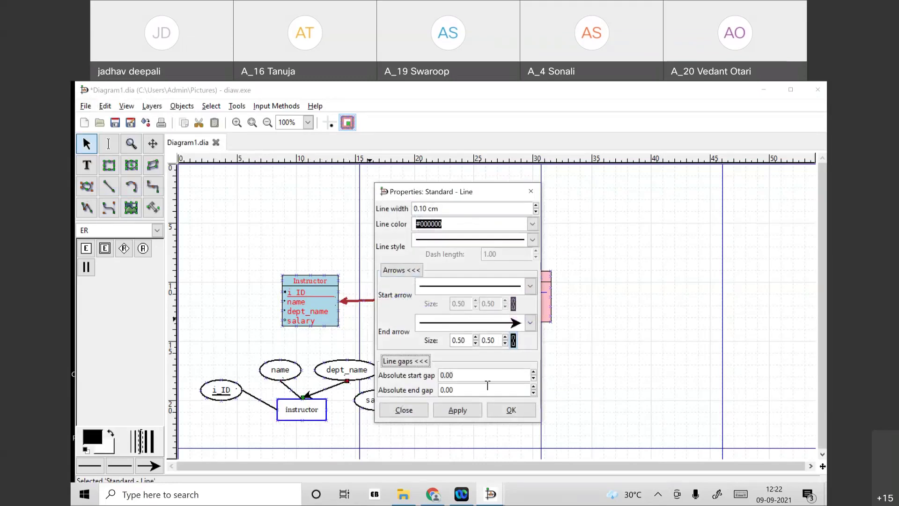
left_click(531, 316)
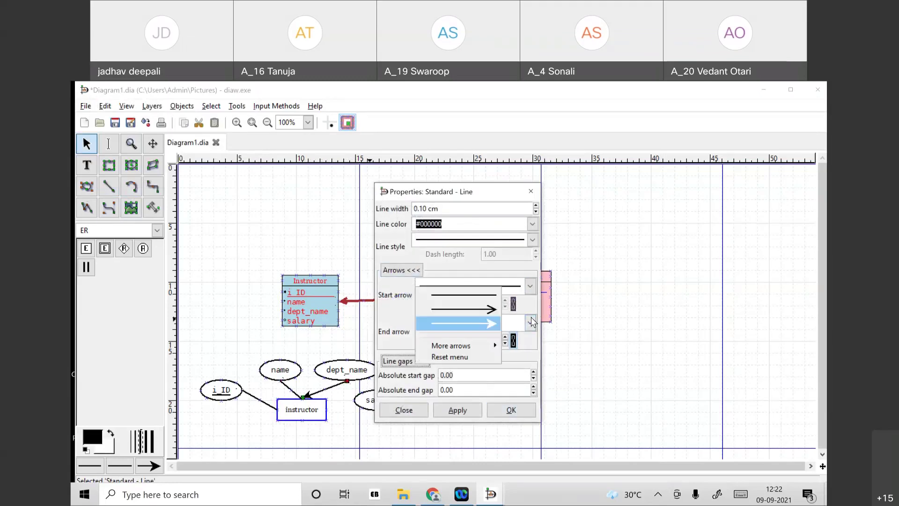
left_click(473, 294)
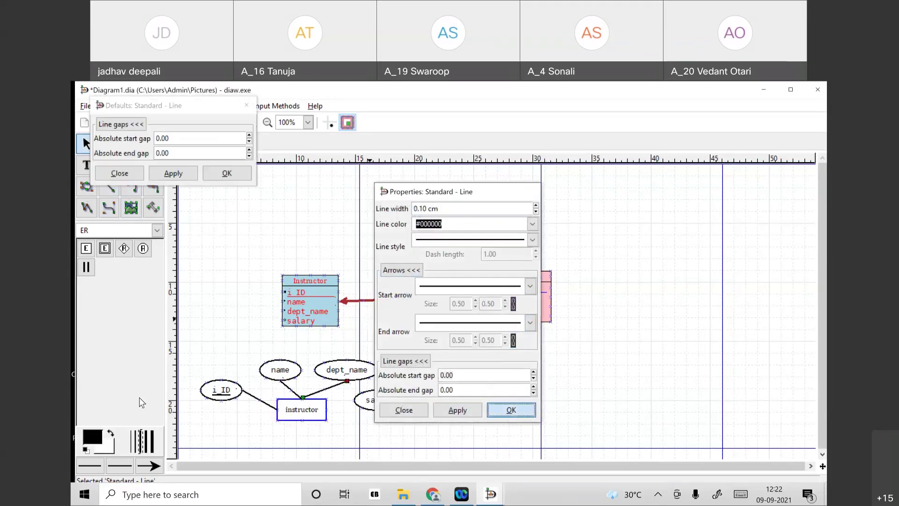
key("Return")
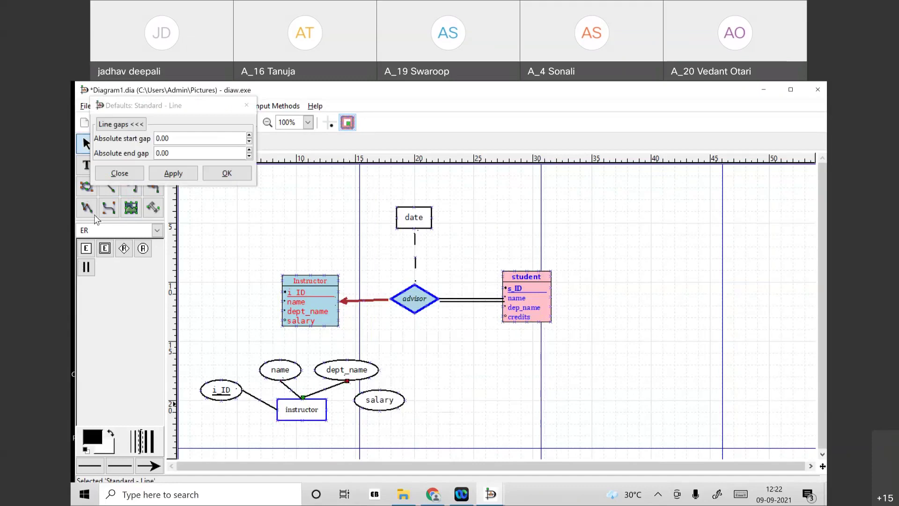
Step: Connect the salary attribute to the right side of the instructor entity with a line that has no end arrowhead
left_click(244, 106)
double_click(108, 187)
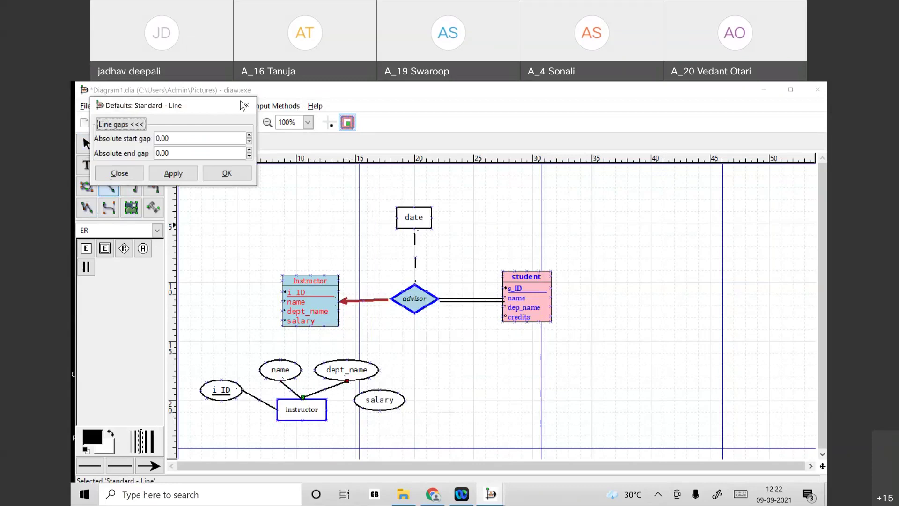
left_click(246, 105)
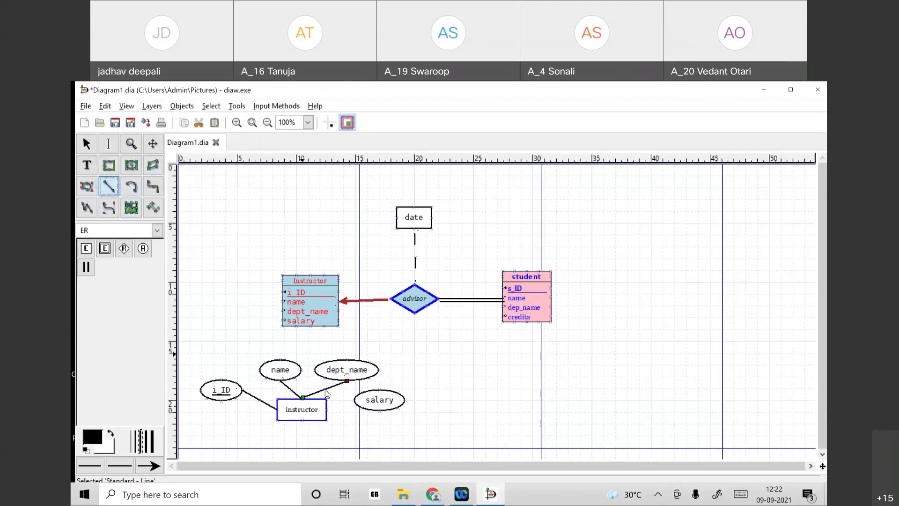
left_click_drag(327, 410, 350, 399)
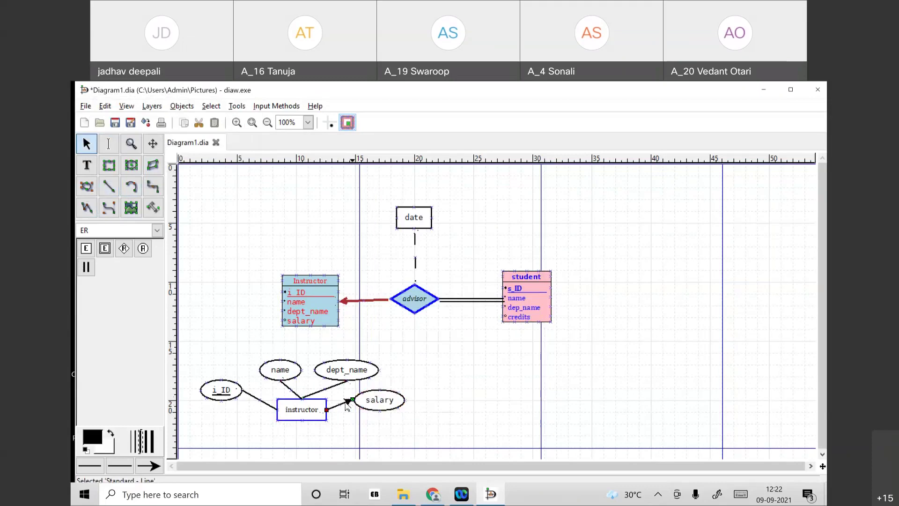
double_click(347, 397)
left_click(530, 322)
left_click(475, 297)
left_click(509, 408)
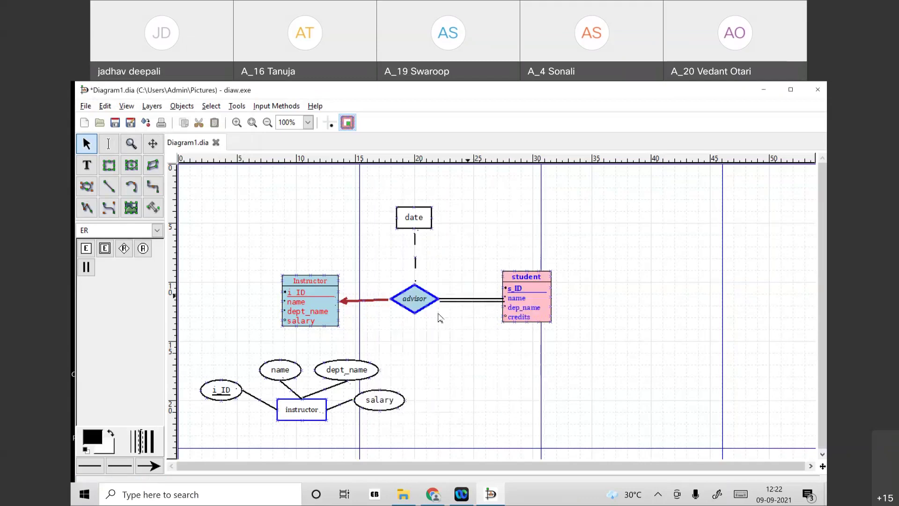
left_click(427, 294)
left_click(447, 408)
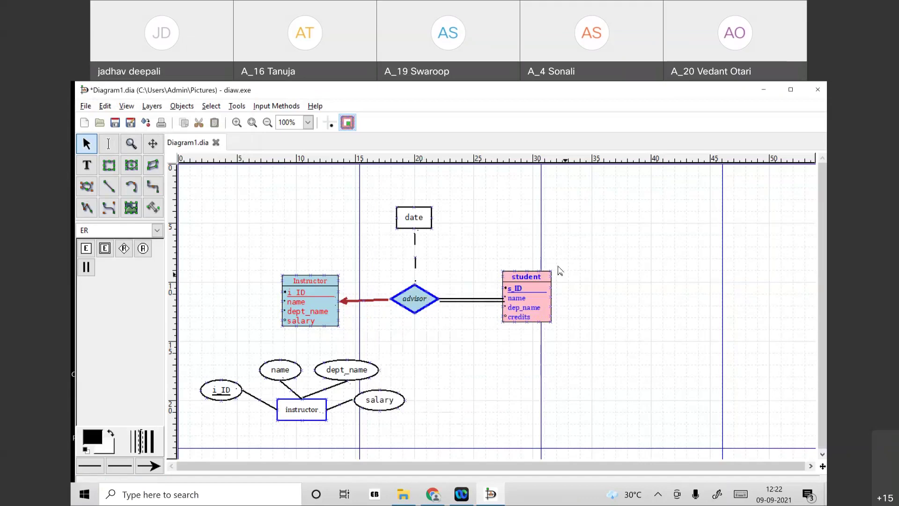
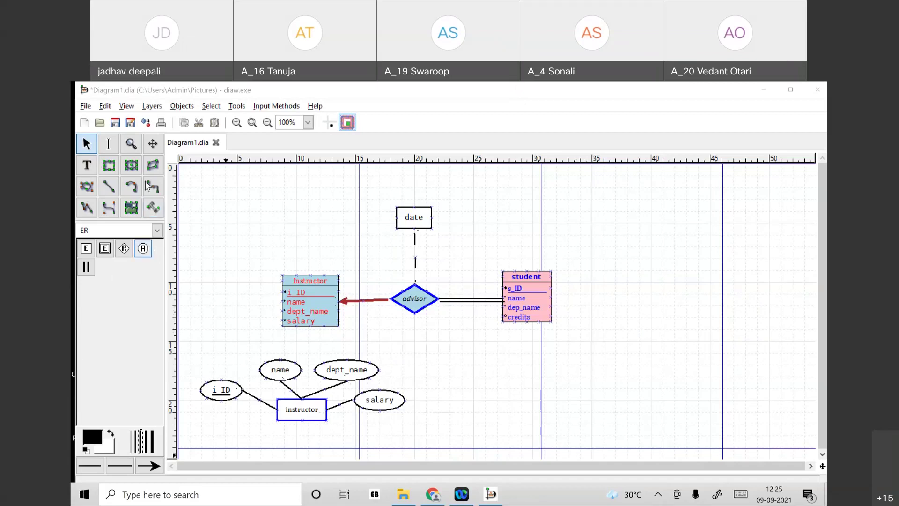
Step: Save the diagram under the new name university.dia in the Desktop folder
left_click(89, 106)
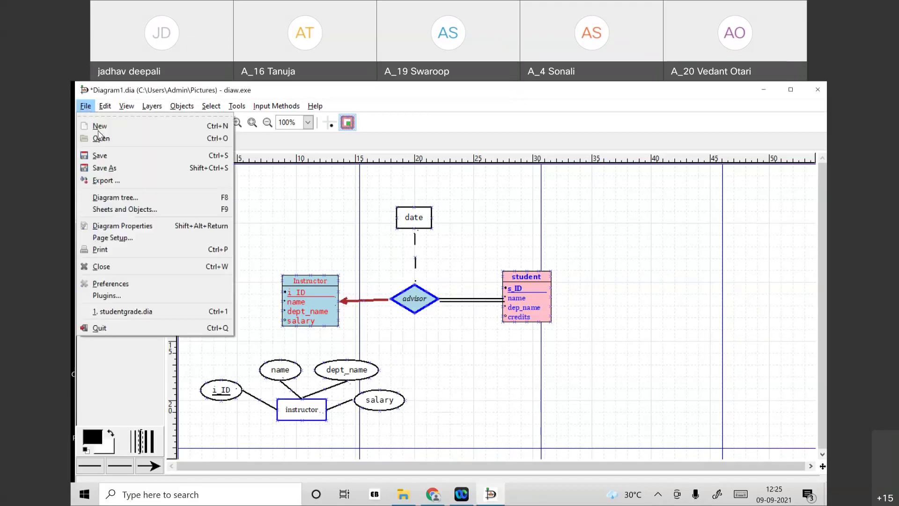
left_click(108, 168)
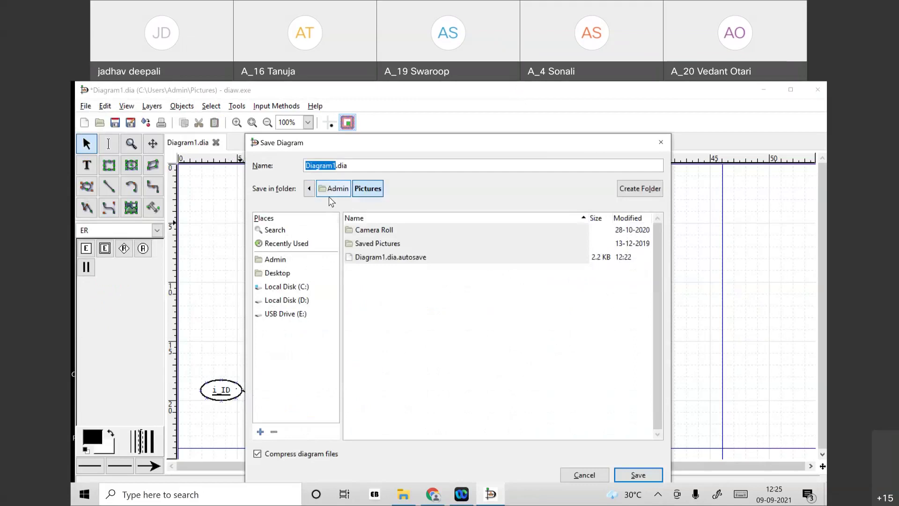
left_click(285, 273)
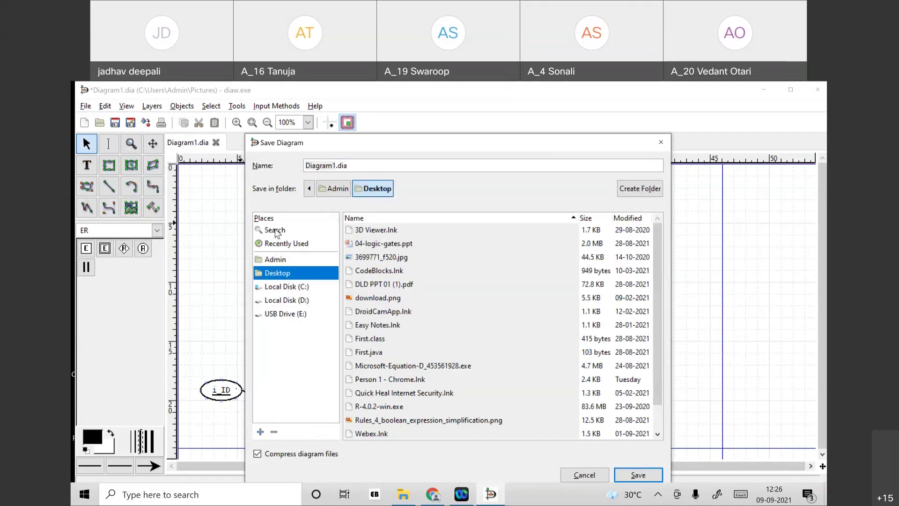
left_click(292, 302)
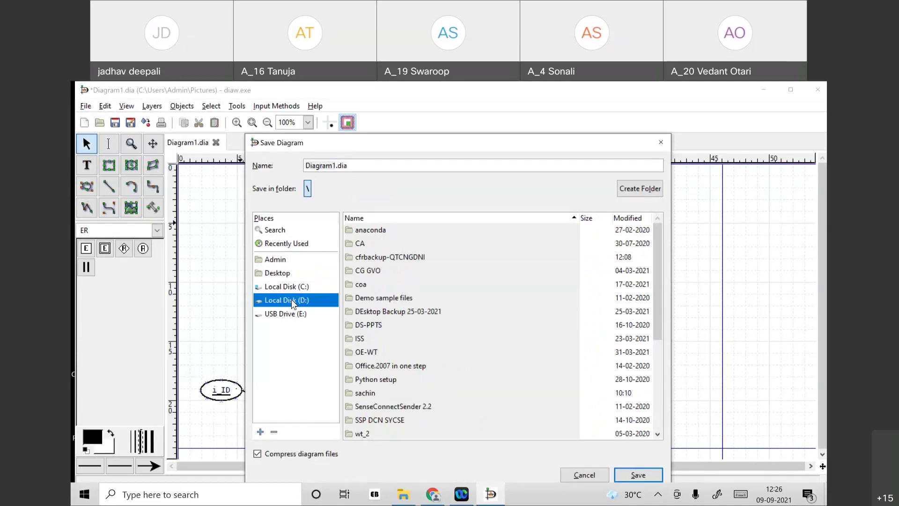
scroll(566, 331, "down", 4)
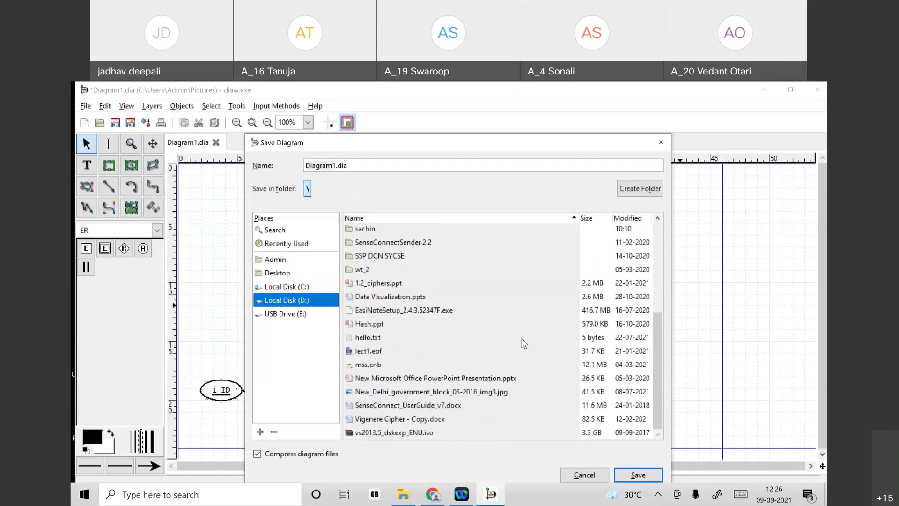
scroll(568, 401, "up", 4)
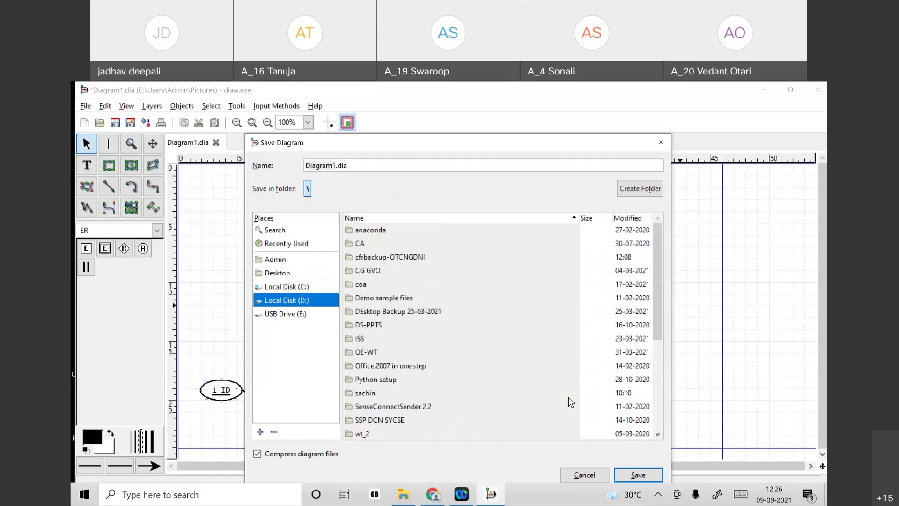
left_click(336, 165)
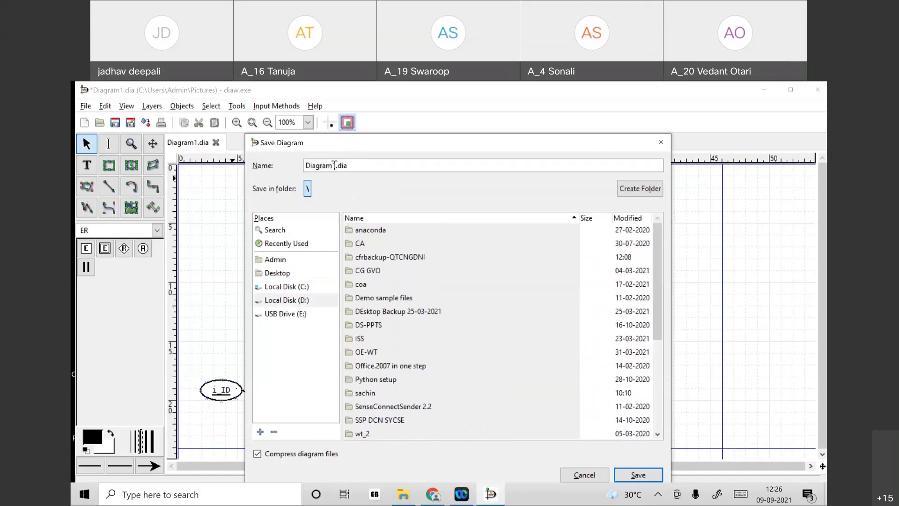
double_click(312, 165)
type("is")
key("BackSpace")
key("BackSpace")
type("university")
left_click(293, 273)
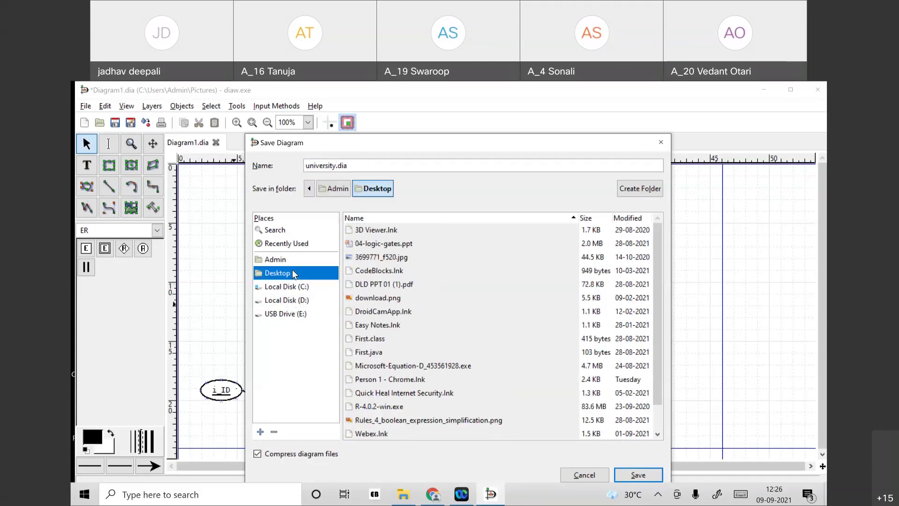
left_click(637, 475)
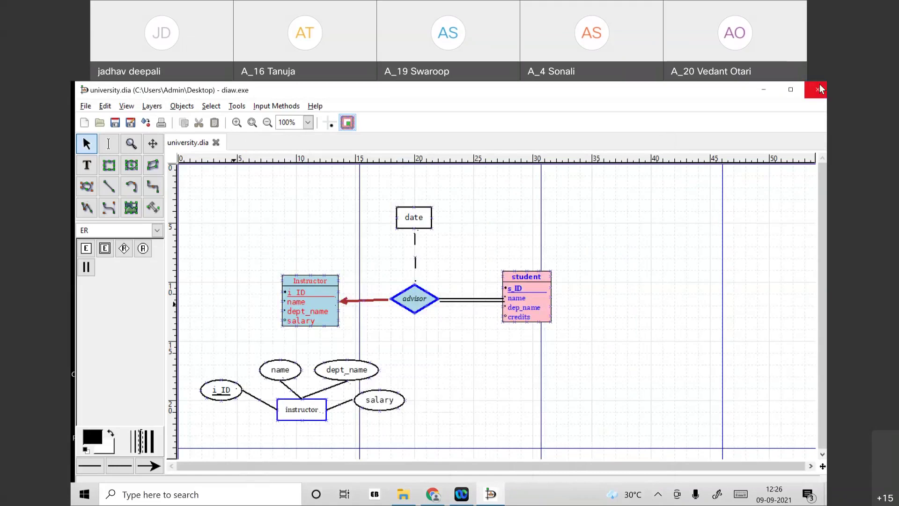
Step: Close the program, reopen university.dia from the desktop and look over the saved diagram
left_click(819, 87)
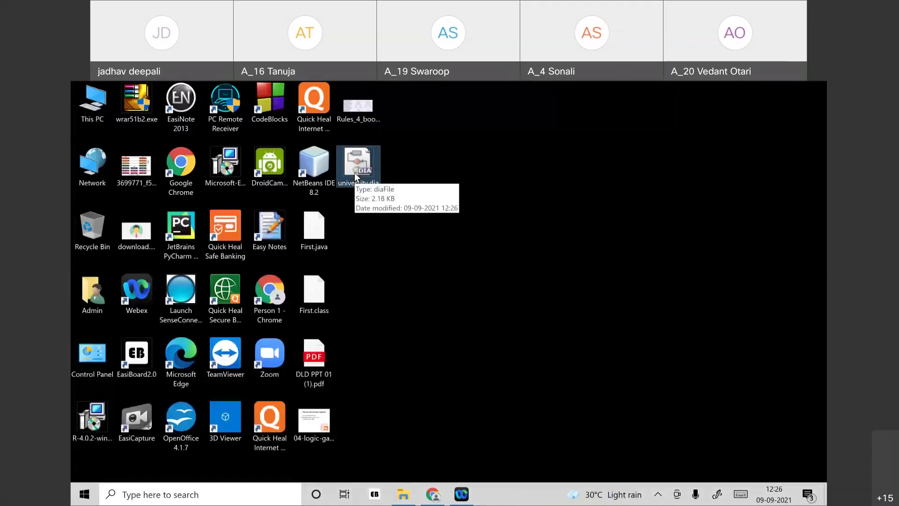
double_click(355, 173)
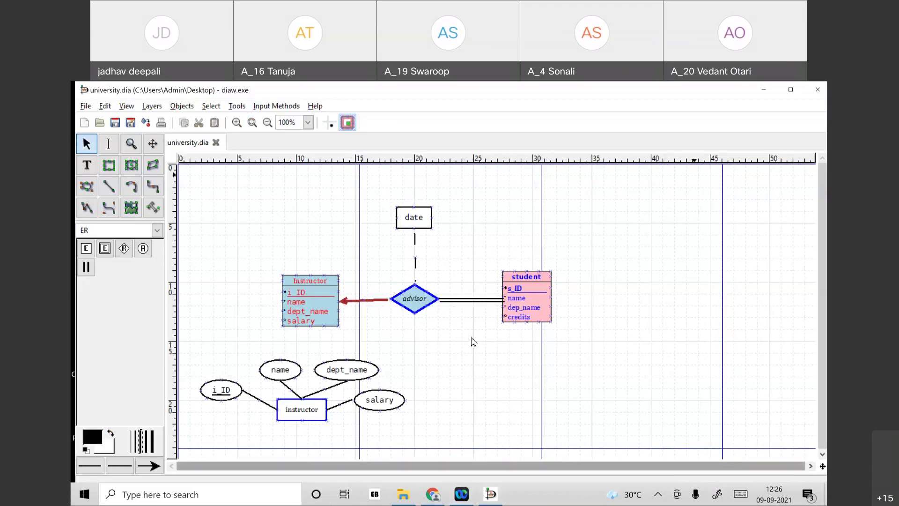
scroll(383, 300, "down", 5)
scroll(383, 300, "up", 5)
scroll(383, 300, "down", 3)
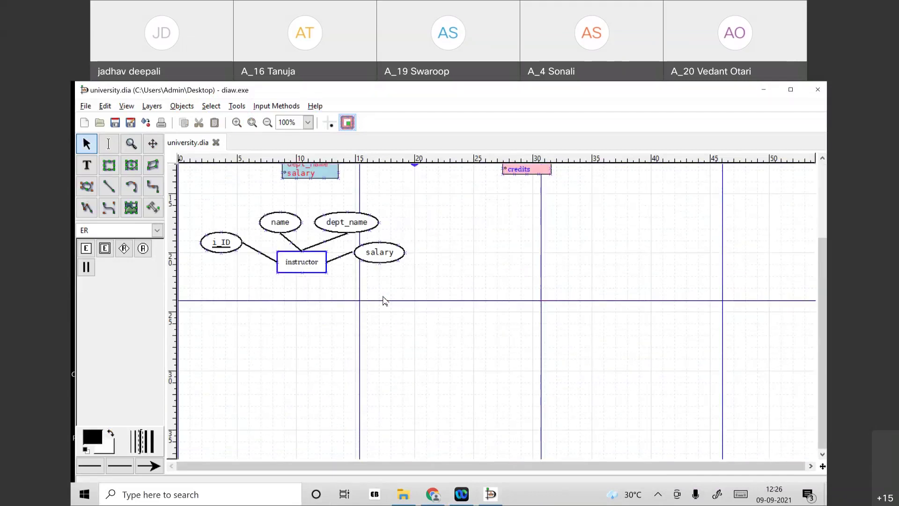
scroll(383, 300, "down", 3)
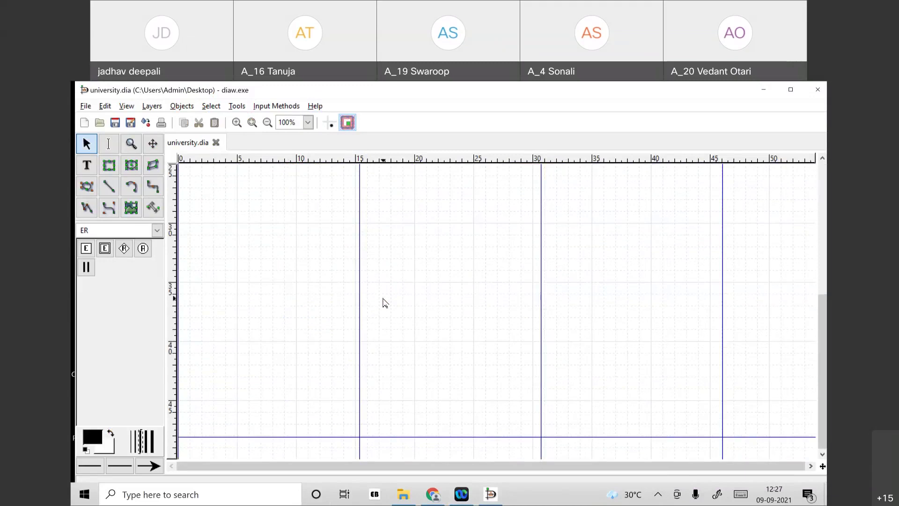
scroll(439, 310, "up", 3)
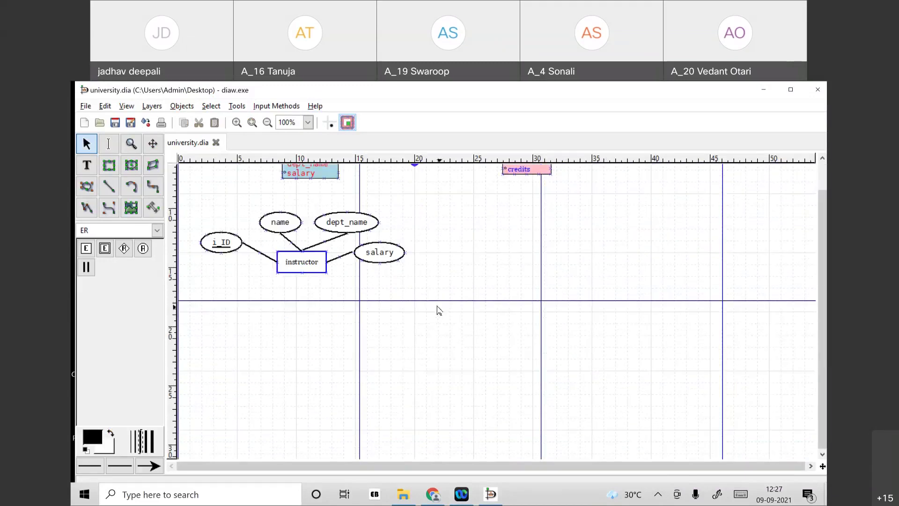
scroll(439, 311, "up", 3)
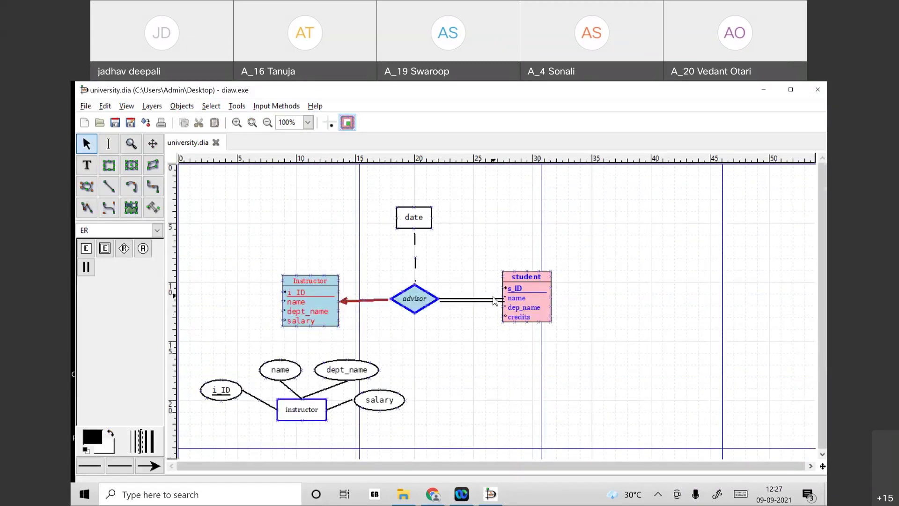
Step: Switch to the Database shape sheet and place two tables side by side in the empty area below the ER diagram
scroll(495, 300, "down", 6)
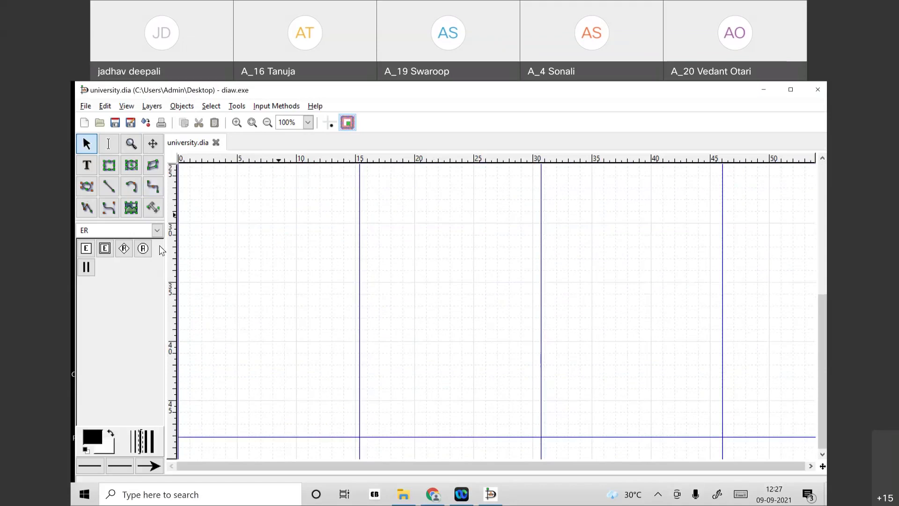
left_click(157, 231)
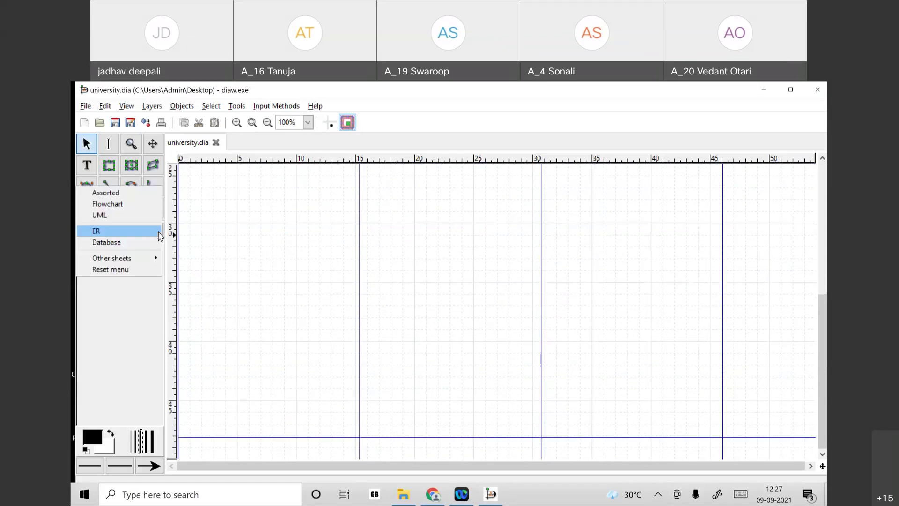
left_click(135, 242)
left_click(86, 248)
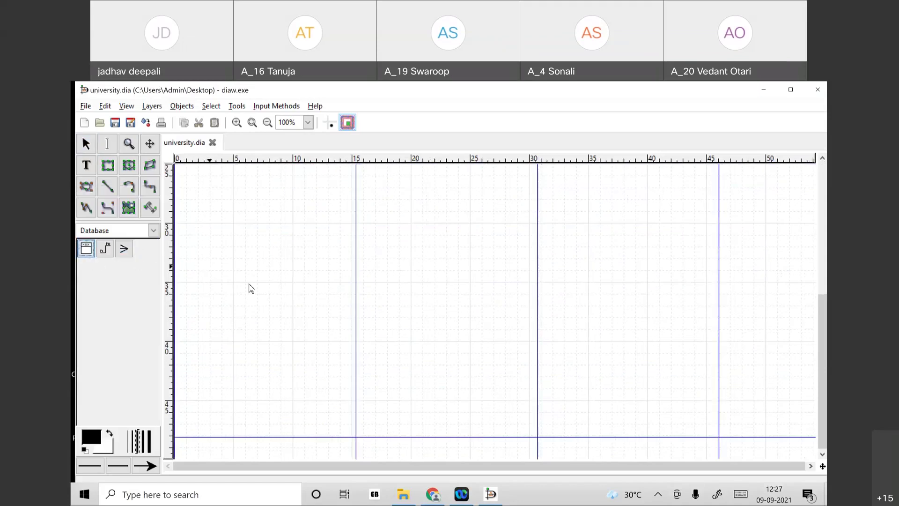
left_click(248, 283)
left_click(86, 248)
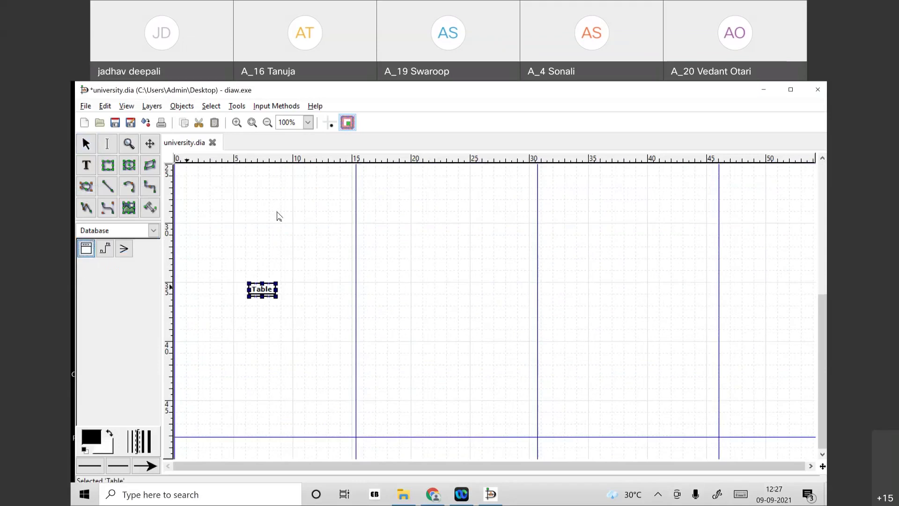
left_click(468, 285)
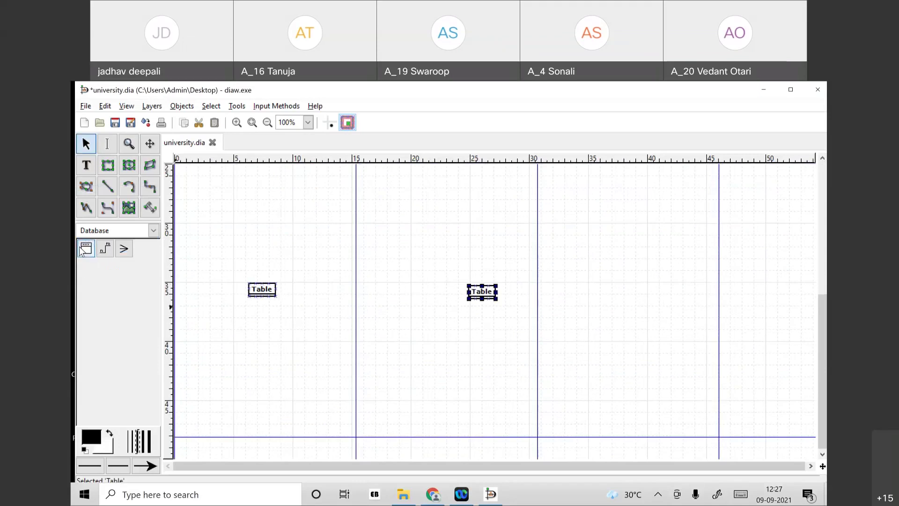
left_click(109, 252)
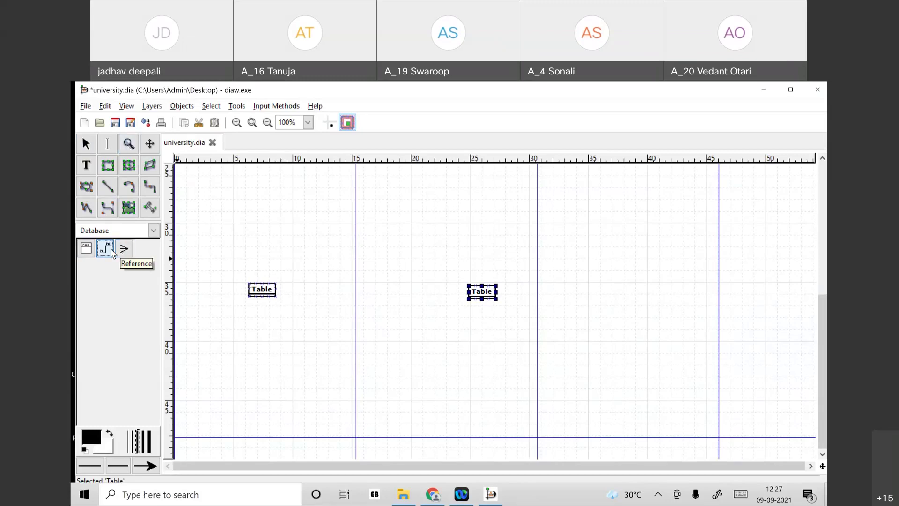
left_click_drag(263, 294, 284, 302)
double_click(279, 301)
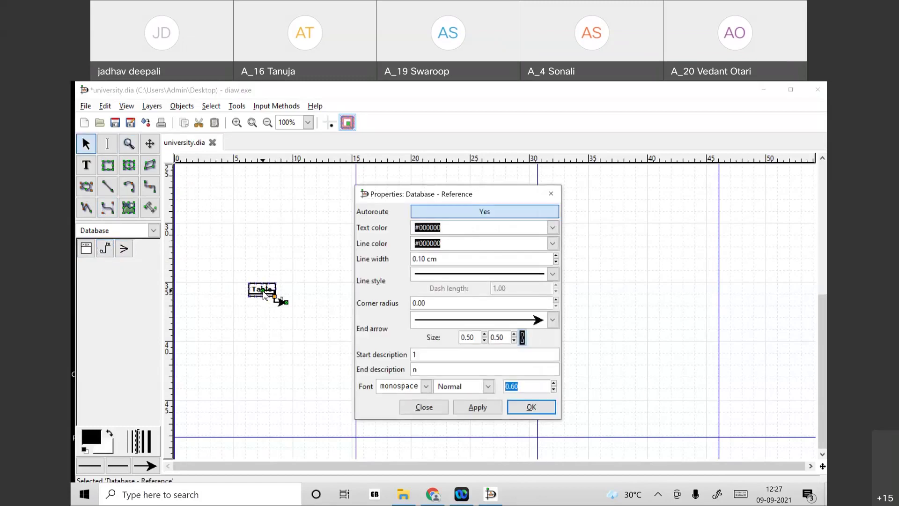
left_click(434, 406)
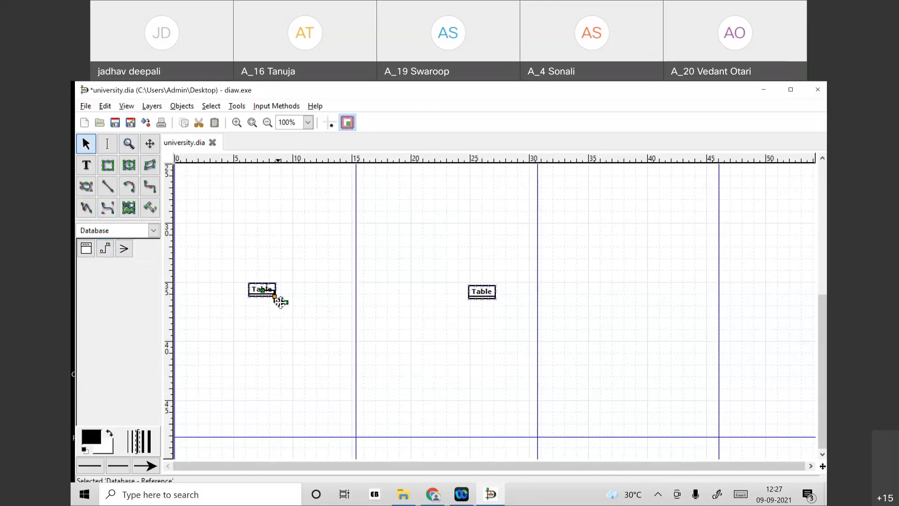
key("Delete")
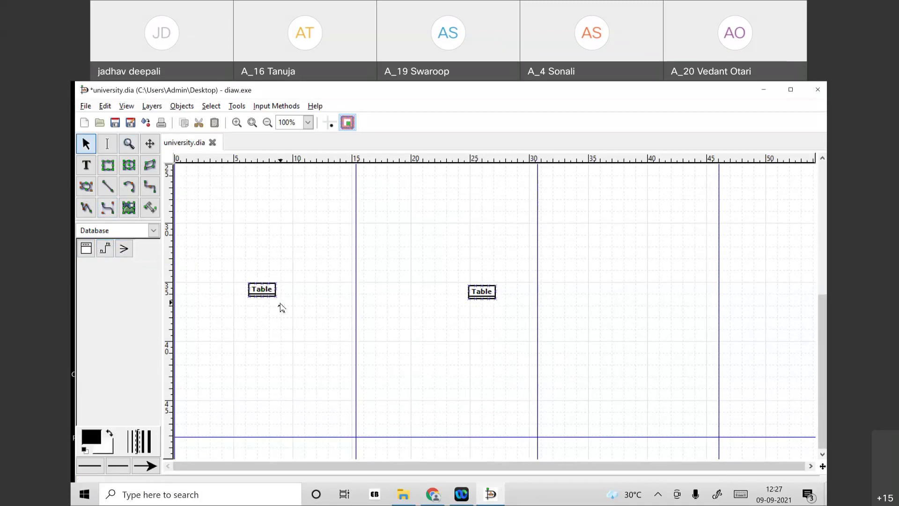
Step: Name the left table course and enable bold font for its primary keys
double_click(255, 287)
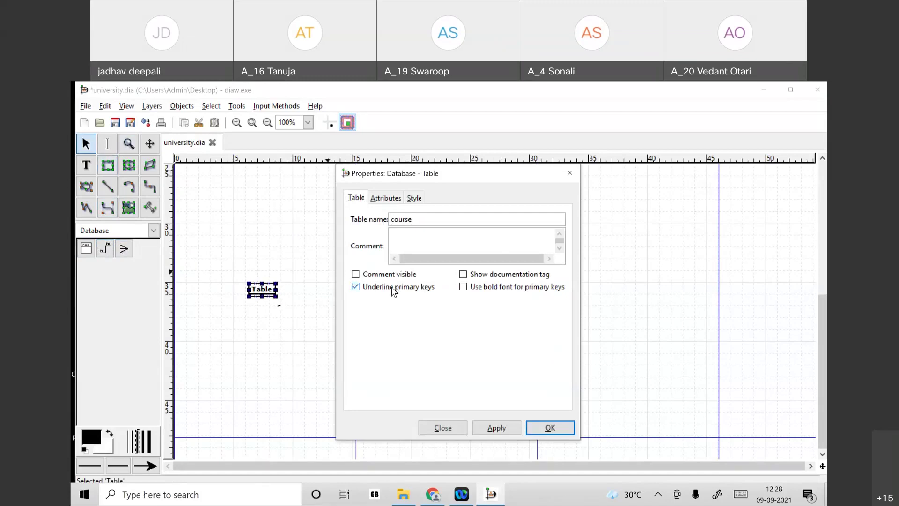
left_click(464, 288)
Step: Add the attribute course_id to the course table and make it the primary key
left_click(385, 198)
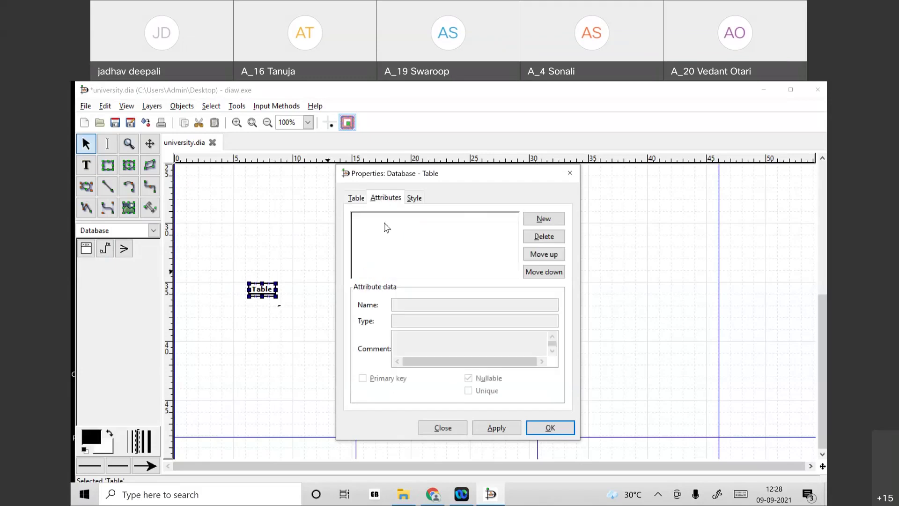
left_click(534, 218)
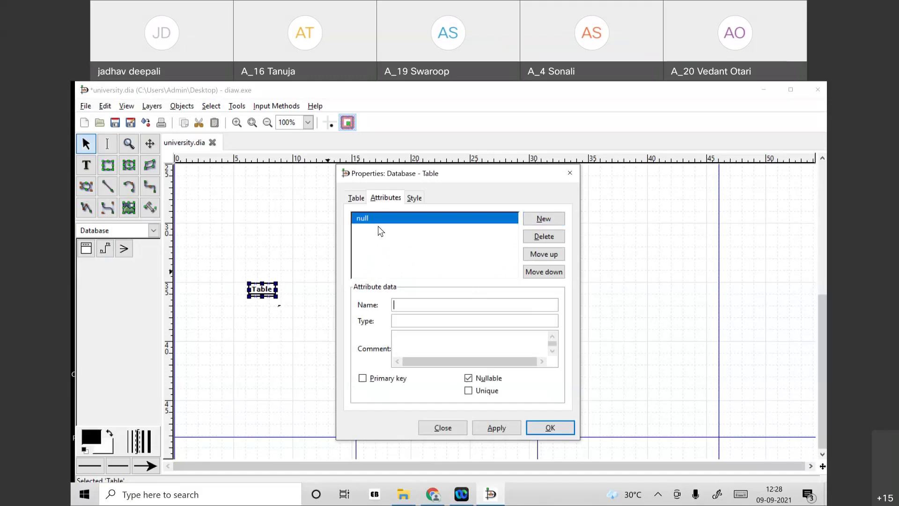
type("course_id")
left_click(363, 378)
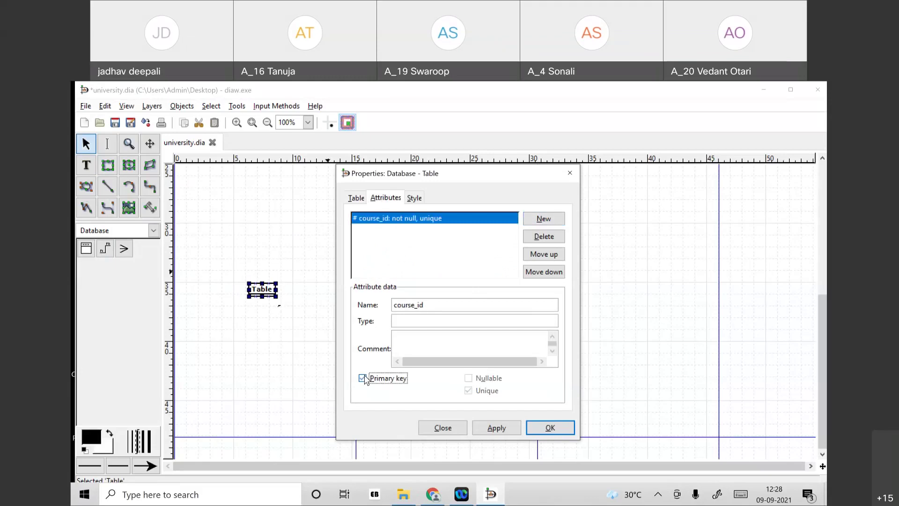
Step: Add a non-nullable title attribute and a credits attribute to the course table
left_click(562, 217)
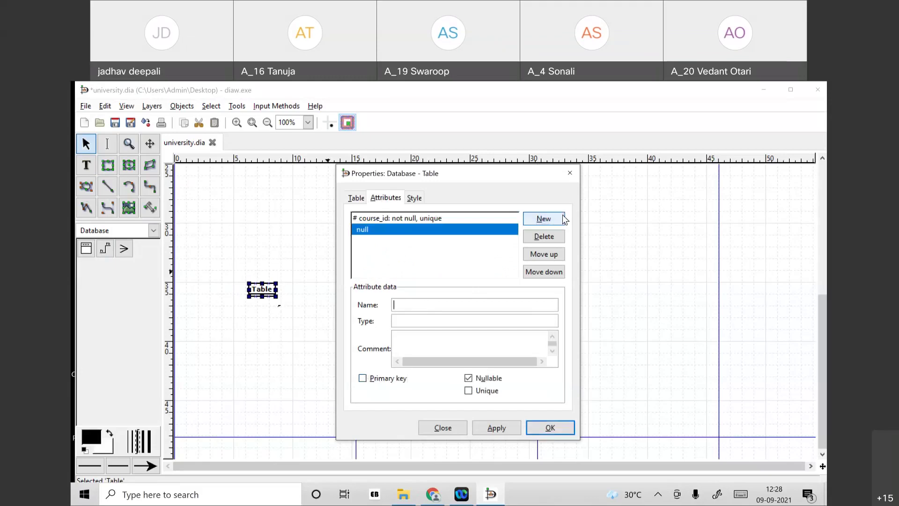
type("titkl")
key("BackSpace")
key("BackSpace")
type("le")
left_click(468, 377)
left_click(544, 219)
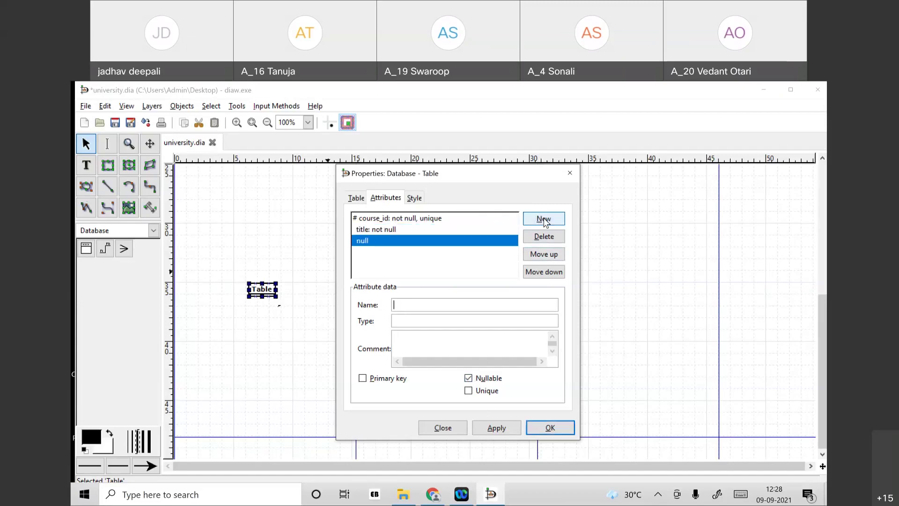
type("credits")
Step: Set the course table's text color to #A52A2A and apply the table properties
left_click(355, 198)
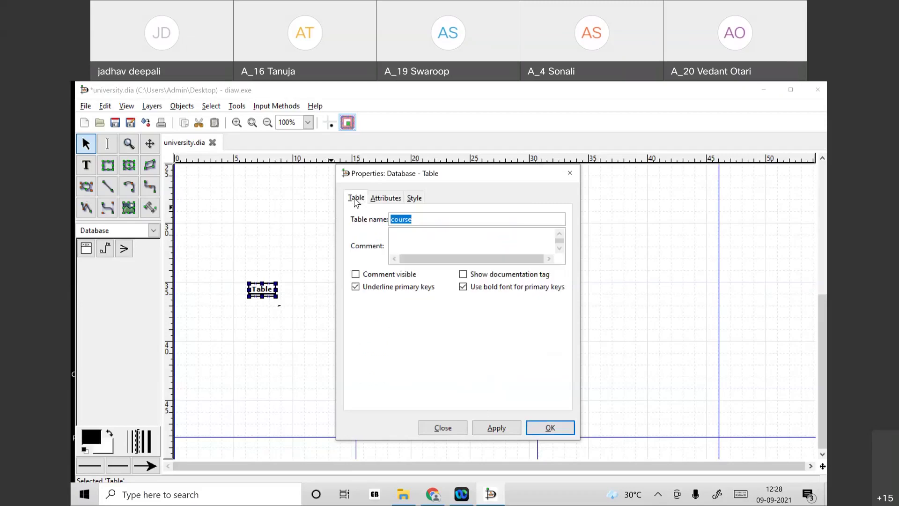
left_click(385, 198)
left_click(414, 199)
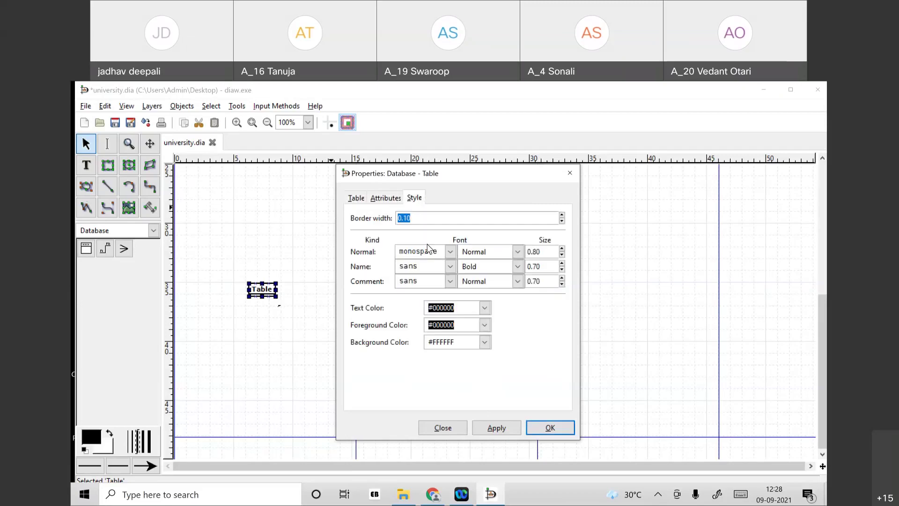
left_click(485, 312)
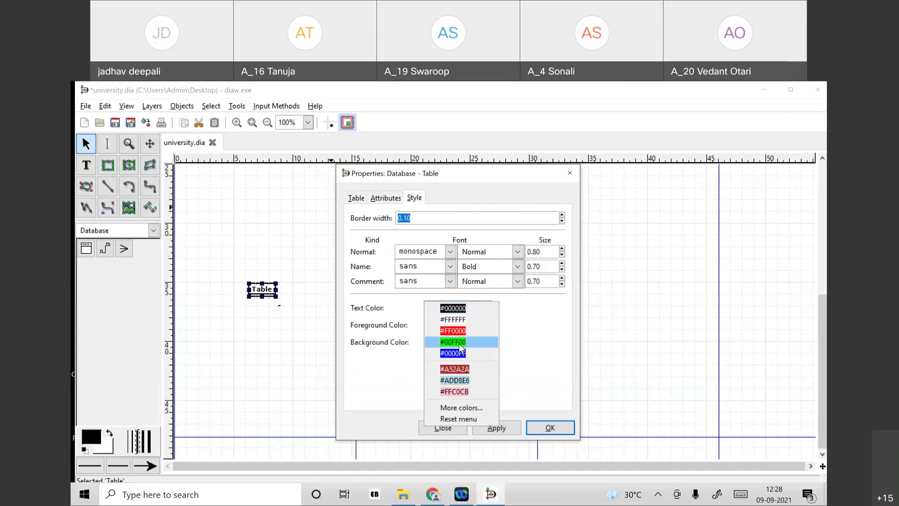
left_click(460, 369)
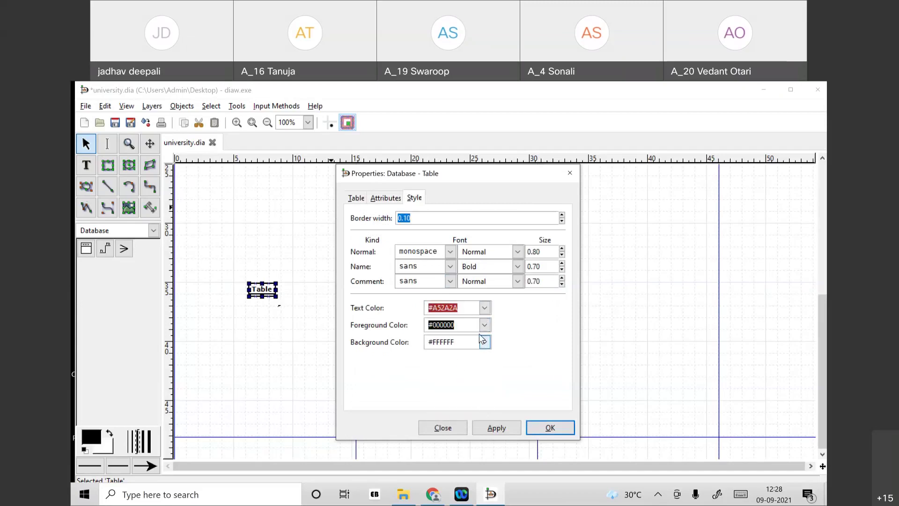
left_click(496, 428)
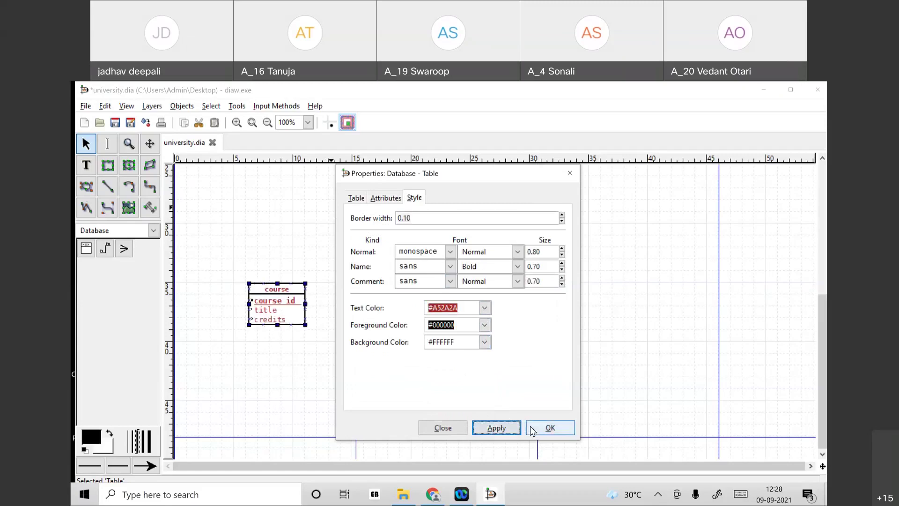
left_click(534, 430)
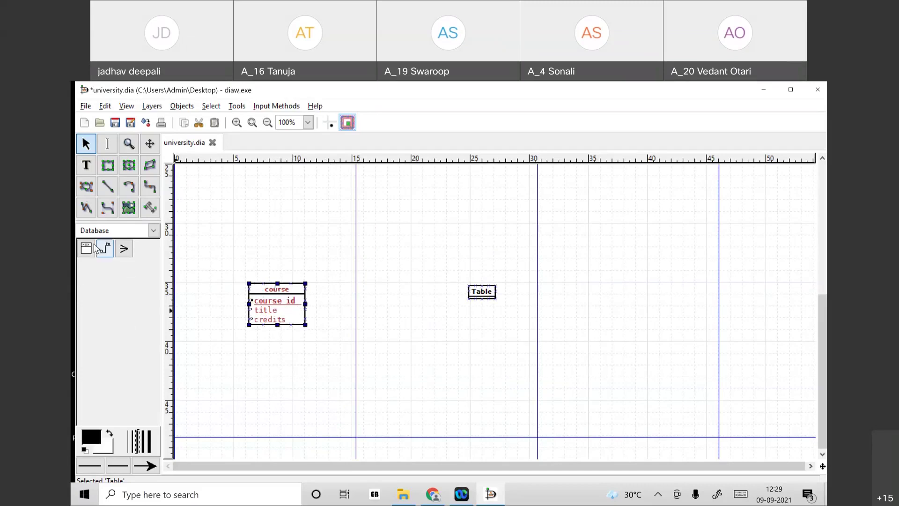
Step: Name the second table section and turn off underlining of its primary keys
double_click(479, 287)
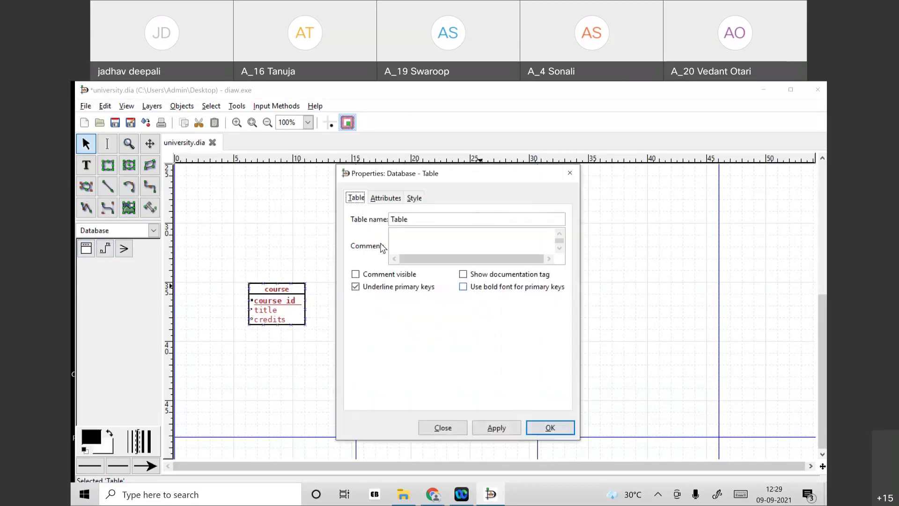
left_click_drag(447, 229, 297, 227)
type("section")
left_click(382, 197)
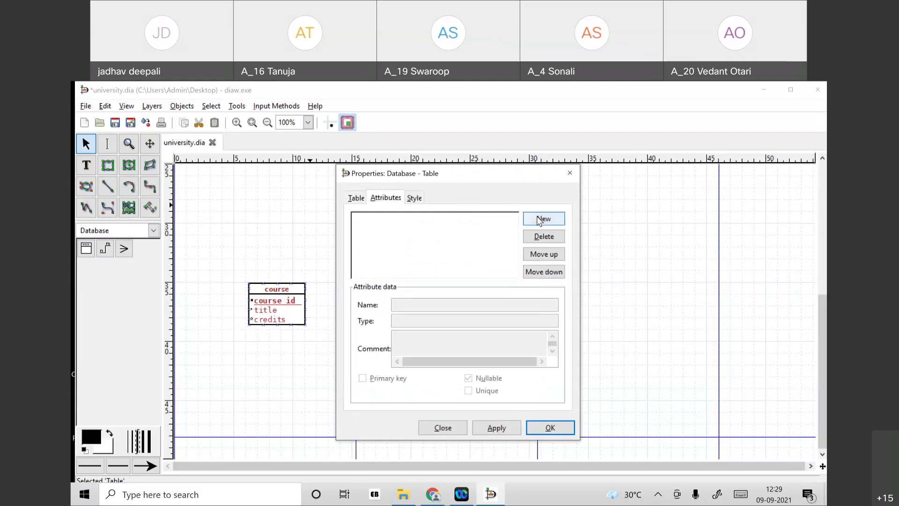
left_click(355, 197)
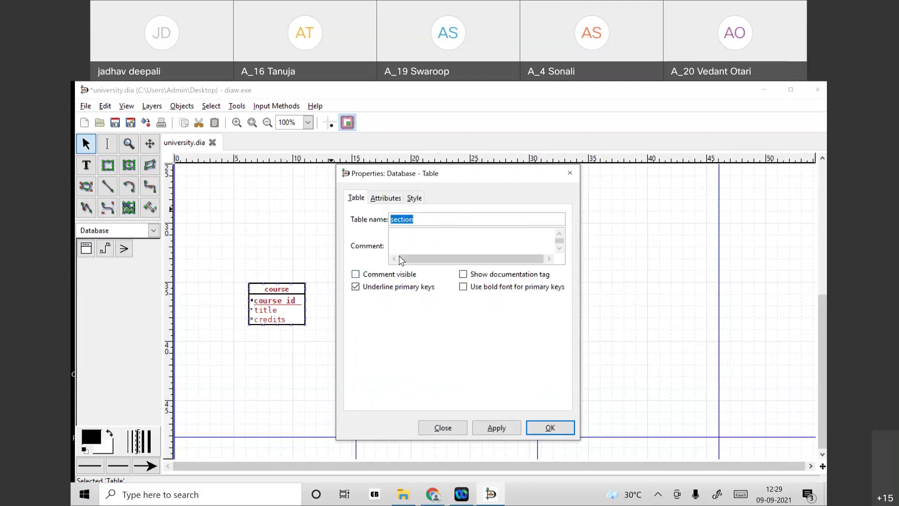
left_click(397, 291)
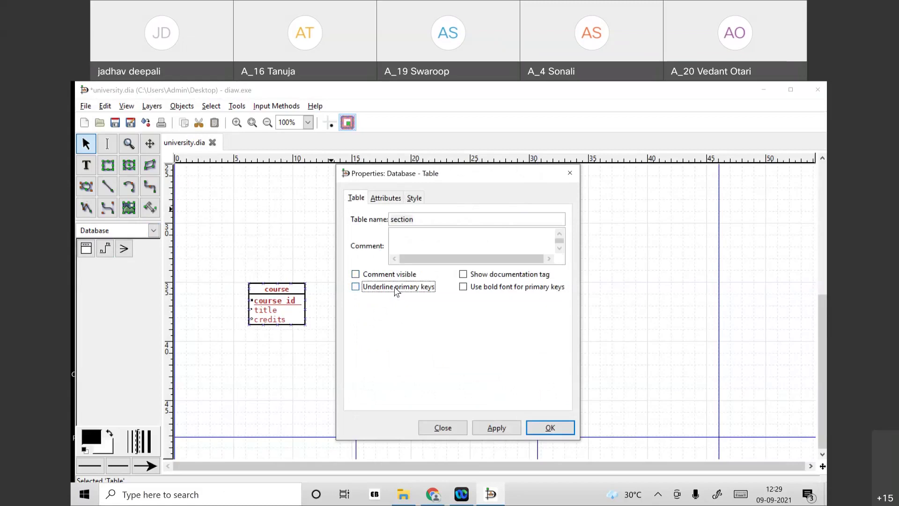
left_click(386, 198)
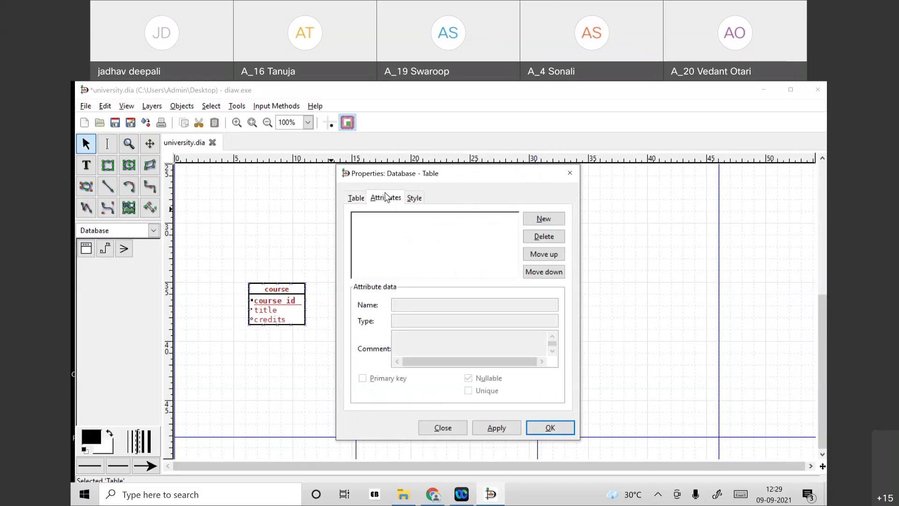
Step: Add the attributes sec_id as non-nullable, semester and year to the section table and apply them
left_click(541, 219)
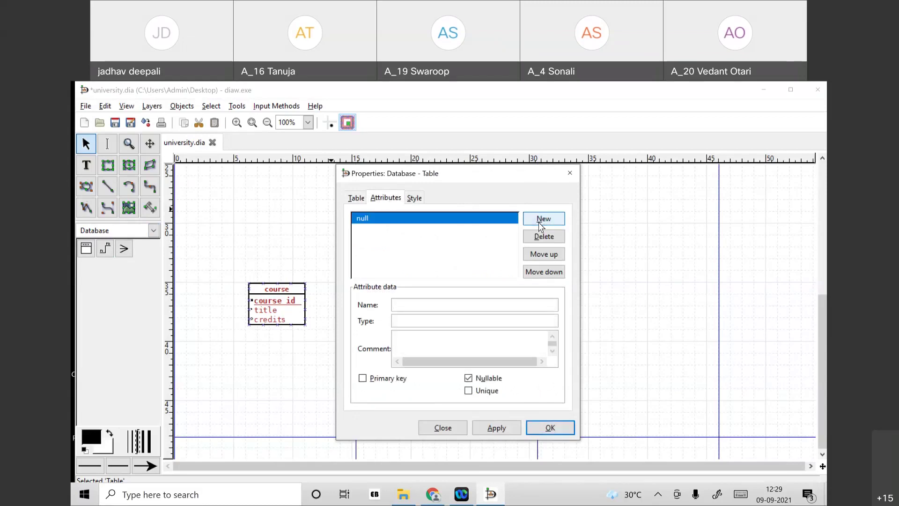
type("sec_id")
left_click(469, 379)
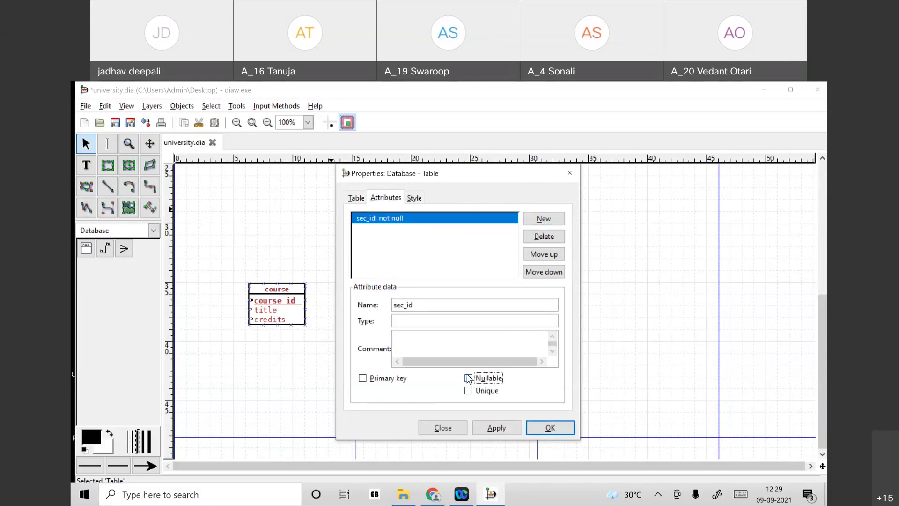
left_click(561, 214)
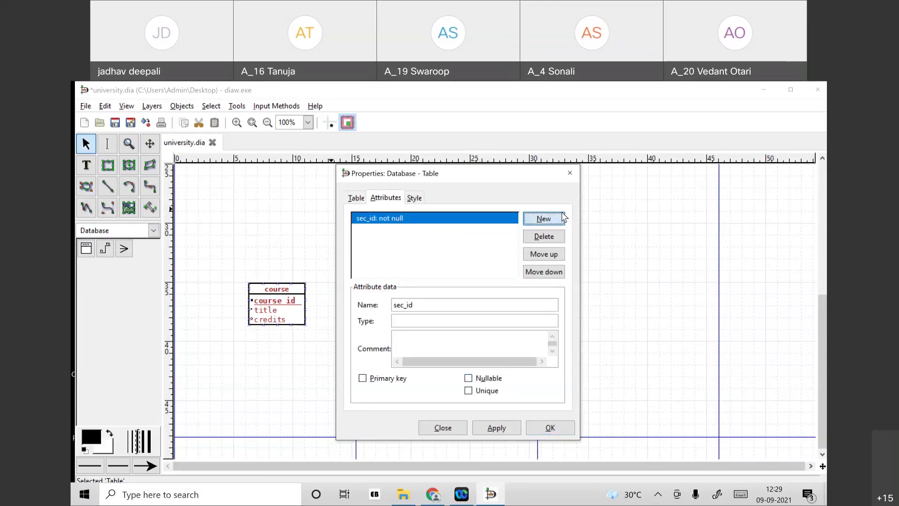
type("semester")
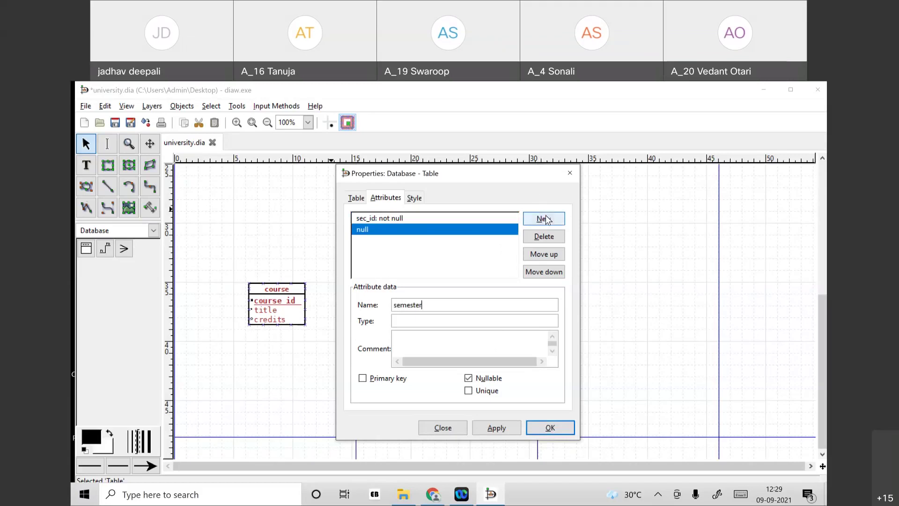
left_click(546, 220)
type("year")
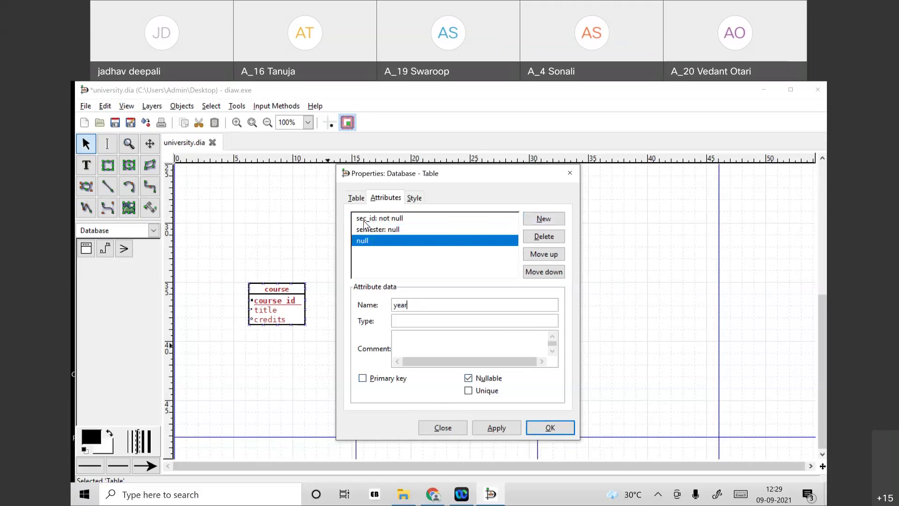
left_click(412, 200)
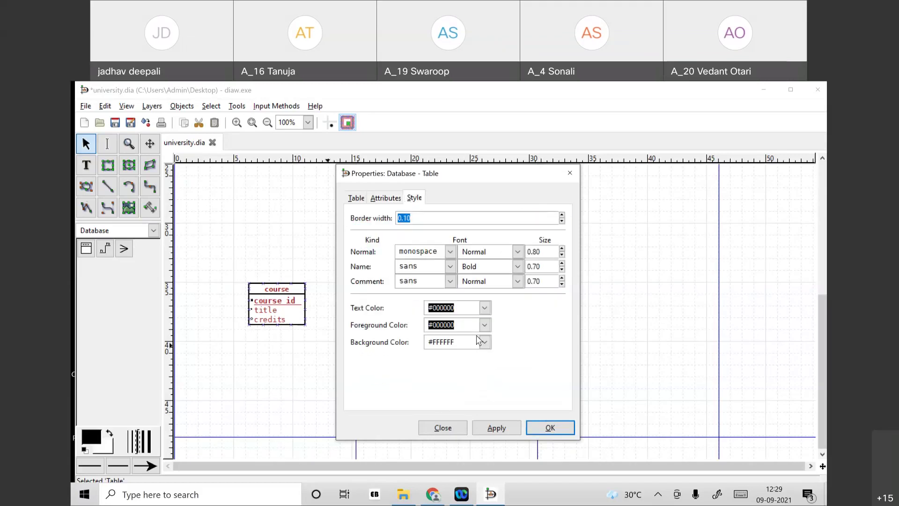
left_click(514, 429)
left_click(546, 429)
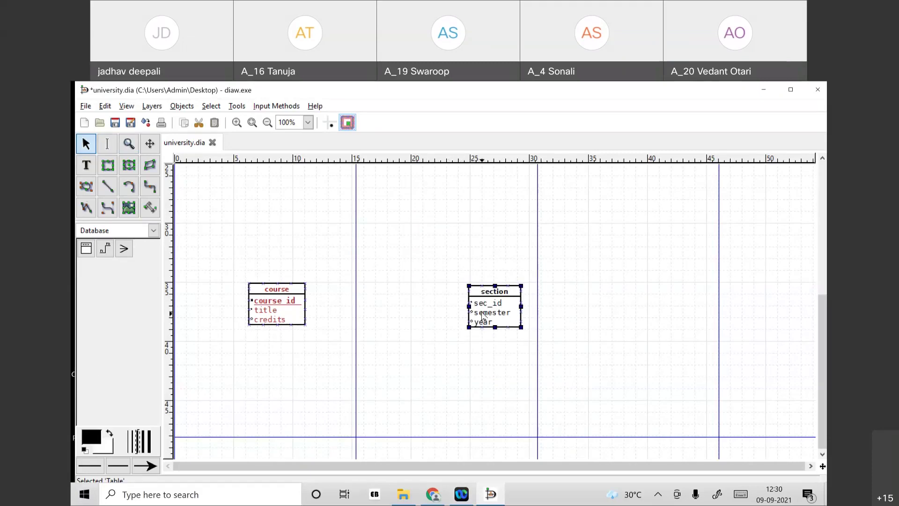
Step: Draw a short dashed line without an end arrow and place it as an underline beneath sec_id in the section table
left_click(108, 188)
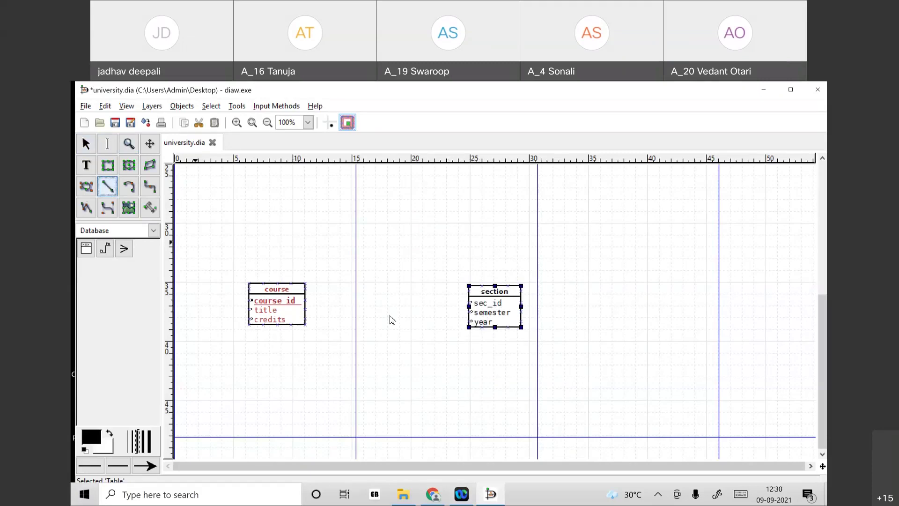
left_click_drag(434, 381, 455, 379)
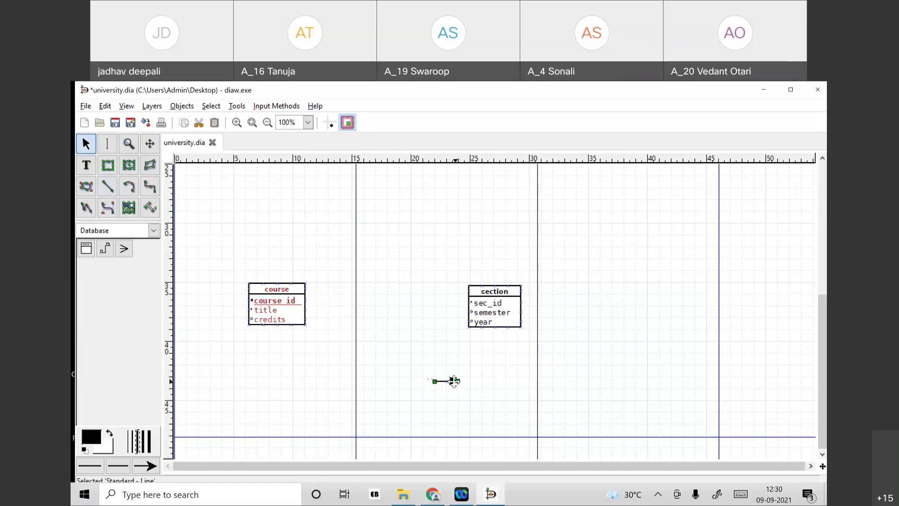
double_click(455, 380)
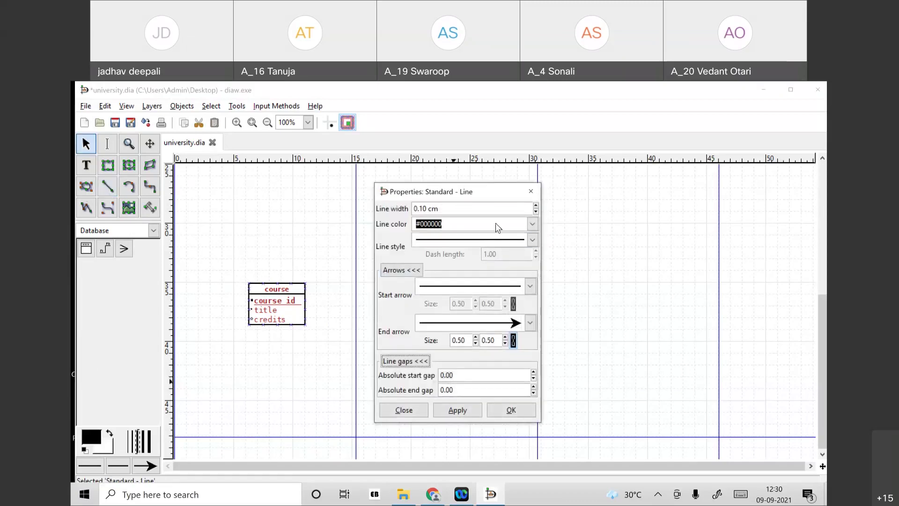
left_click(533, 240)
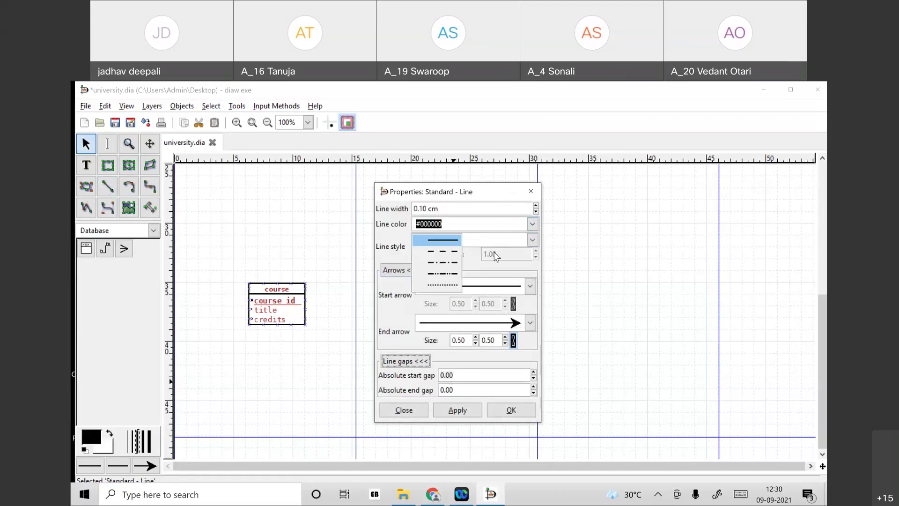
left_click(454, 252)
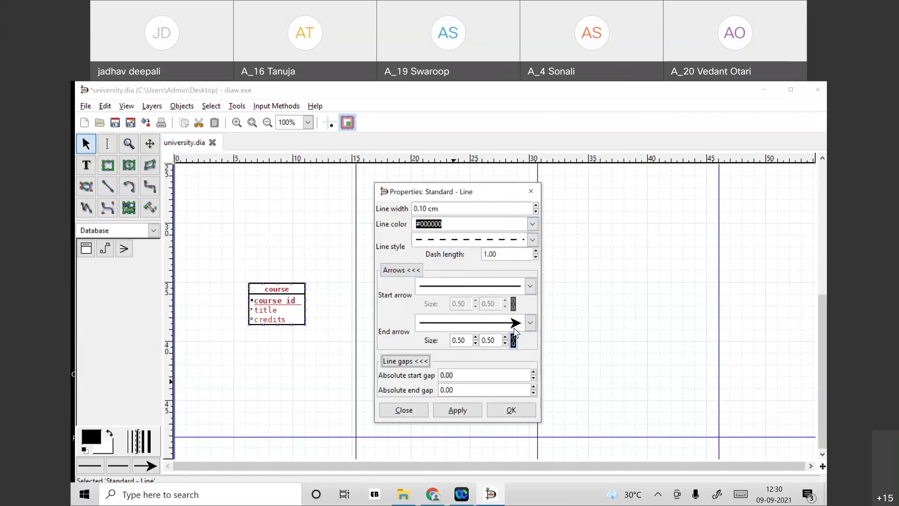
left_click(530, 323)
left_click(479, 291)
left_click(465, 410)
left_click(510, 409)
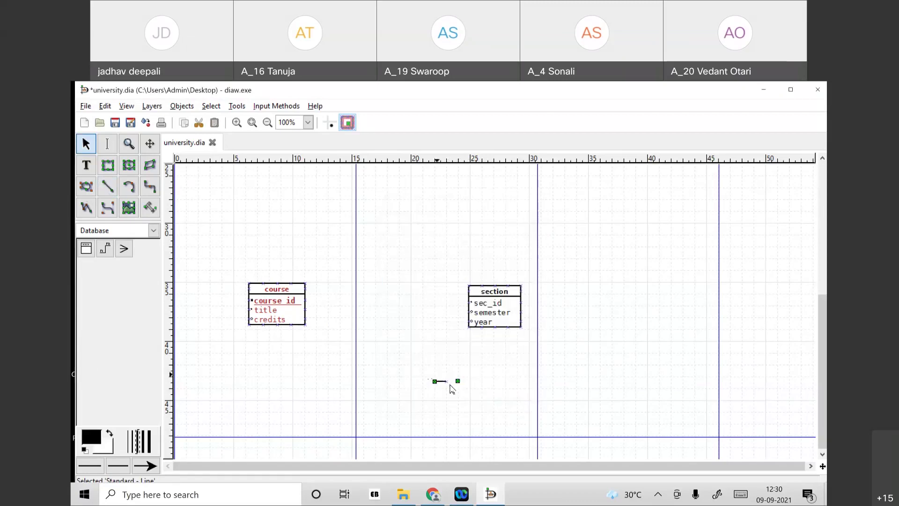
left_click_drag(458, 381, 494, 307)
left_click(492, 382)
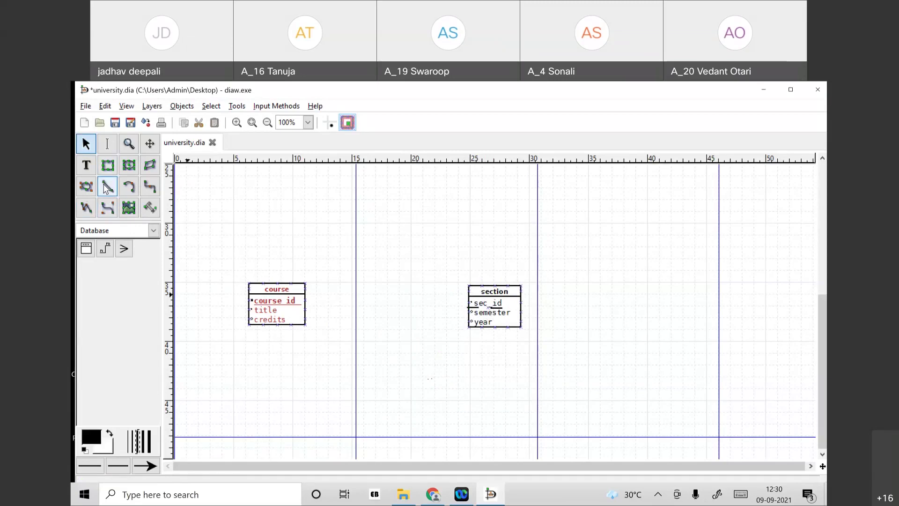
Step: Draw a second short line below the section table and remove its end arrow
double_click(425, 364)
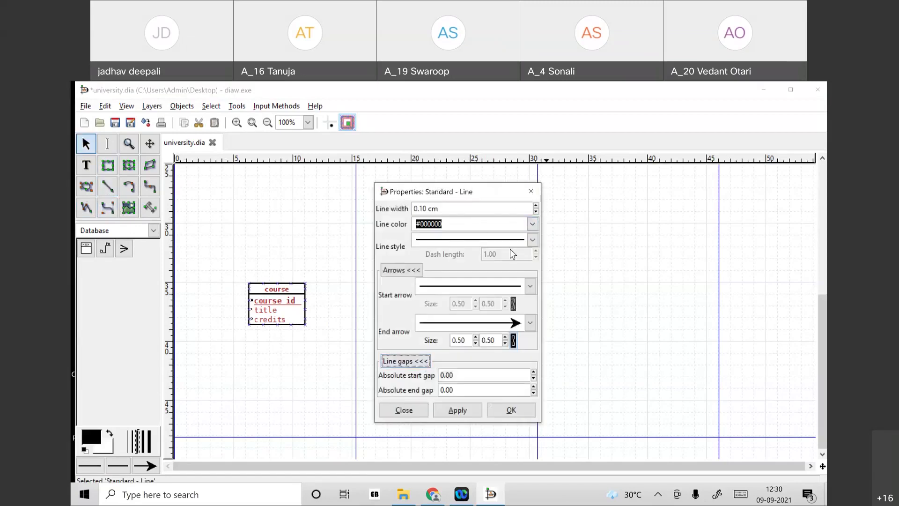
left_click(533, 240)
left_click(441, 240)
left_click(521, 323)
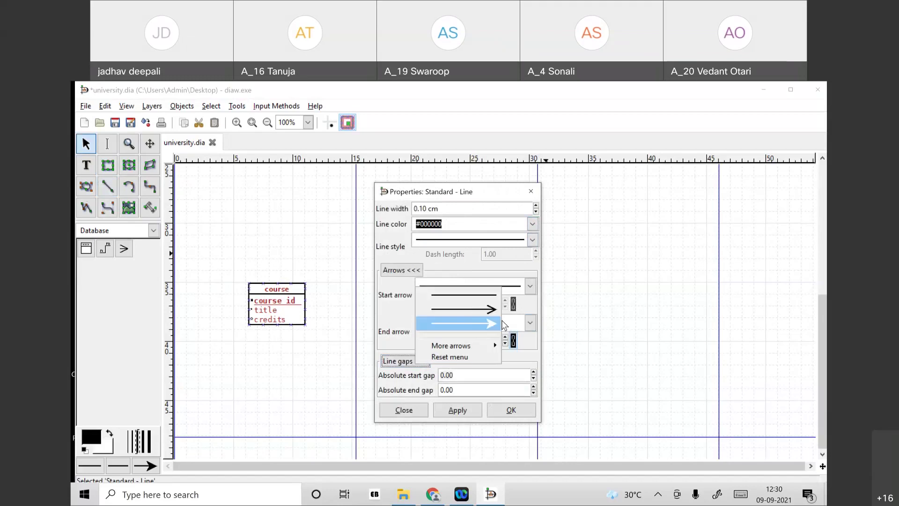
left_click(467, 296)
left_click(455, 411)
left_click(517, 410)
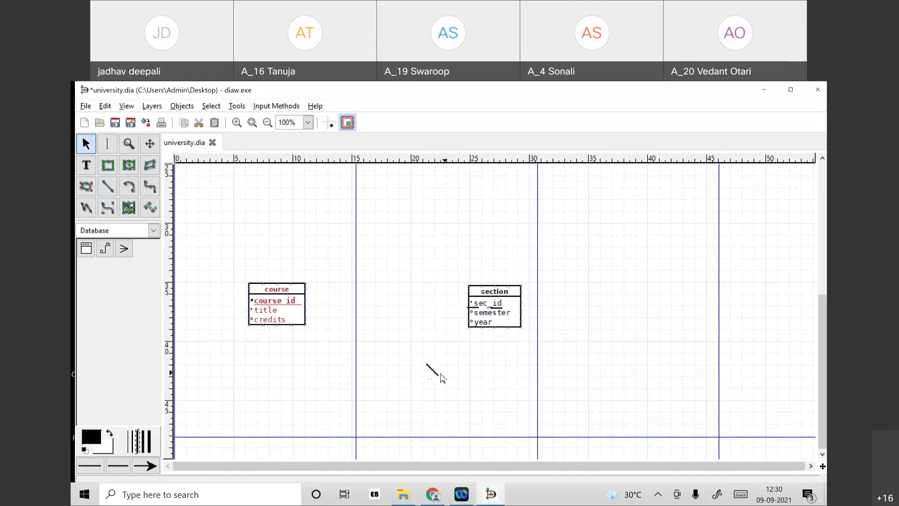
Step: Straighten the second line horizontally, make it dashed and place it beneath semester in the section table
left_click_drag(438, 376, 456, 364)
double_click(456, 364)
left_click(482, 242)
left_click(433, 248)
left_click(457, 410)
left_click(510, 410)
mouse_move(426, 366)
left_mouse_down()
mouse_move(451, 323)
mouse_move(424, 364)
left_mouse_up()
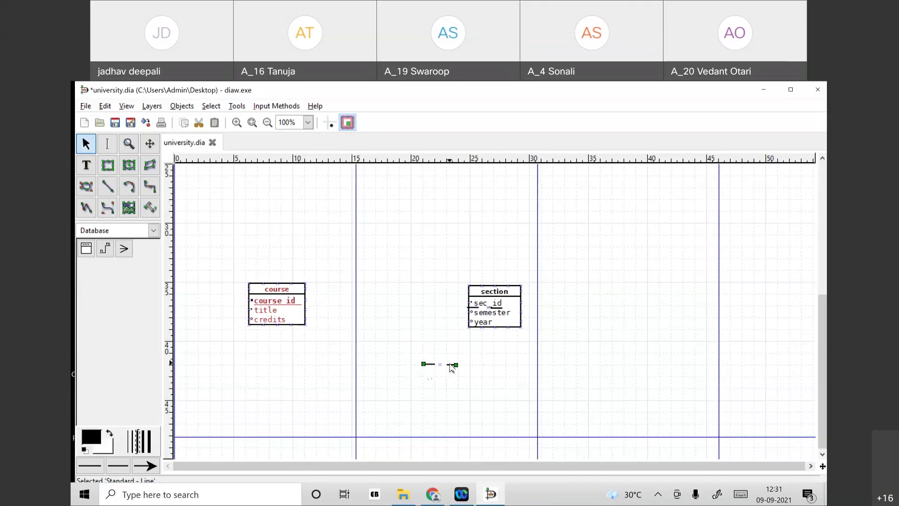
left_click_drag(456, 365, 497, 320)
Step: Draw a third short horizontal line below the section table and set its line style to dashed
left_click(108, 186)
left_click_drag(446, 361, 480, 361)
double_click(475, 361)
left_click(468, 241)
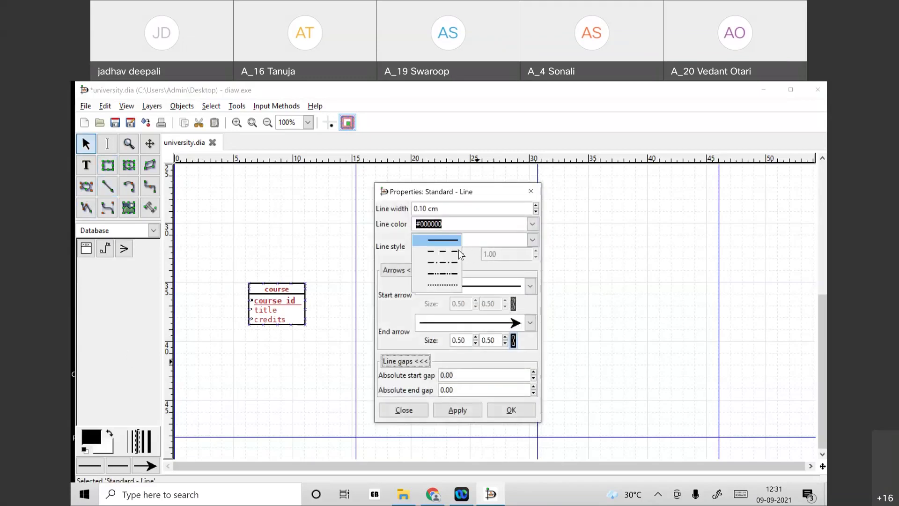
left_click(459, 250)
left_click(445, 206)
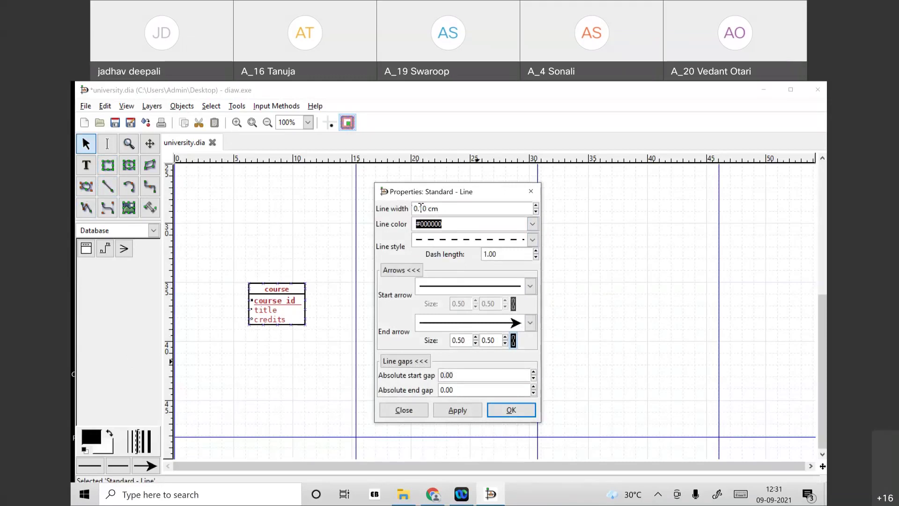
left_click(427, 208)
left_click(457, 411)
left_click(497, 411)
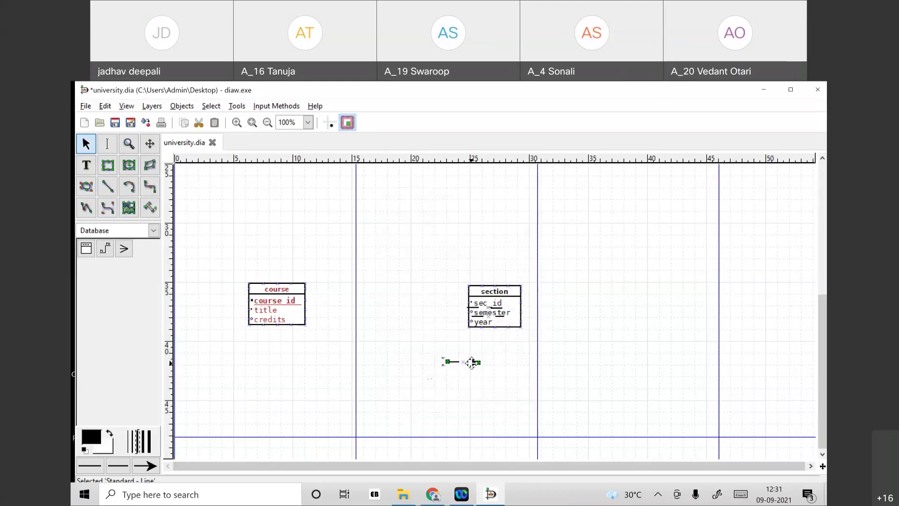
Step: Remove the third line's end arrow and place it as a dashed underline beneath year in the section table
double_click(472, 361)
left_click(530, 323)
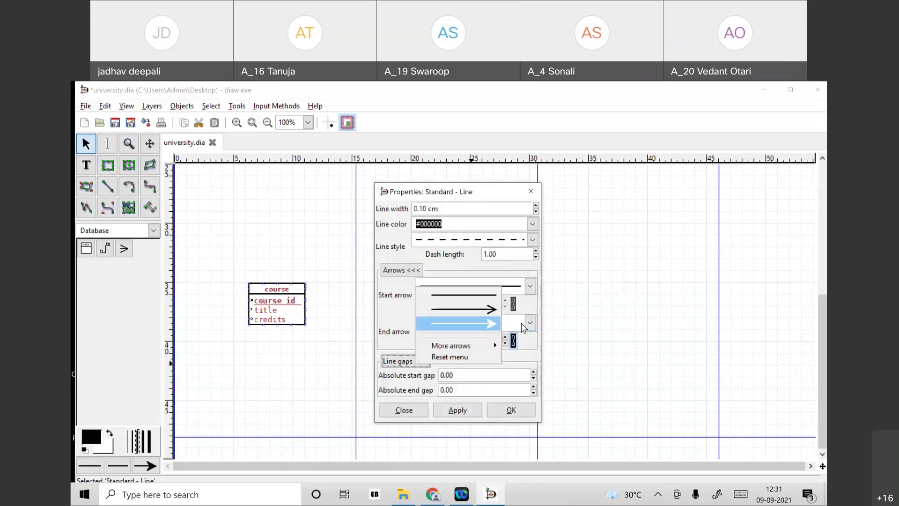
left_click(484, 291)
left_click(458, 409)
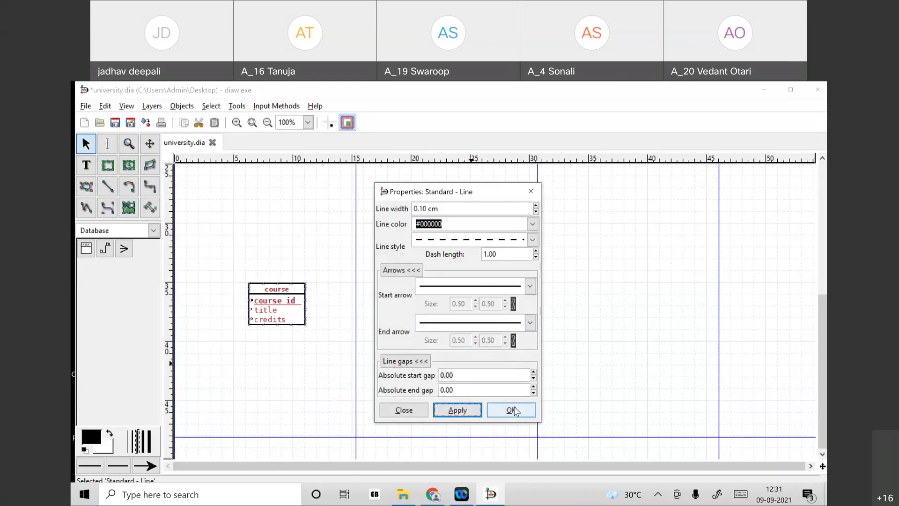
left_click(511, 410)
left_click_drag(455, 361, 481, 324)
left_click(496, 382)
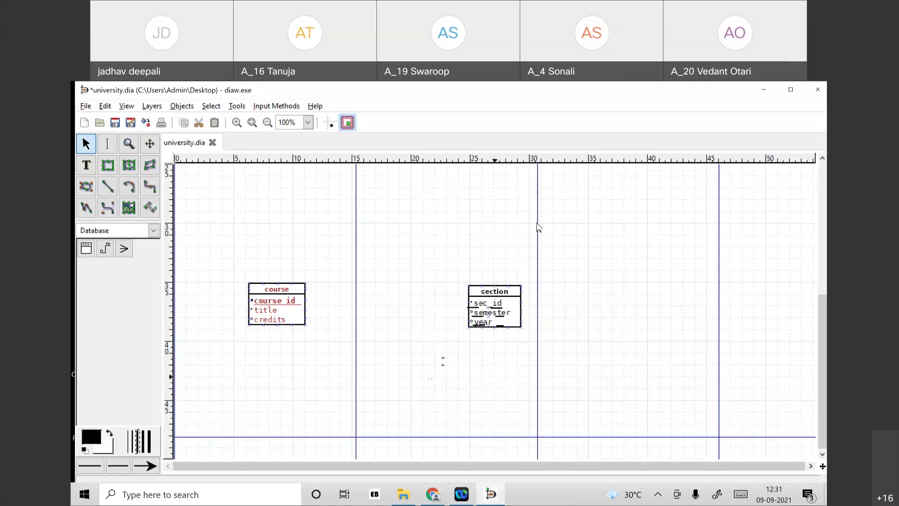
Step: Switch to the ER shapes and place a relationship diamond between the course and section tables
left_click(113, 236)
left_click(113, 243)
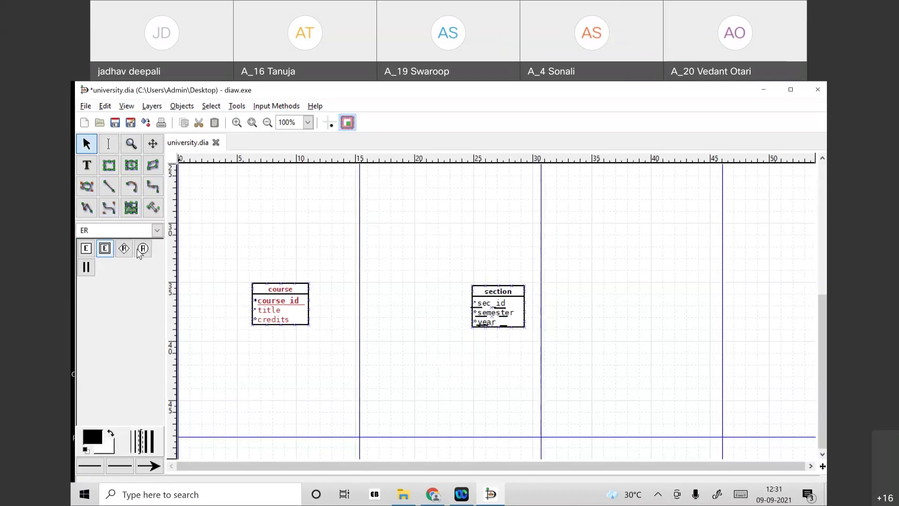
left_click(123, 248)
left_click(355, 279)
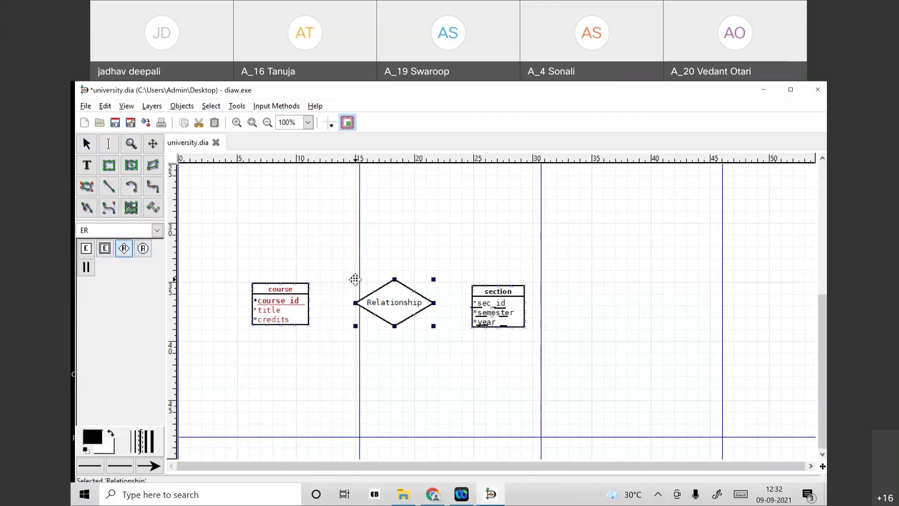
Step: Name the relationship diamond sec_course and set it as identifying
double_click(388, 317)
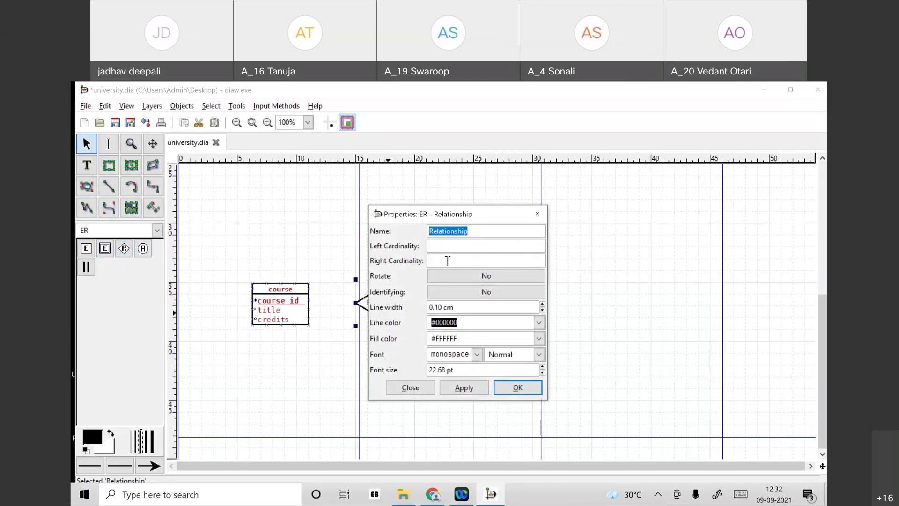
left_click(459, 291)
left_click(475, 240)
key("shift+Tab")
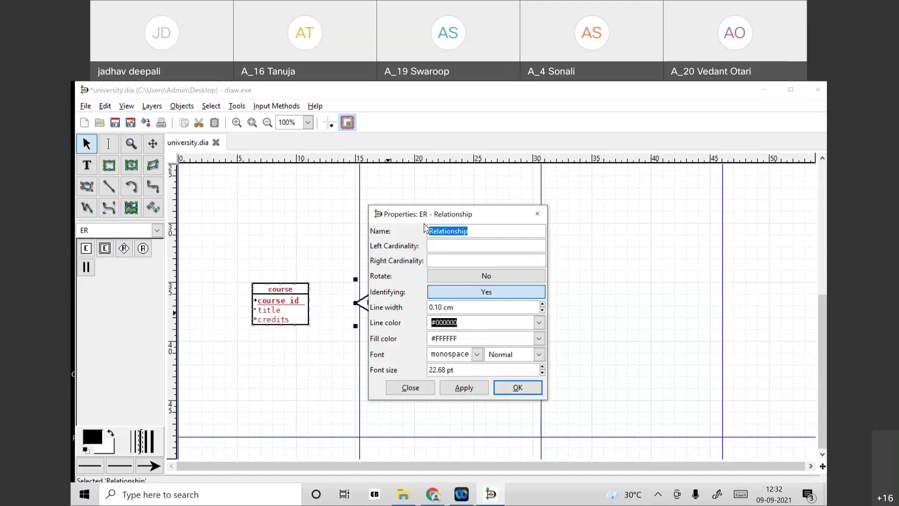
type("sec_course")
left_click(516, 388)
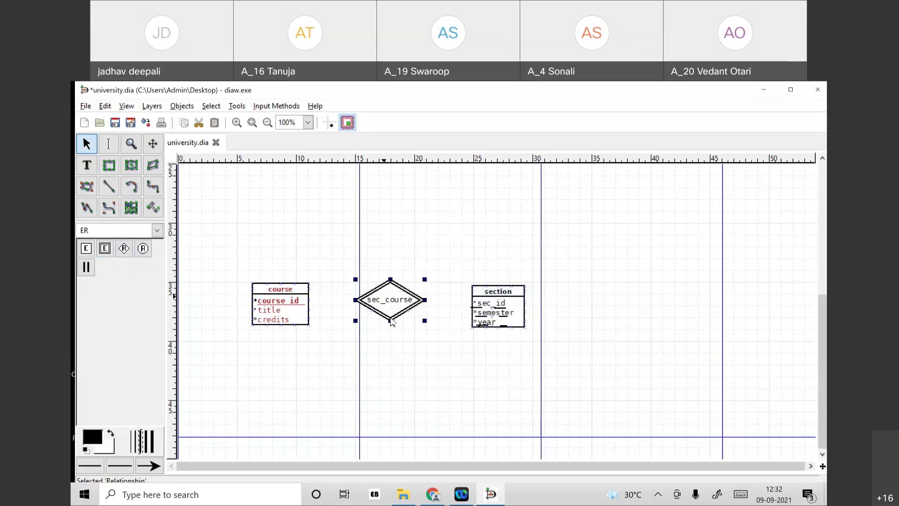
left_click(111, 191)
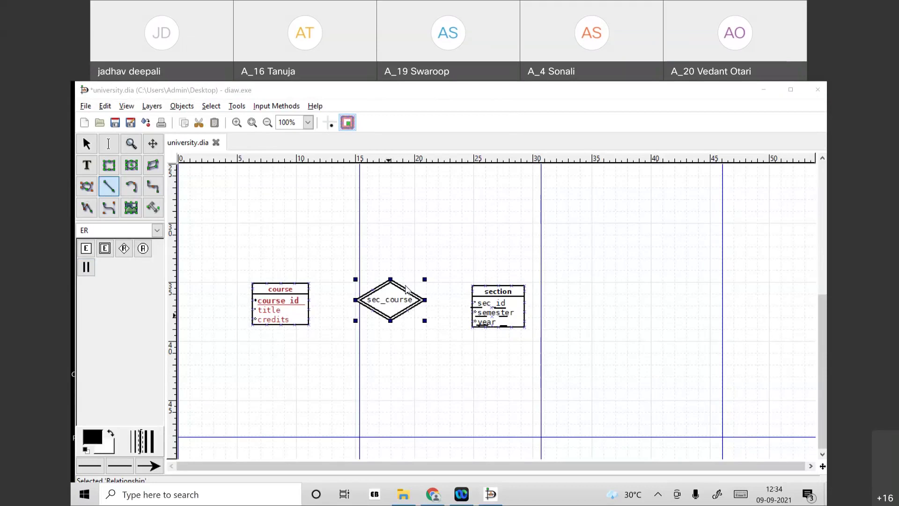
left_click(493, 288)
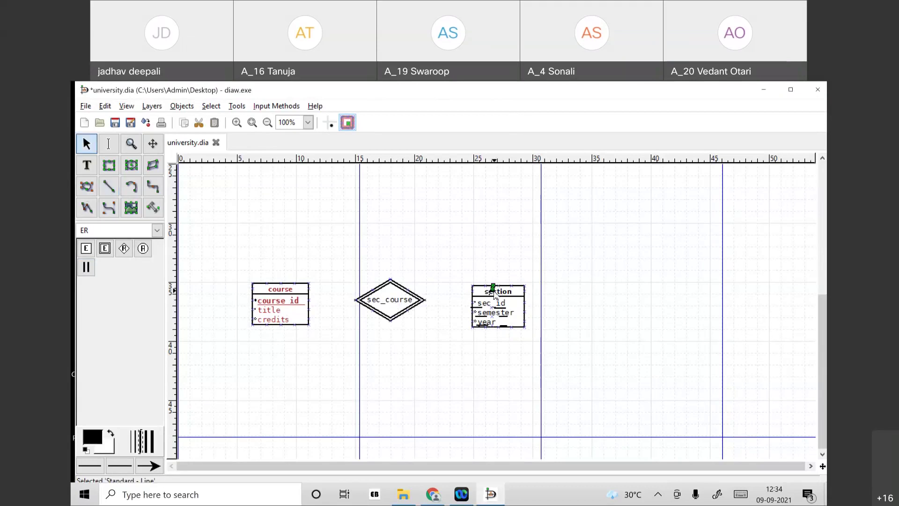
key("Delete")
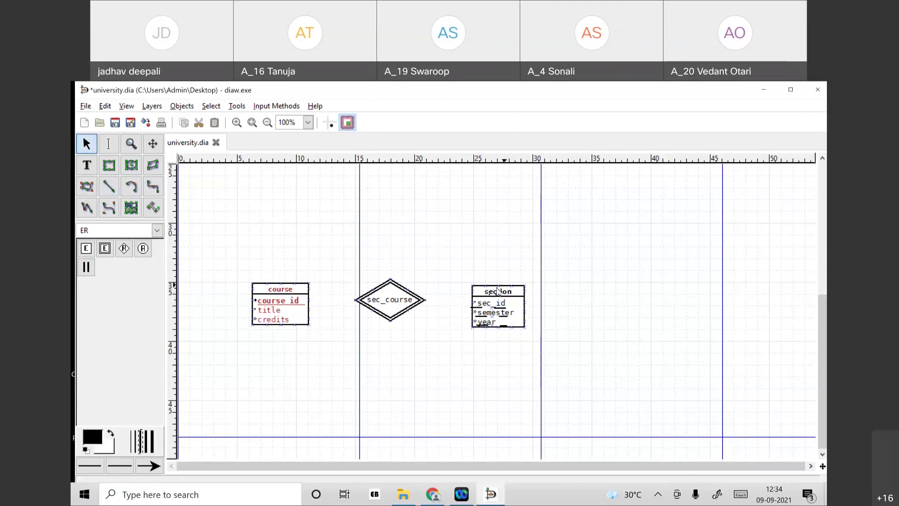
left_click_drag(506, 284, 506, 276)
left_click_drag(507, 284, 506, 284)
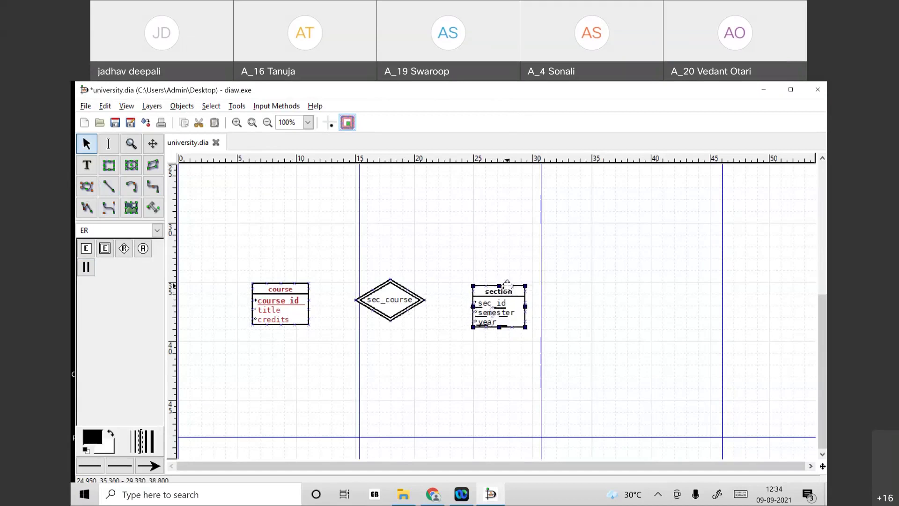
left_click(431, 351)
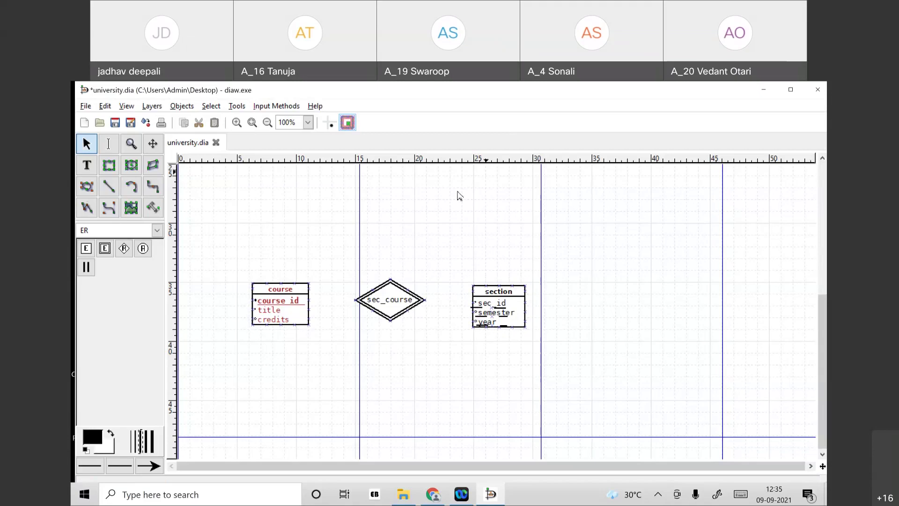
Step: Connect the sec_course diamond to the section table with an ER participation line
left_click(85, 267)
left_click(86, 268)
left_click_drag(424, 300, 470, 305)
left_click(87, 268)
left_click_drag(309, 308, 355, 300)
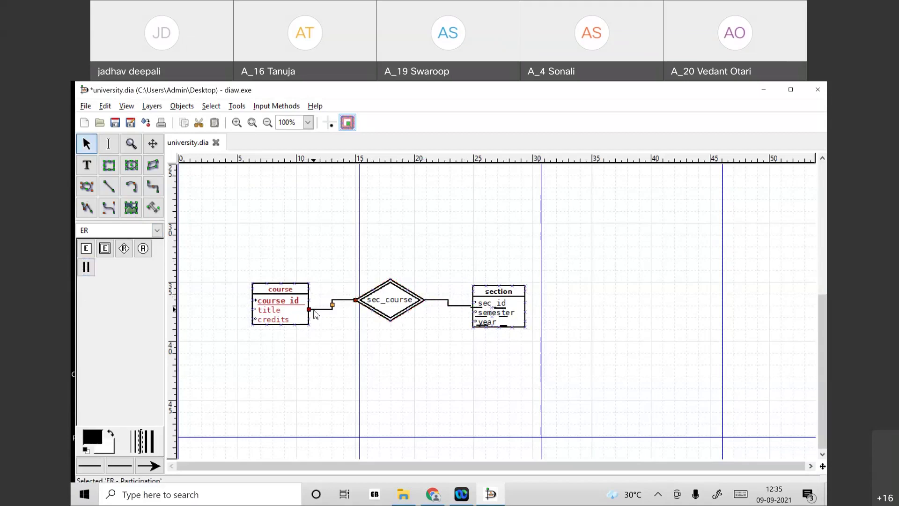
key("Delete")
Step: Draw a straight arrow from the sec_course diamond to the course_id row of the course table
left_click(109, 186)
mouse_move(356, 299)
left_mouse_down()
mouse_move(310, 309)
mouse_move(309, 300)
left_mouse_up()
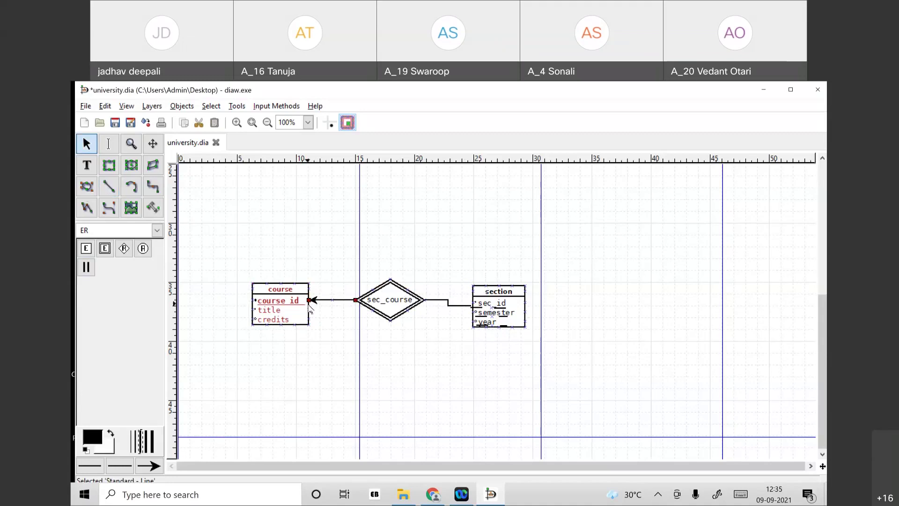
Step: Make the participation between sec_course and the section table total, shown as a double line
double_click(436, 299)
left_click(446, 308)
left_click(458, 327)
left_click(511, 327)
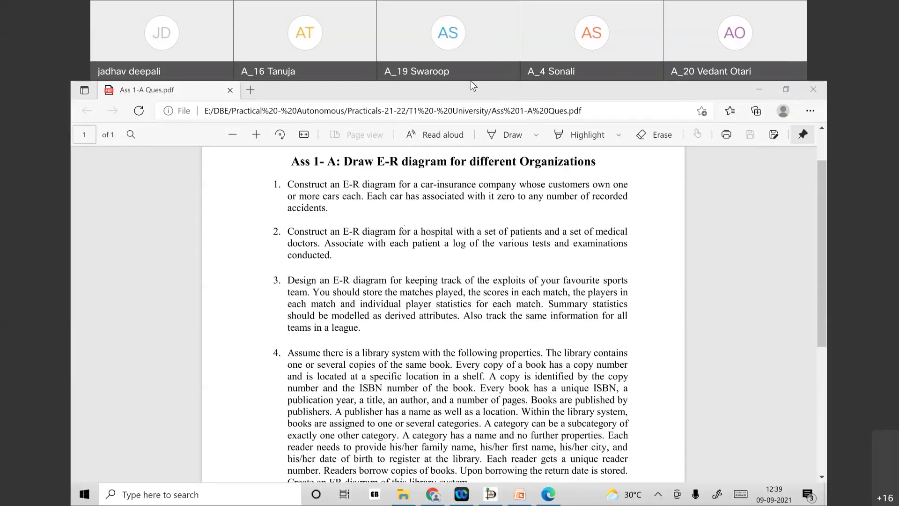
Step: Minimise the open windows, launch EasiNote 2013 from the desktop and return to the Ass 1-A Ques.pdf document
left_click(759, 84)
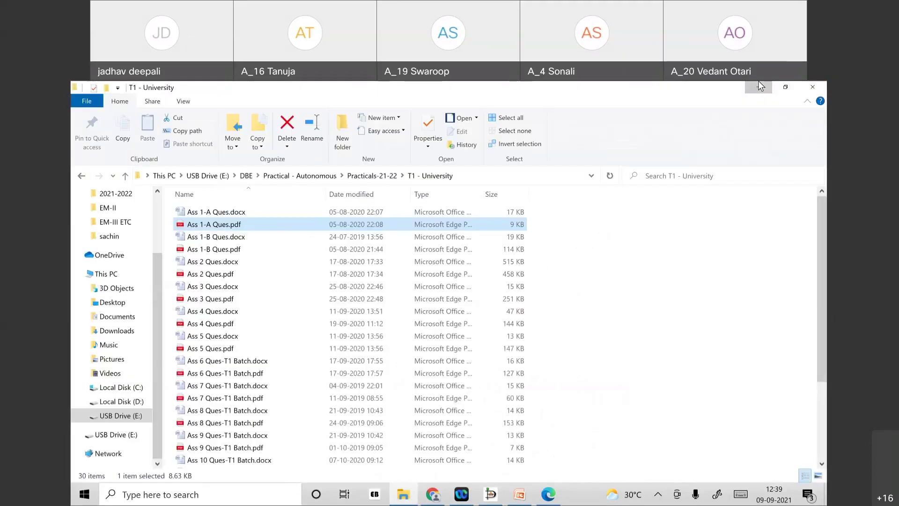
left_click(759, 85)
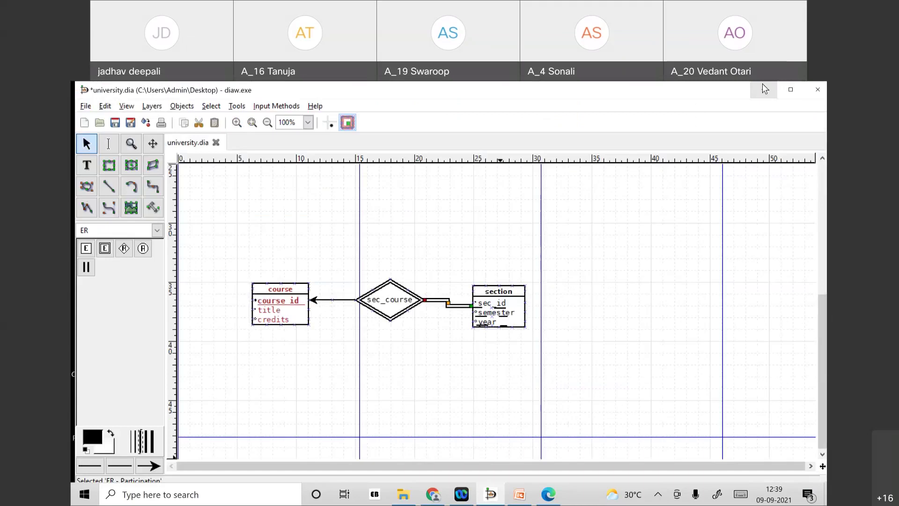
left_click(763, 88)
left_click(178, 123)
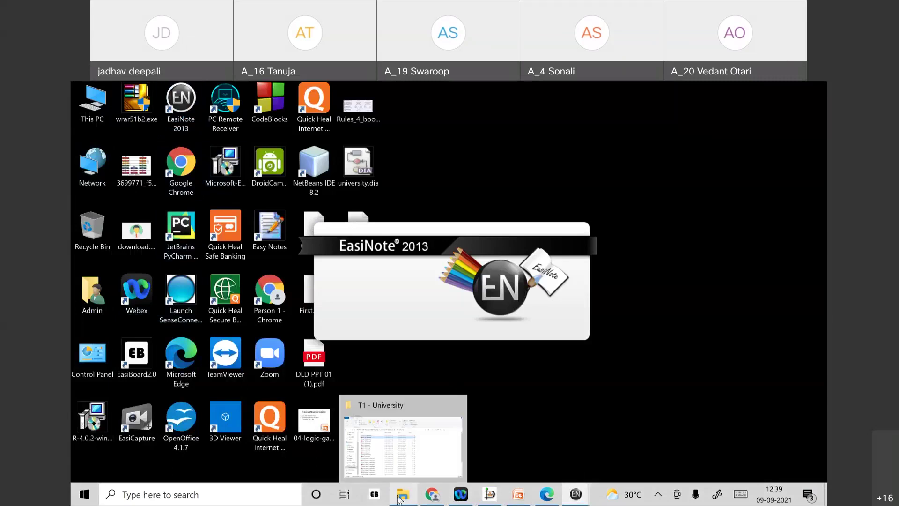
left_click(516, 498)
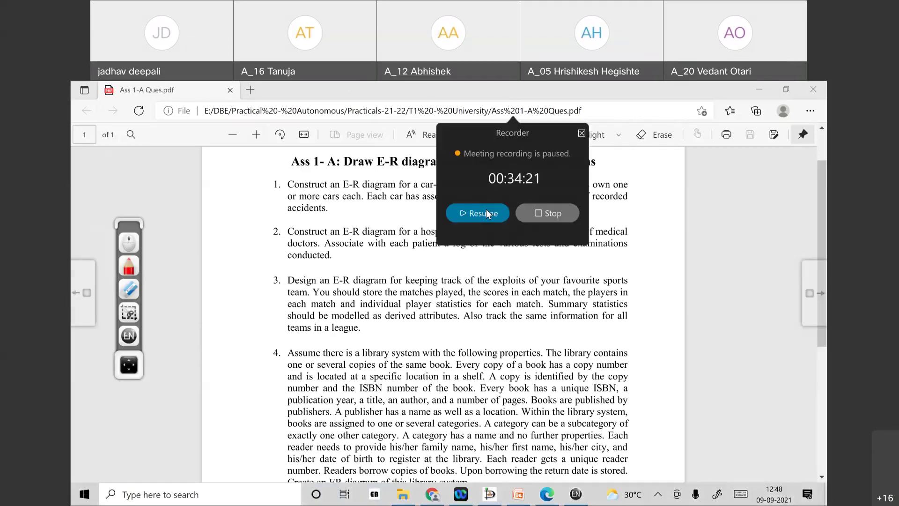
left_click(486, 209)
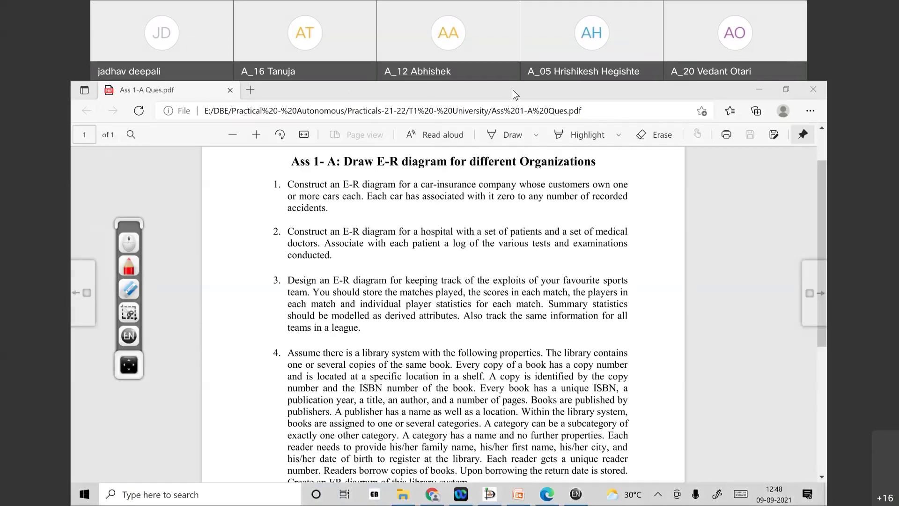
left_click(125, 266)
left_click(127, 366)
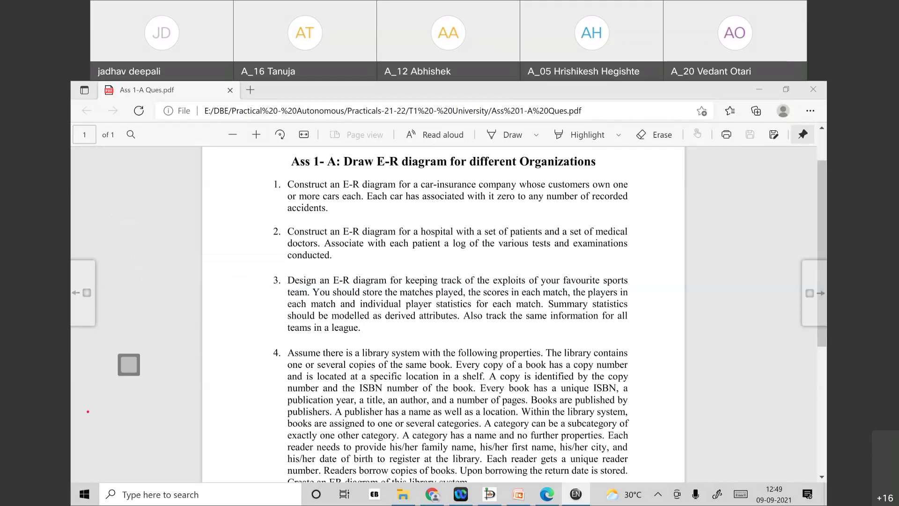
left_click(127, 365)
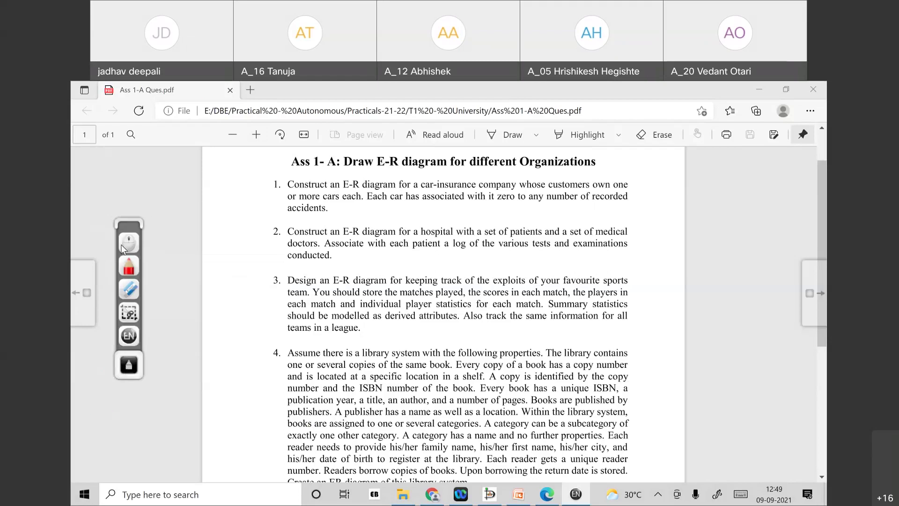
left_click(129, 243)
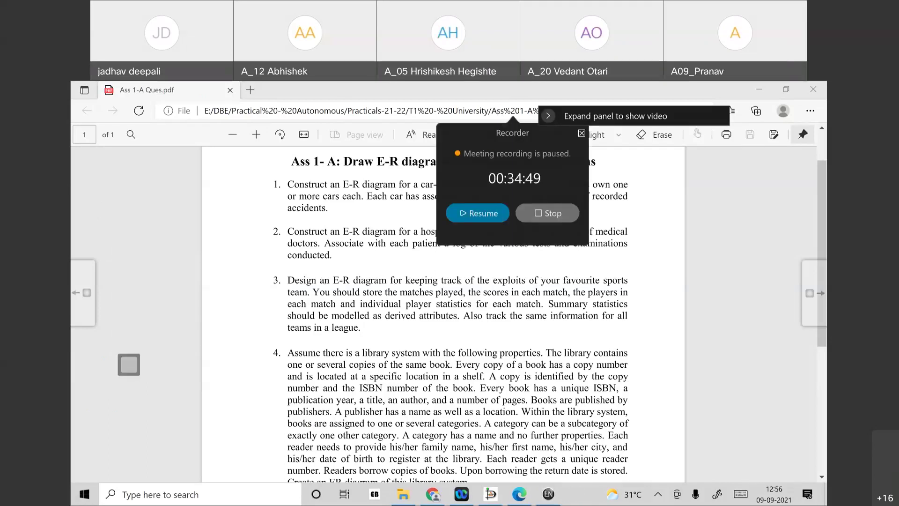
left_click(476, 213)
left_click(512, 99)
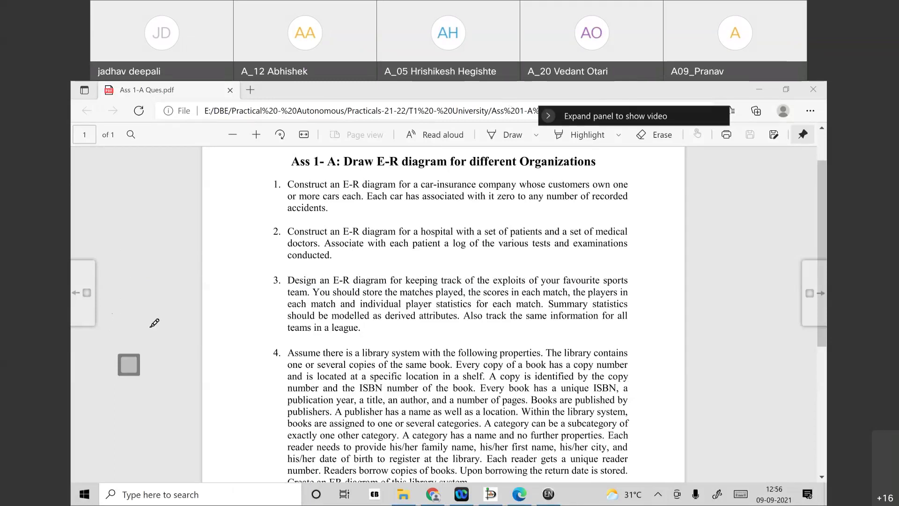
Step: Sketch a freehand table box with a header line beside question 1 and title it customer
mouse_move(151, 170)
left_mouse_down()
mouse_move(155, 245)
mouse_move(227, 246)
mouse_move(228, 173)
mouse_move(153, 171)
mouse_move(223, 189)
left_mouse_up()
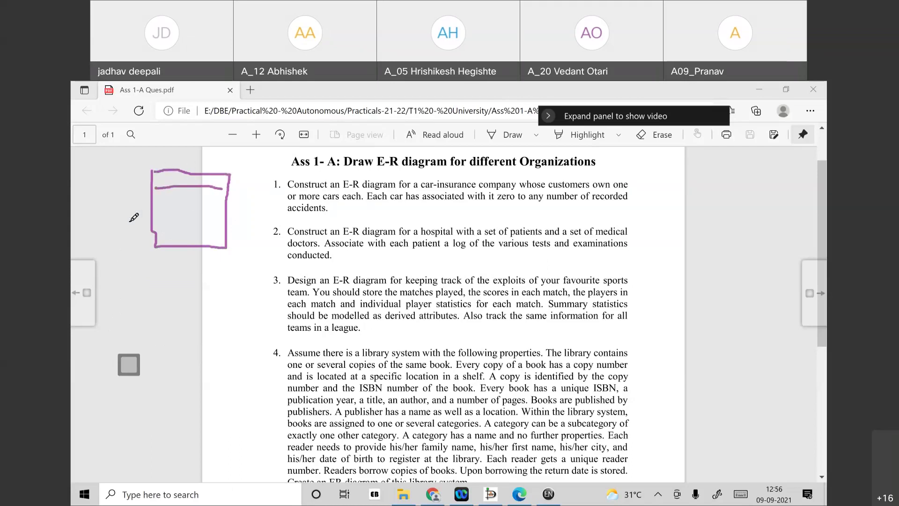
left_click(162, 177)
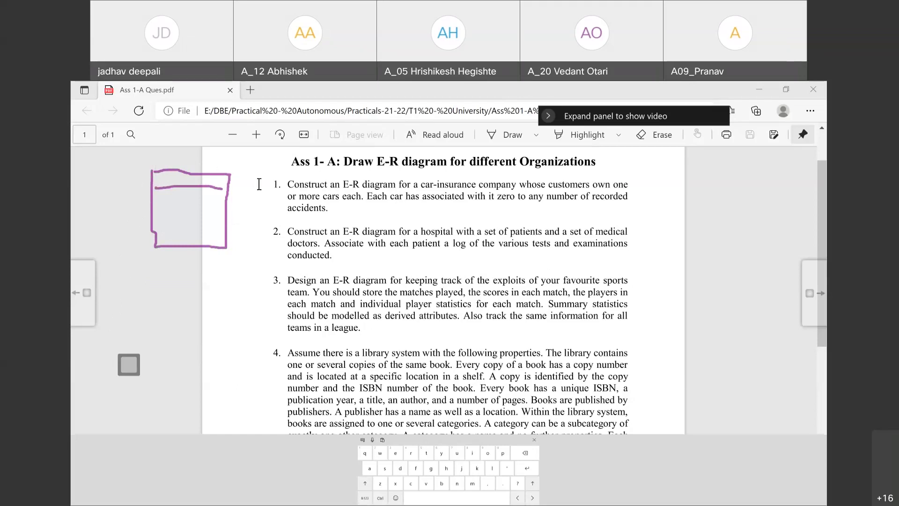
type("customer")
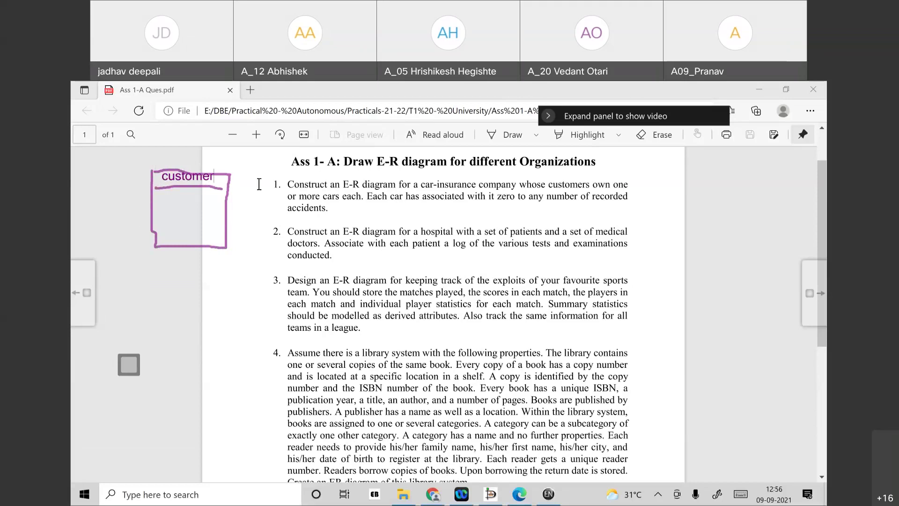
Step: Enter lin no. as the first attribute of the customer table
left_click(164, 200)
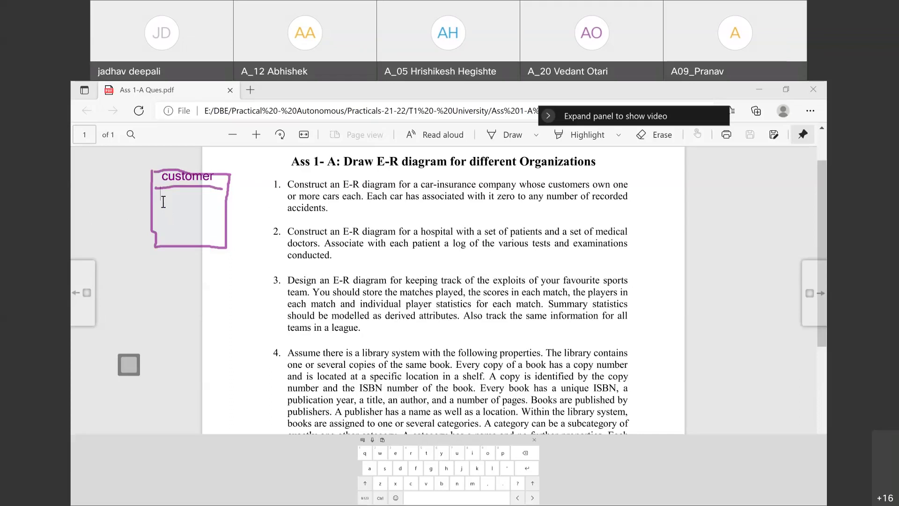
type("in")
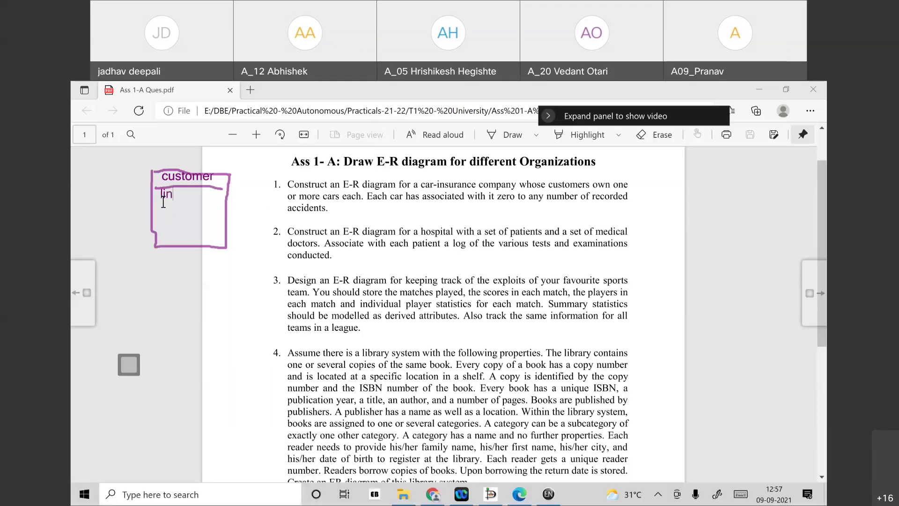
type("nc")
key("BackSpace")
key("BackSpace")
type("se")
key("BackSpace")
key("BackSpace")
type("no.")
Step: Add the attributes name, age and address below lin no. in the customer table
key("Return")
type("name")
type("age")
key("Return")
type("addresss")
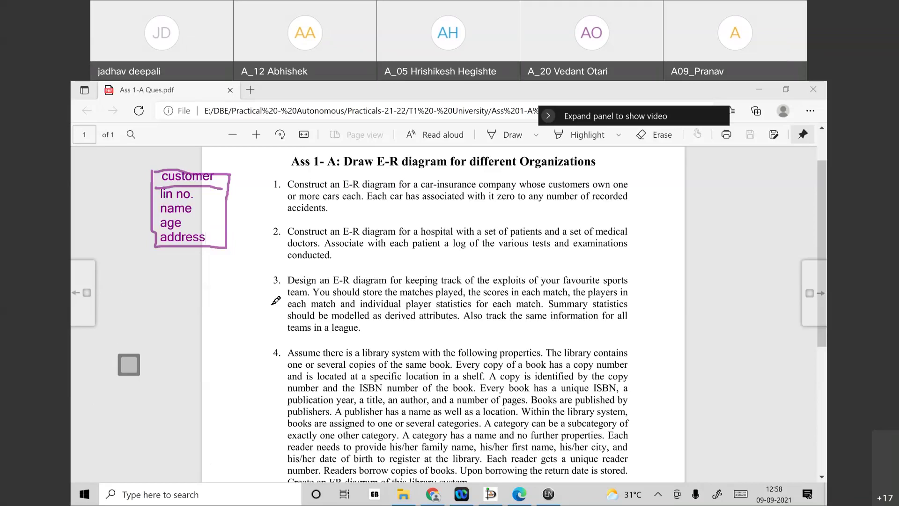
Step: Sketch a freehand table box with a header line below the customer table and title it car
mouse_move(134, 300)
left_mouse_down()
mouse_move(118, 354)
mouse_move(193, 307)
mouse_move(194, 286)
mouse_move(128, 284)
mouse_move(121, 307)
mouse_move(186, 310)
left_mouse_up()
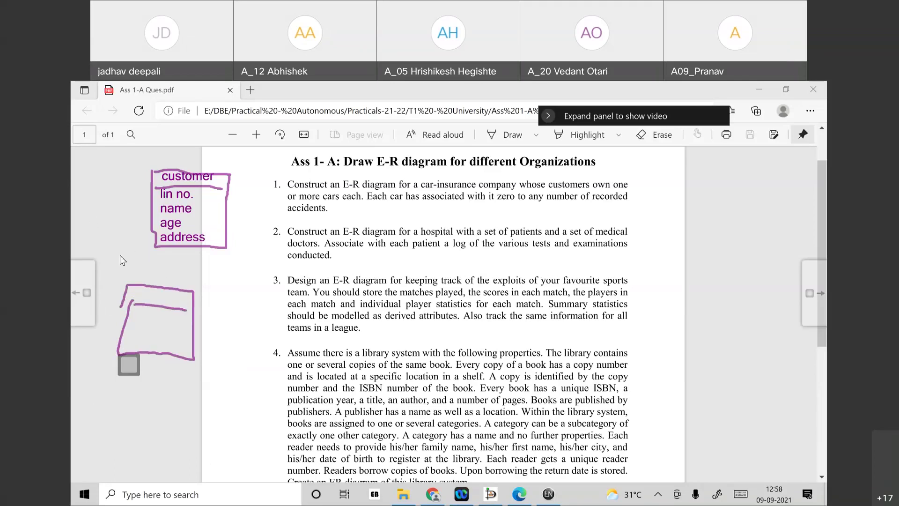
left_click(137, 295)
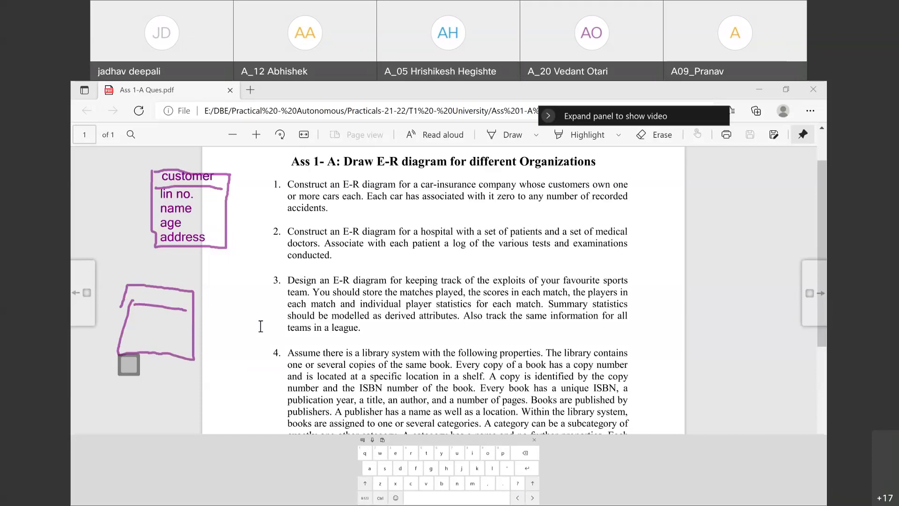
type("car")
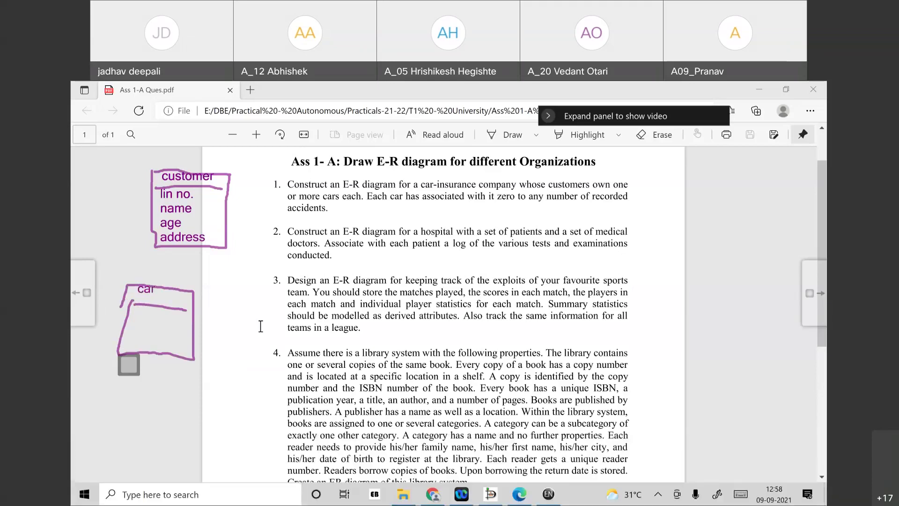
Step: Enter the attributes car no., model and year of mani on separate lines in the car table
left_click(135, 315)
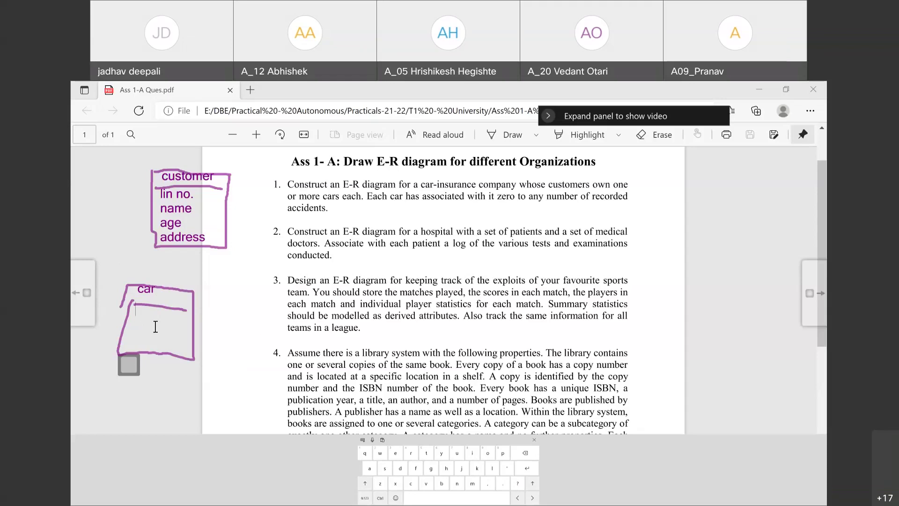
type("car no.")
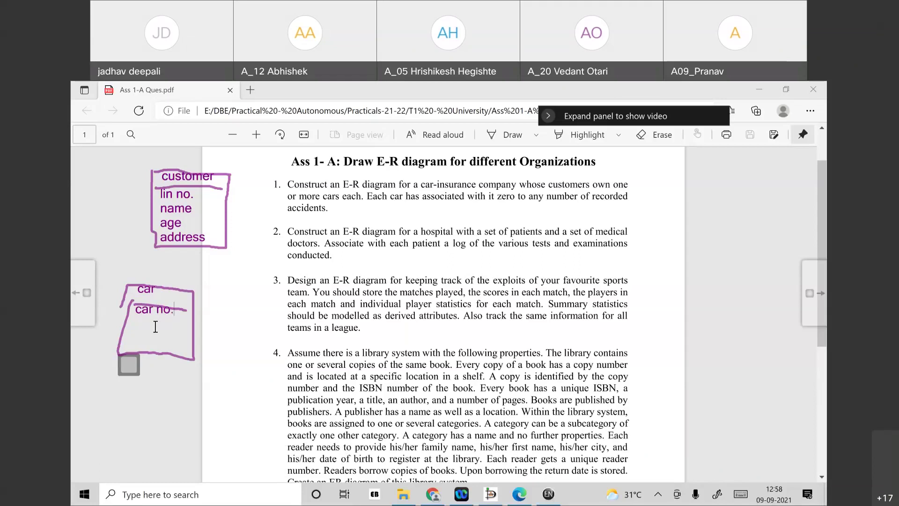
type("model")
key("Return")
type("year o")
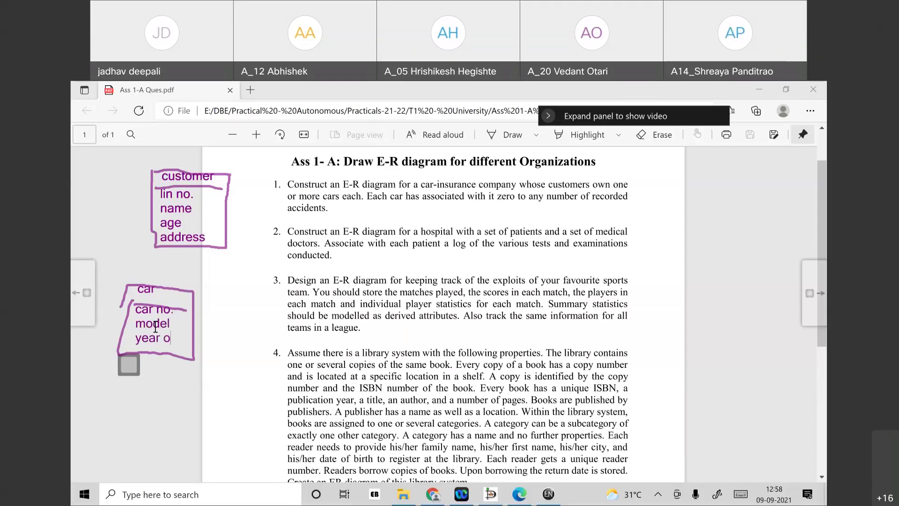
type("f mani")
Step: Underline lin no. and car no. as the key attributes and draw a short horizontal line beside the car table
left_click_drag(160, 200, 193, 200)
left_click(139, 318)
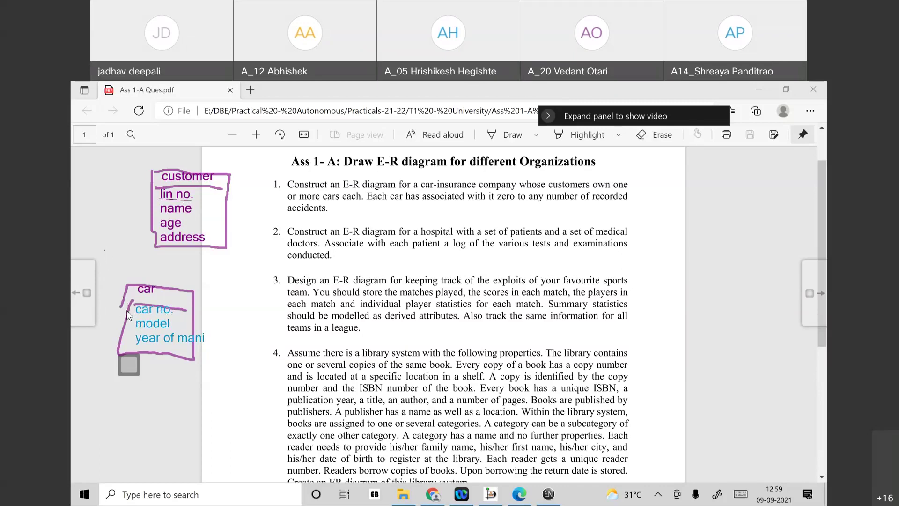
left_click(214, 306)
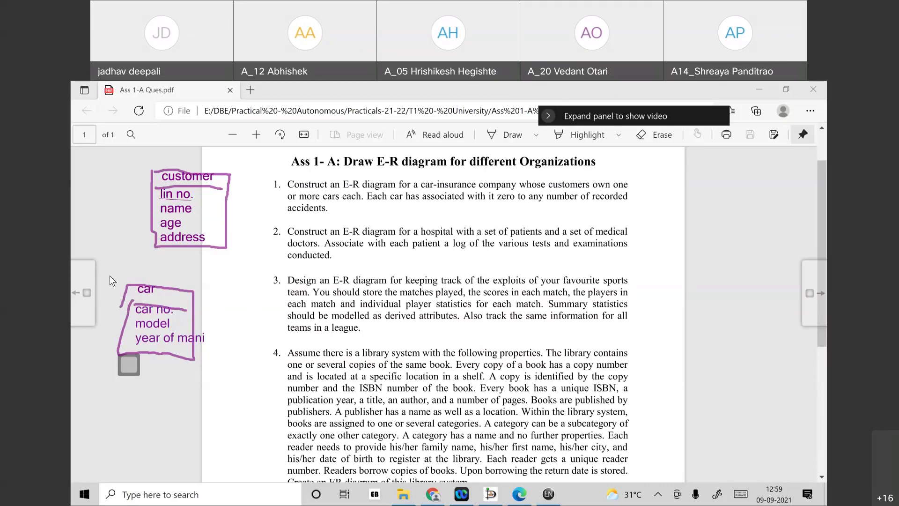
left_click_drag(247, 313, 214, 314)
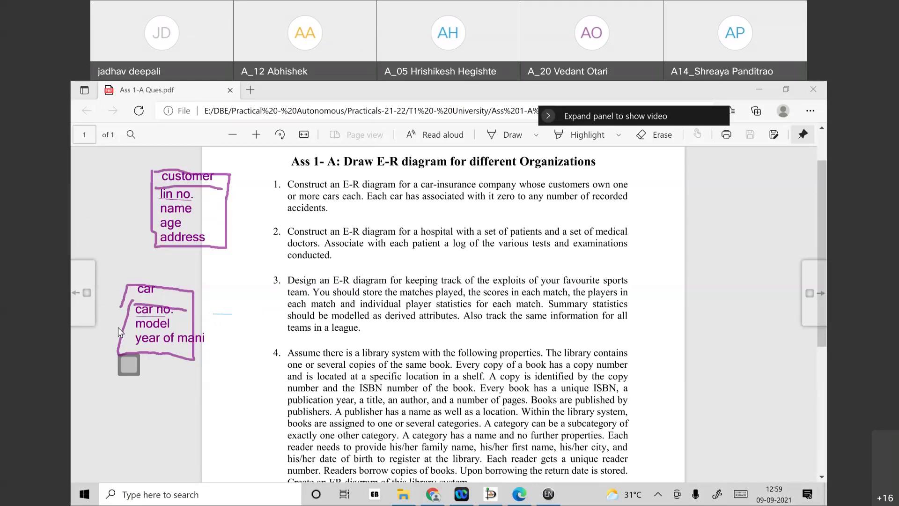
Step: Draw a third entity rectangle with a header line to the right of the car table and title it accidant
mouse_move(251, 302)
left_mouse_down()
mouse_move(305, 374)
mouse_move(333, 371)
left_mouse_up()
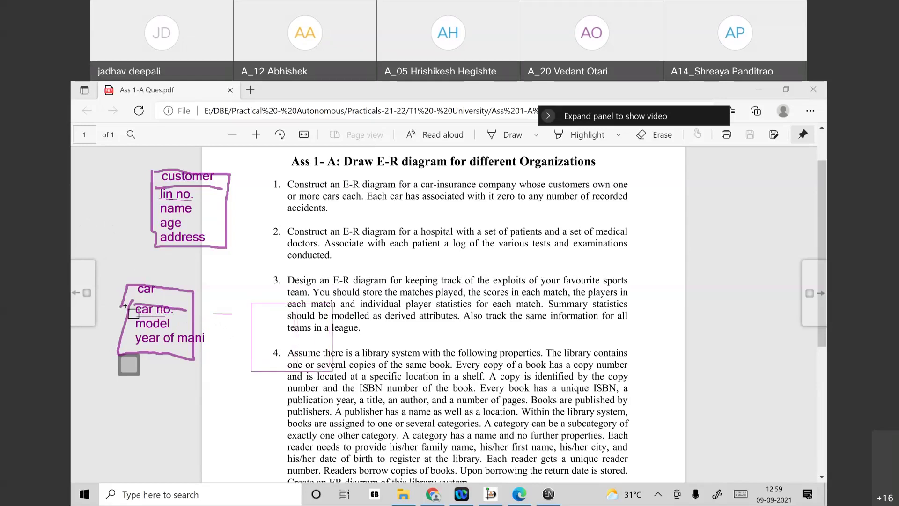
left_click_drag(259, 318, 332, 318)
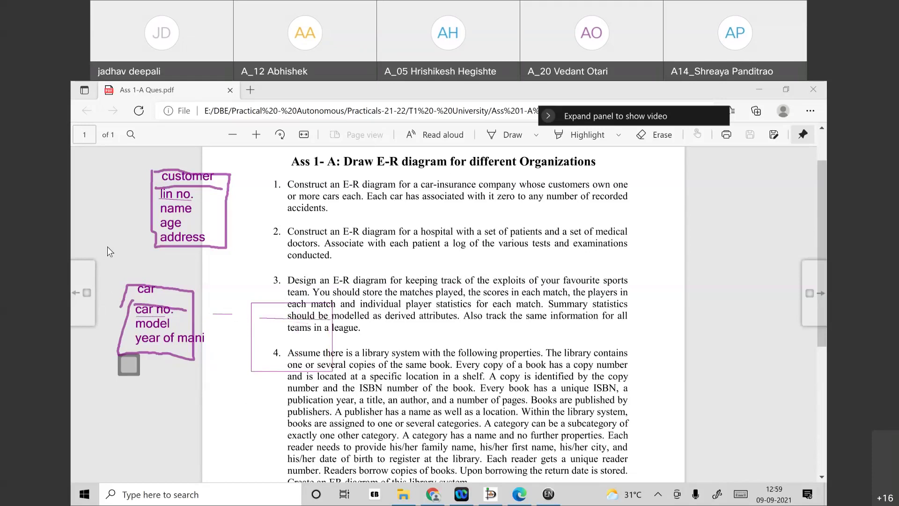
left_click(263, 309)
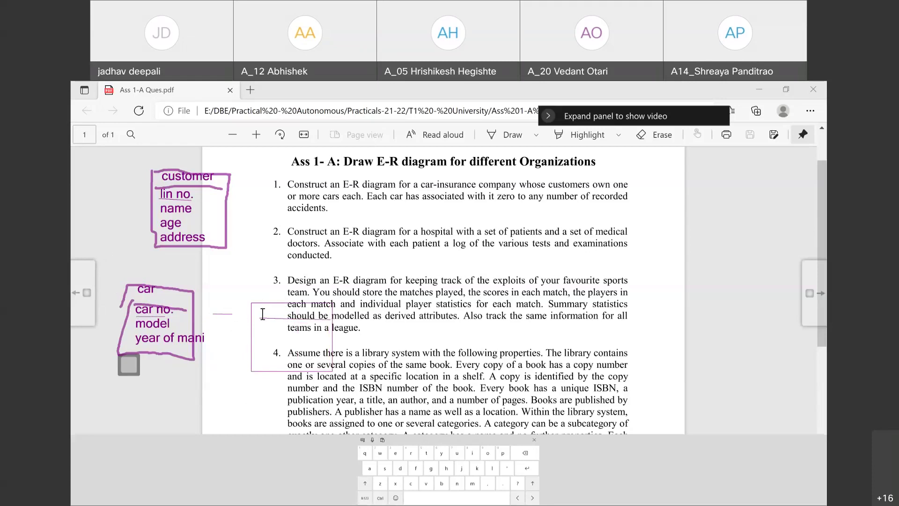
type("acci")
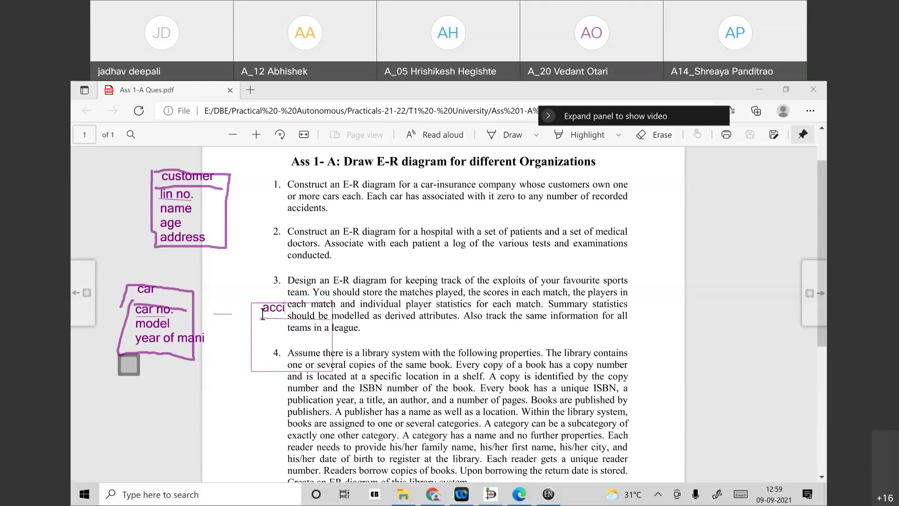
type("dant")
key("Return")
Step: List the attributes report no, location, date and time in the accidant table
left_click(268, 329)
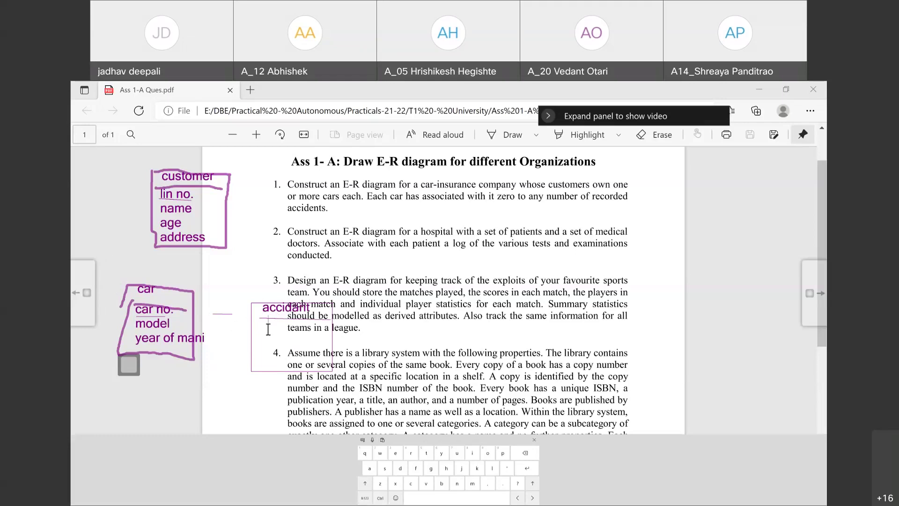
type("repor")
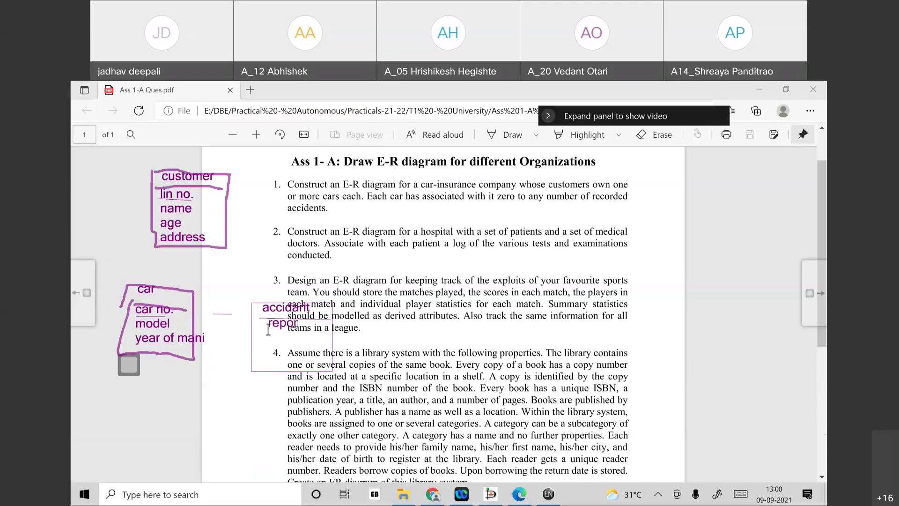
type("t no ")
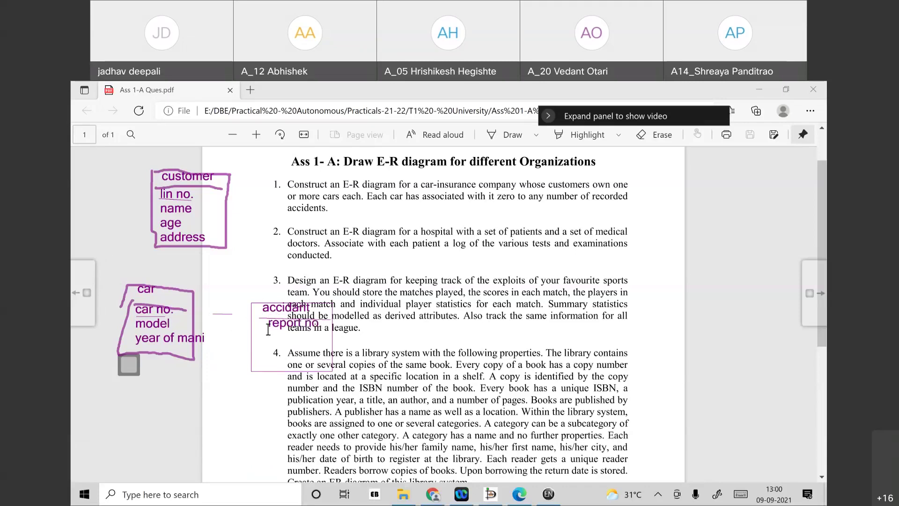
type("location date")
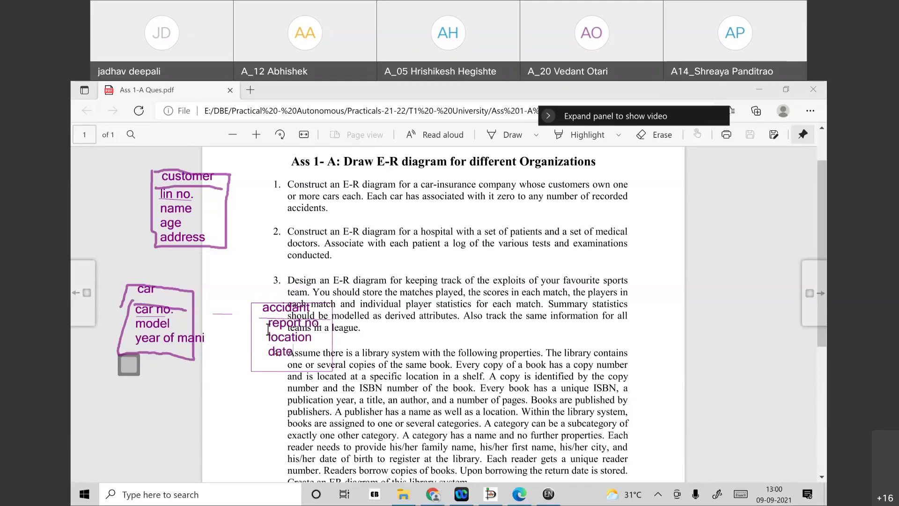
key("Return")
type("time")
Step: Sketch an owns relationship diamond between customer and car and connect it to both tables, with an arrowhead at customer
mouse_move(130, 259)
left_mouse_down()
mouse_move(162, 274)
mouse_move(184, 267)
mouse_move(170, 250)
left_mouse_up()
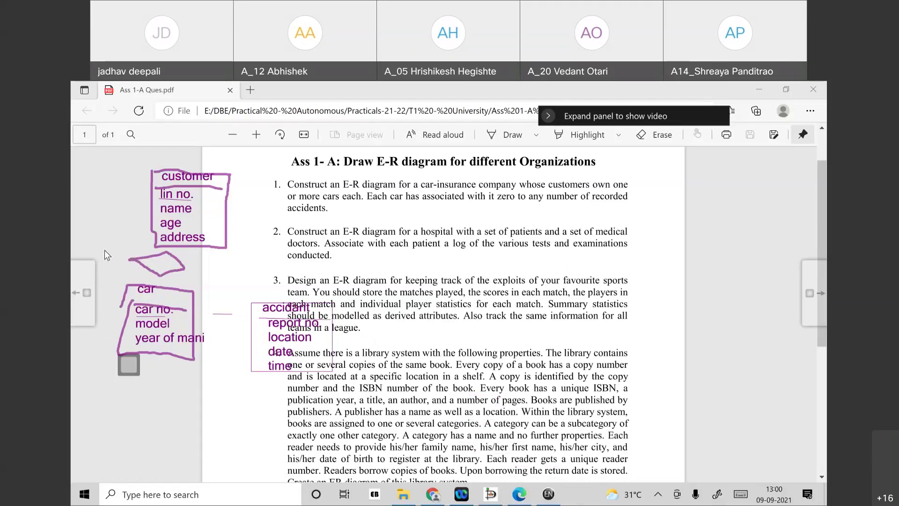
left_click(159, 266)
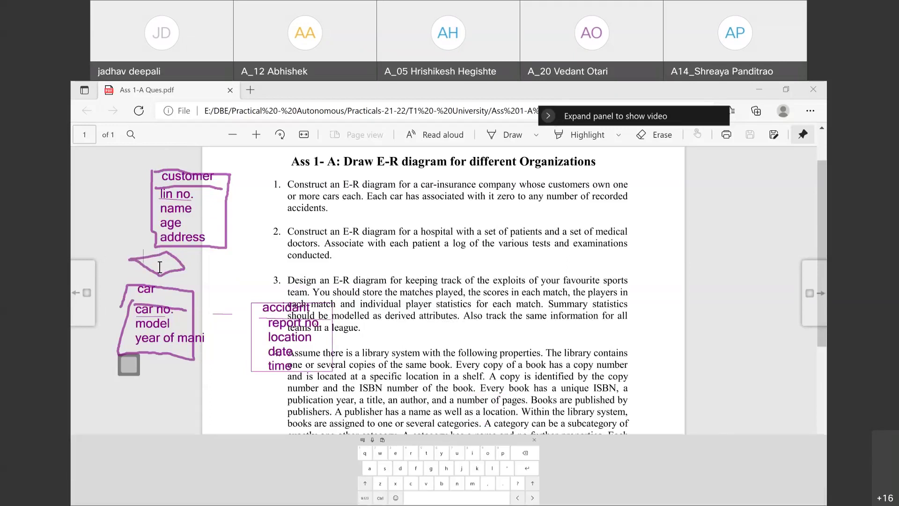
type("oww")
key("BackSpace")
type("ns")
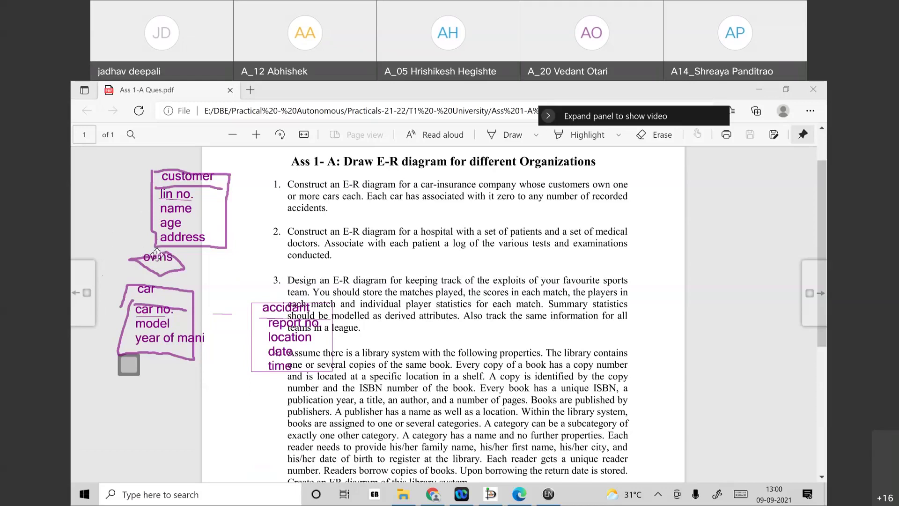
left_click_drag(176, 244, 160, 286)
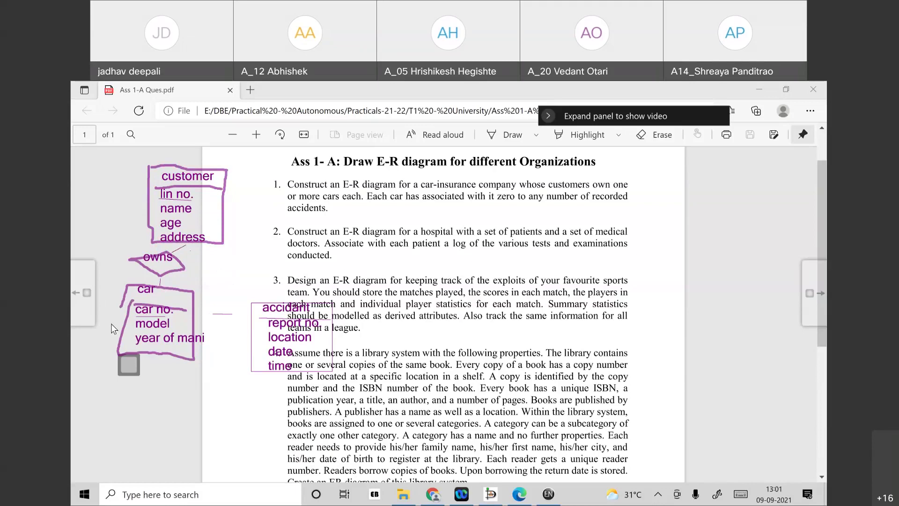
left_click_drag(194, 239, 186, 247)
Step: Sketch a second relationship diamond above the accidant table and label it participate
mouse_move(251, 258)
left_mouse_down()
mouse_move(222, 272)
mouse_move(281, 276)
mouse_move(253, 257)
left_mouse_up()
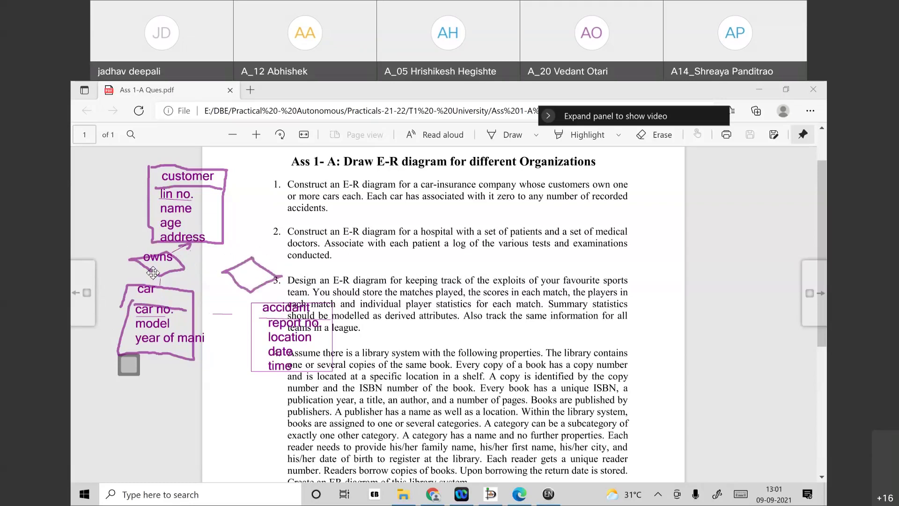
left_click(240, 278)
type("particip")
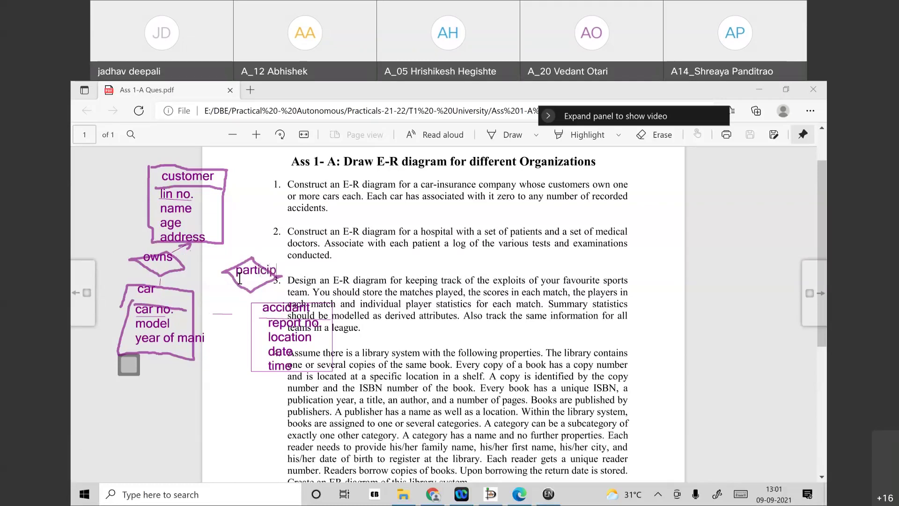
type("ated")
key("BackSpace")
Step: Connect the participate diamond with lines to the customer, accidant and car tables
left_click_drag(223, 246, 253, 258)
left_click_drag(254, 293, 287, 303)
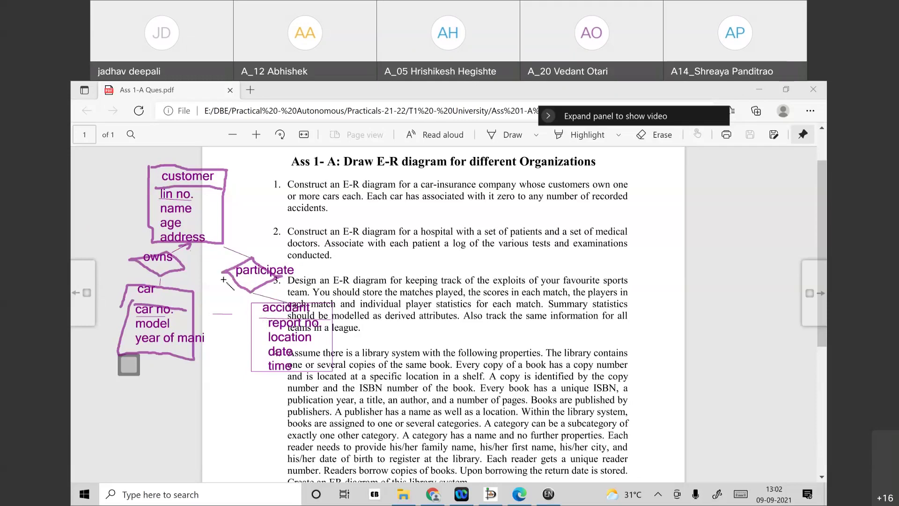
left_click_drag(220, 277, 197, 319)
key("Escape")
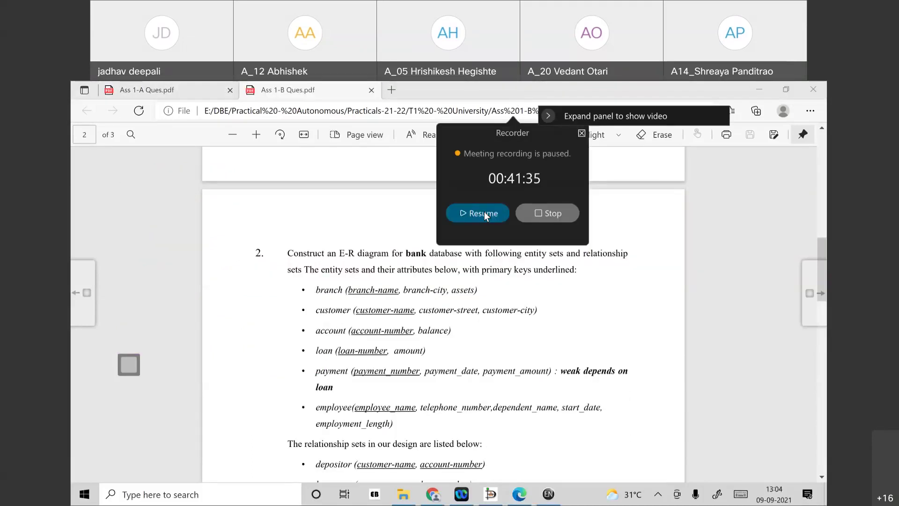
Step: Resume the meeting recording and review the entity sets and relationship sets of the bank database question in Ass 1-B Ques.pdf
left_click(484, 212)
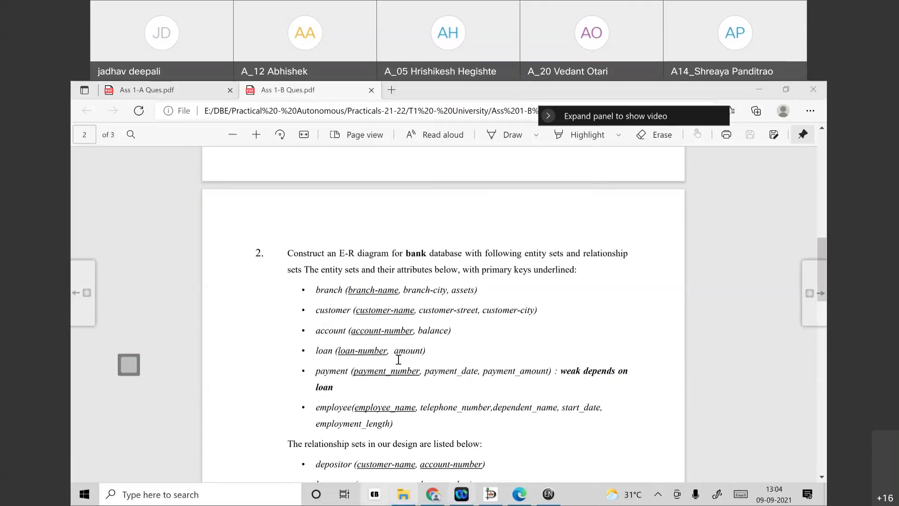
scroll(258, 188, "down", 1)
scroll(276, 192, "down", 1)
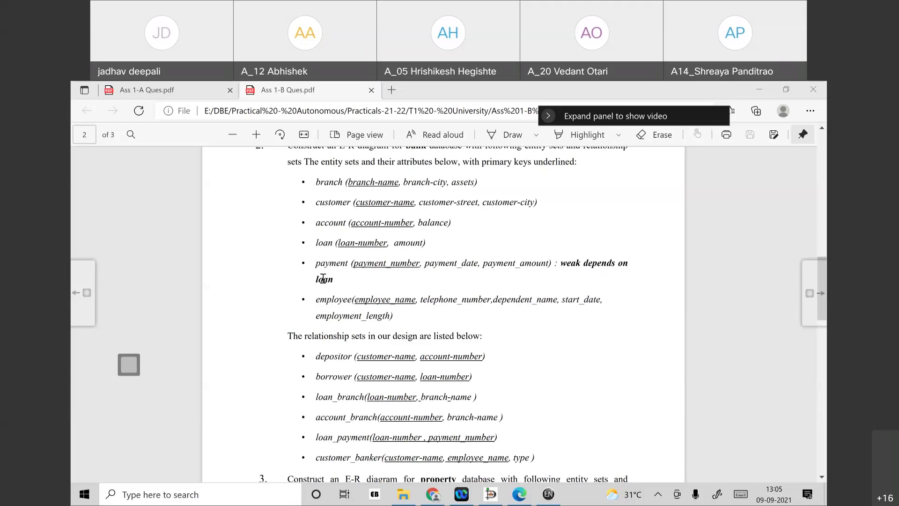
scroll(323, 278, "down", 2)
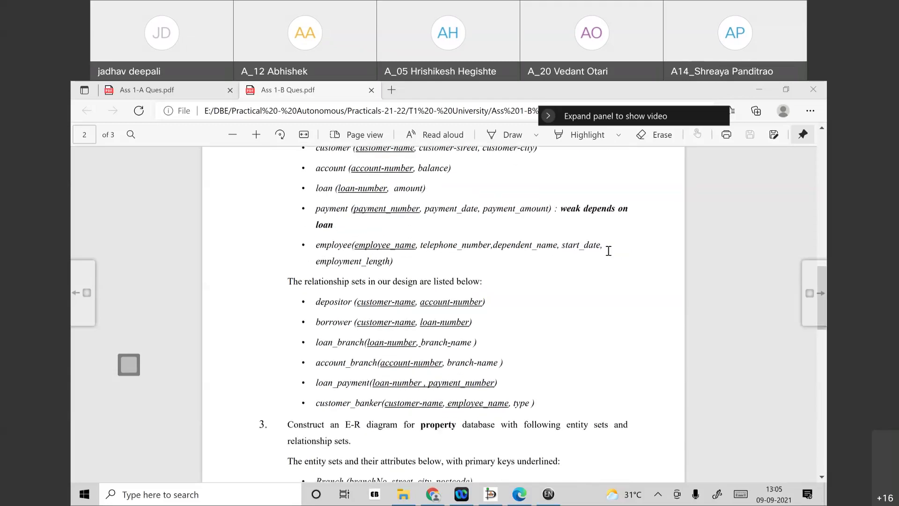
scroll(608, 251, "down", 2)
scroll(608, 250, "up", 2)
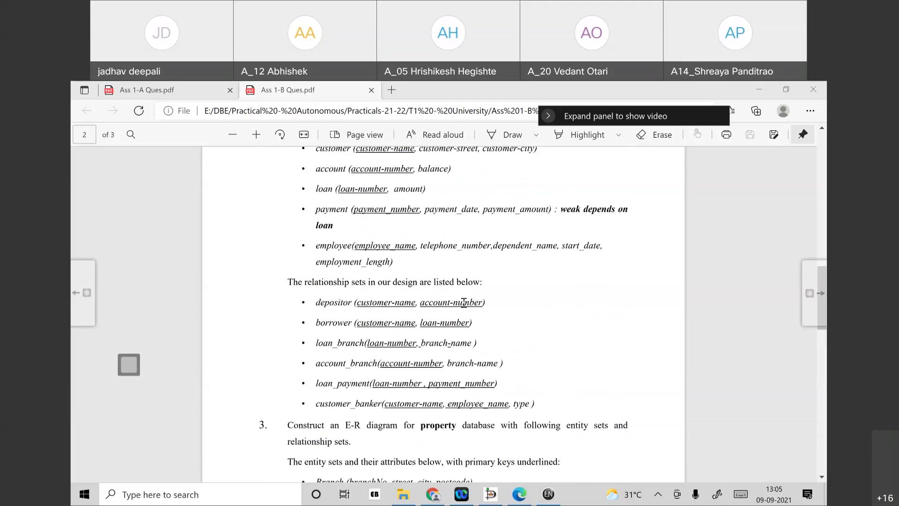
scroll(464, 302, "up", 2)
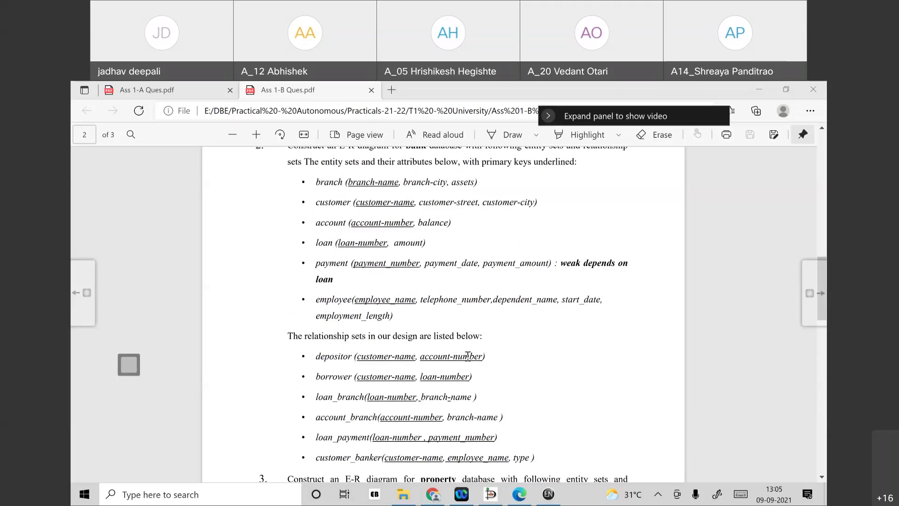
left_click(381, 220)
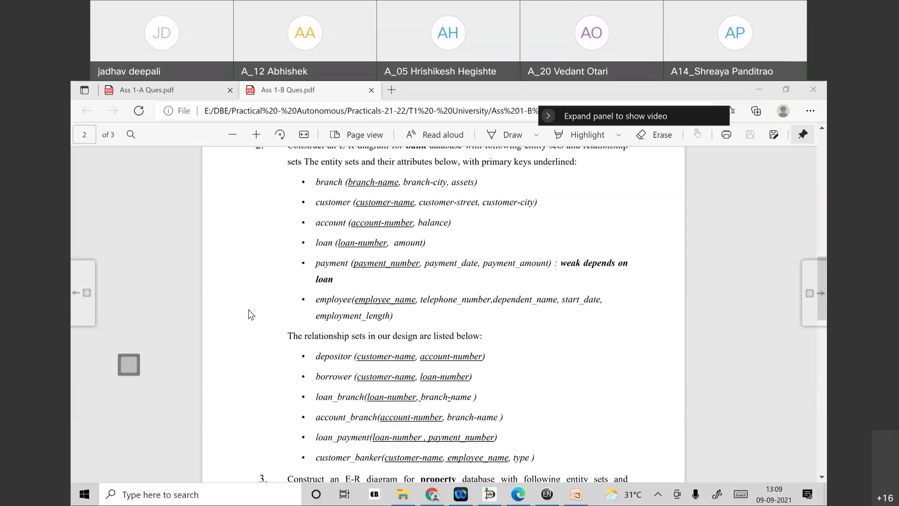
Step: Highlight the loan_branch relationship line for discussion, clear the selection and resume the meeting recording
scroll(281, 338, "down", 1)
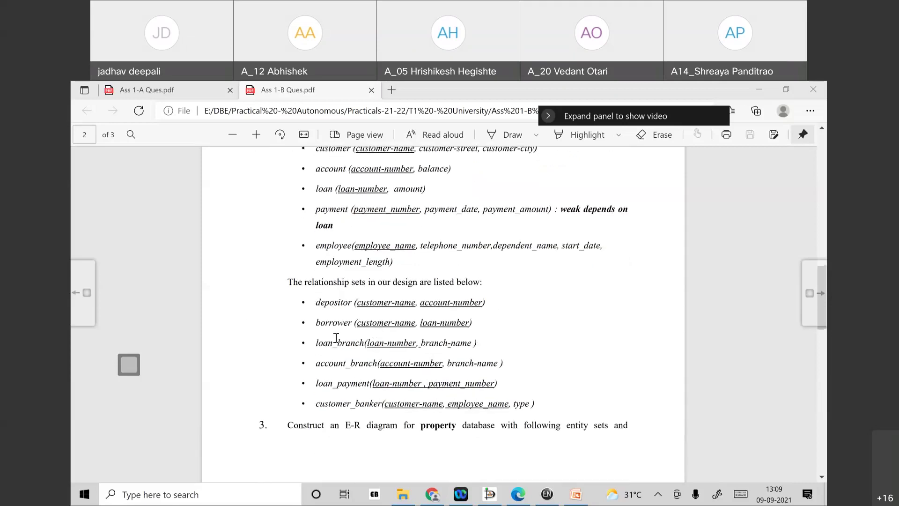
left_click(316, 343)
left_click_drag(450, 346, 472, 350)
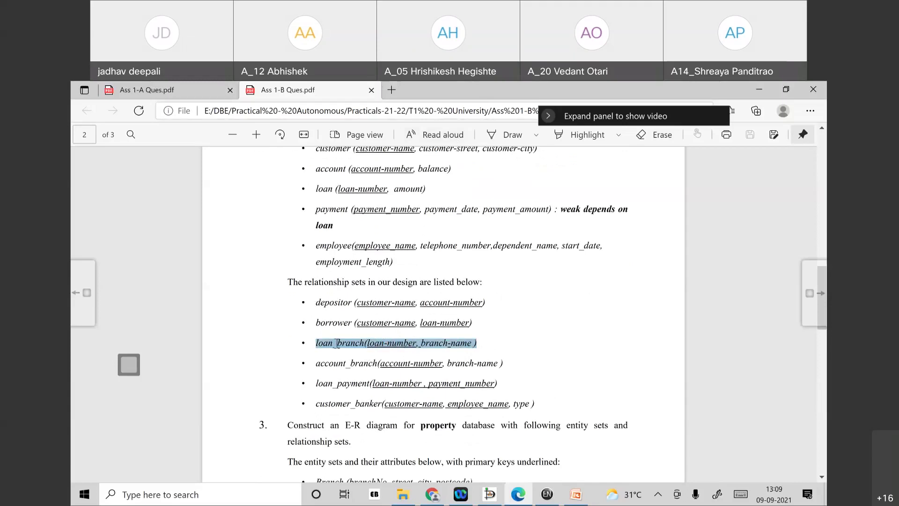
left_click(404, 308)
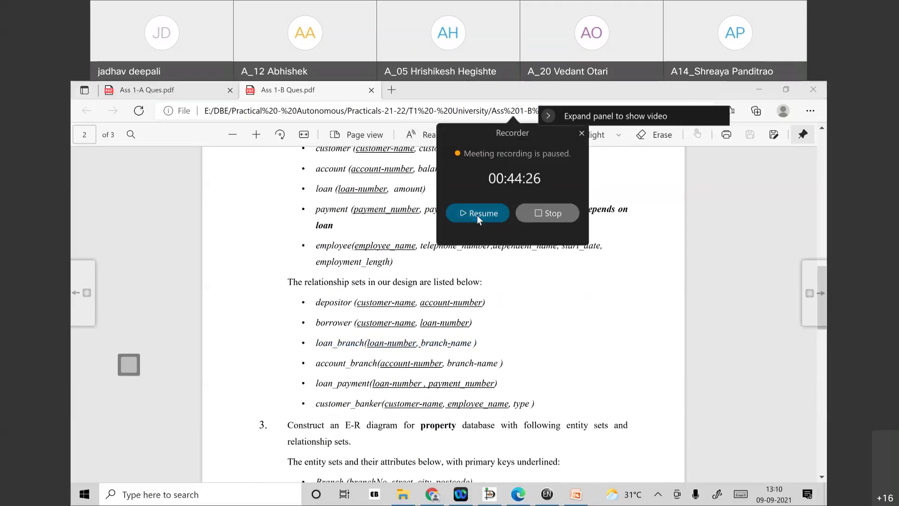
left_click(477, 215)
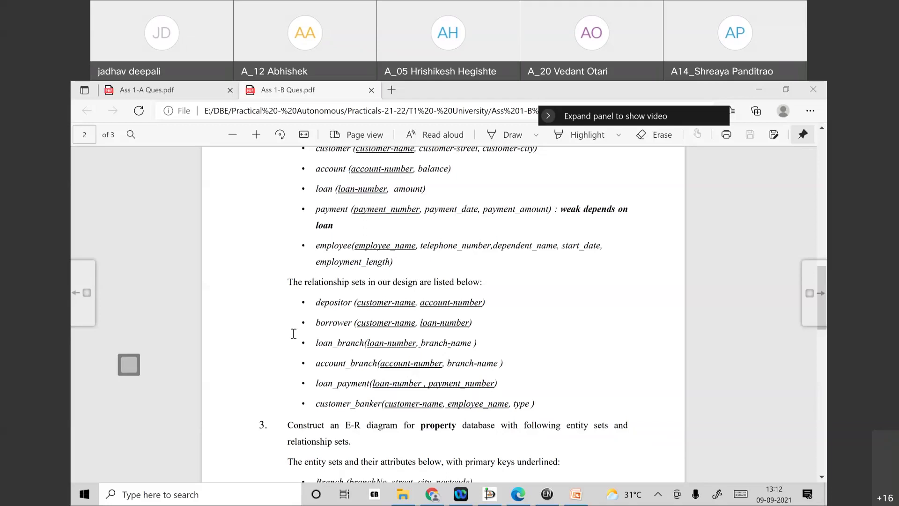
Step: Review the rest of the bank question and the property and company database questions, and return to the beginning of the assignment
scroll(330, 332, "down", 2)
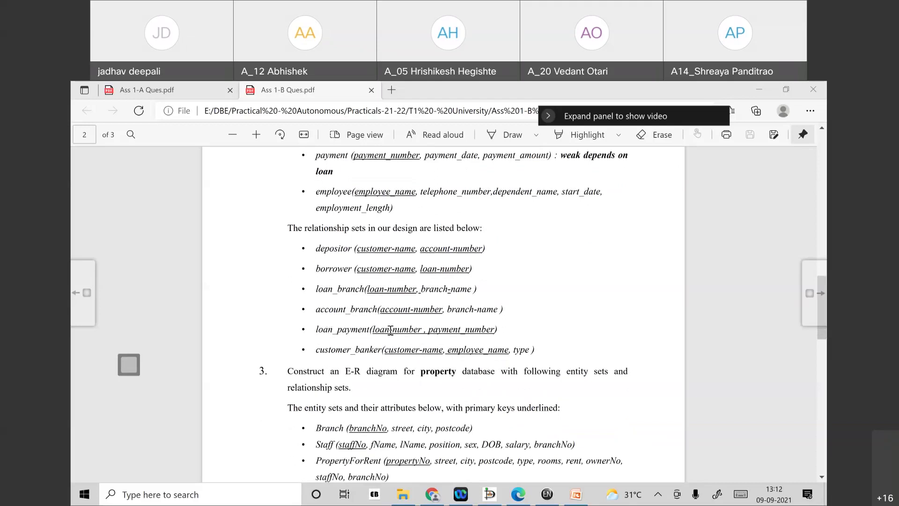
scroll(448, 371, "down", 2)
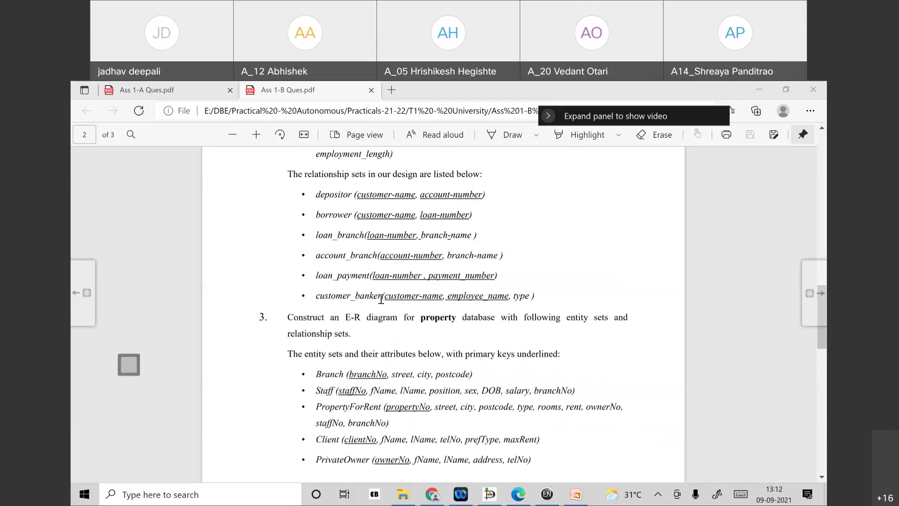
scroll(428, 308, "down", 2)
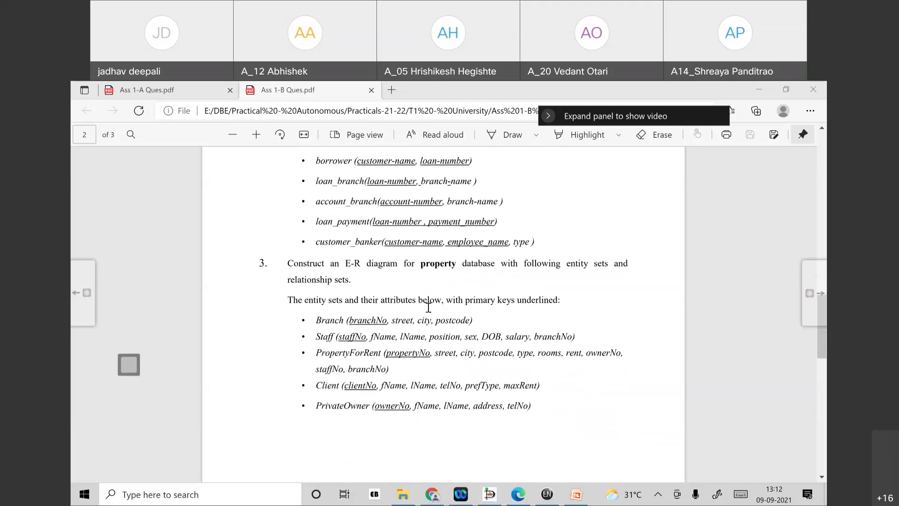
scroll(427, 308, "down", 4)
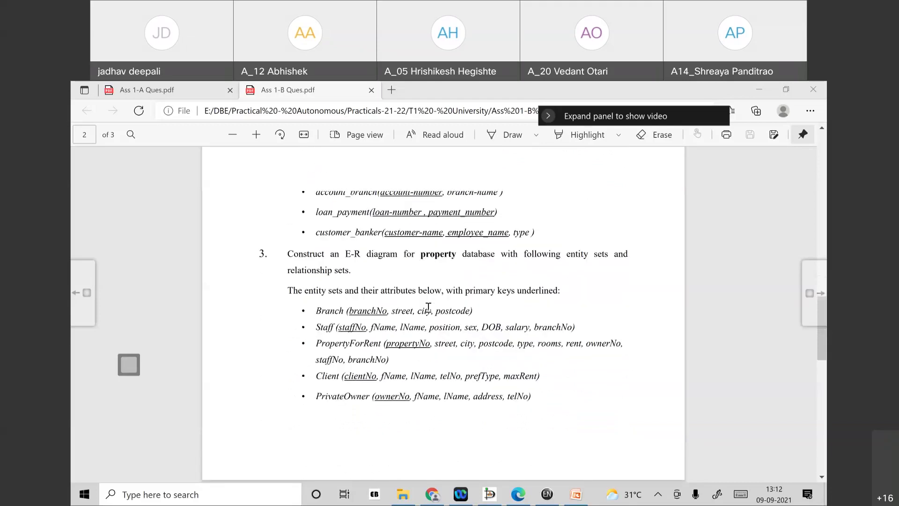
scroll(428, 308, "down", 10)
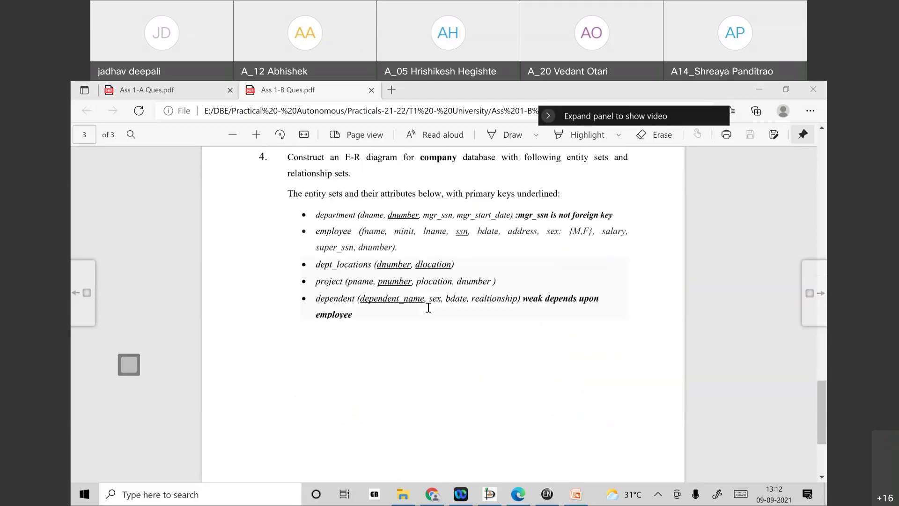
scroll(428, 308, "up", 1)
scroll(427, 308, "down", 5)
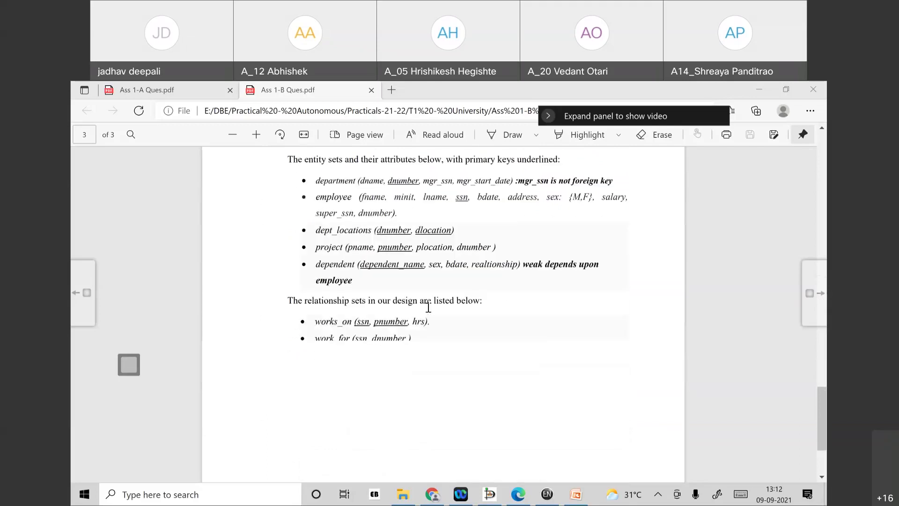
scroll(428, 307, "up", 4)
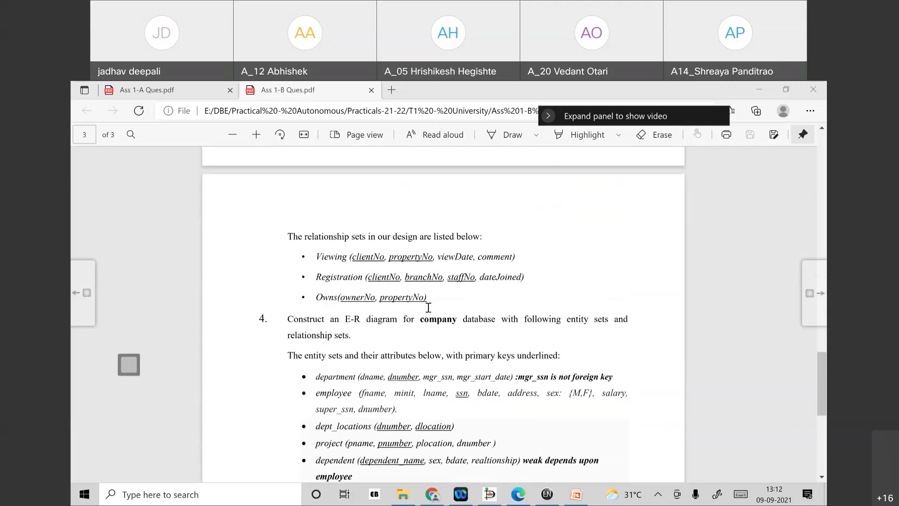
scroll(427, 308, "up", 5)
scroll(428, 307, "up", 15)
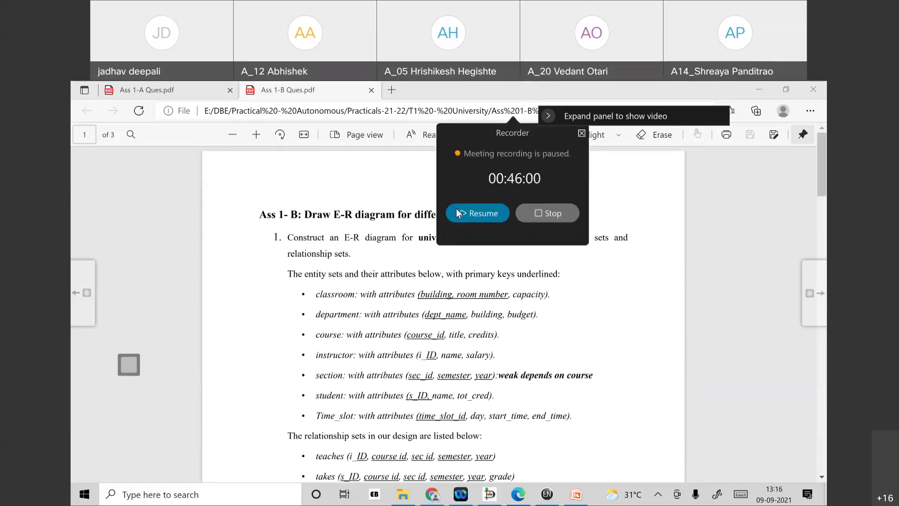
Step: Resume the paused meeting recording
left_click(457, 208)
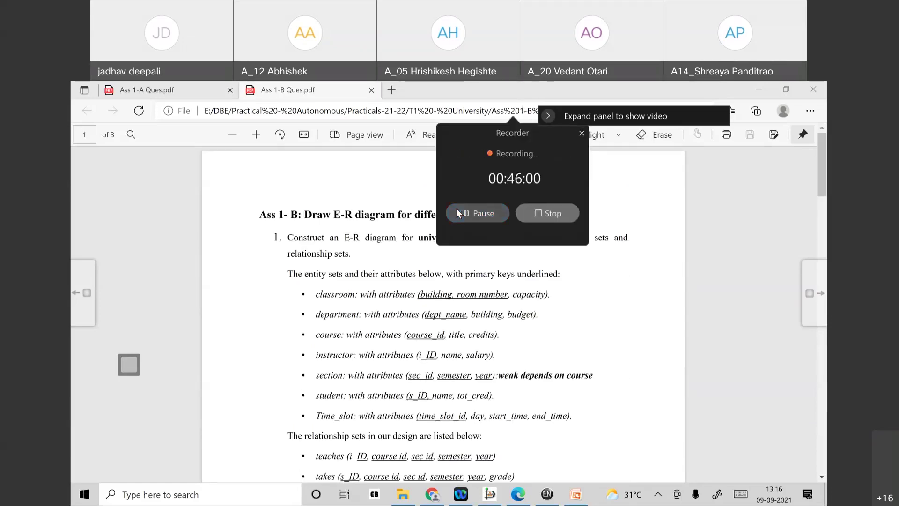